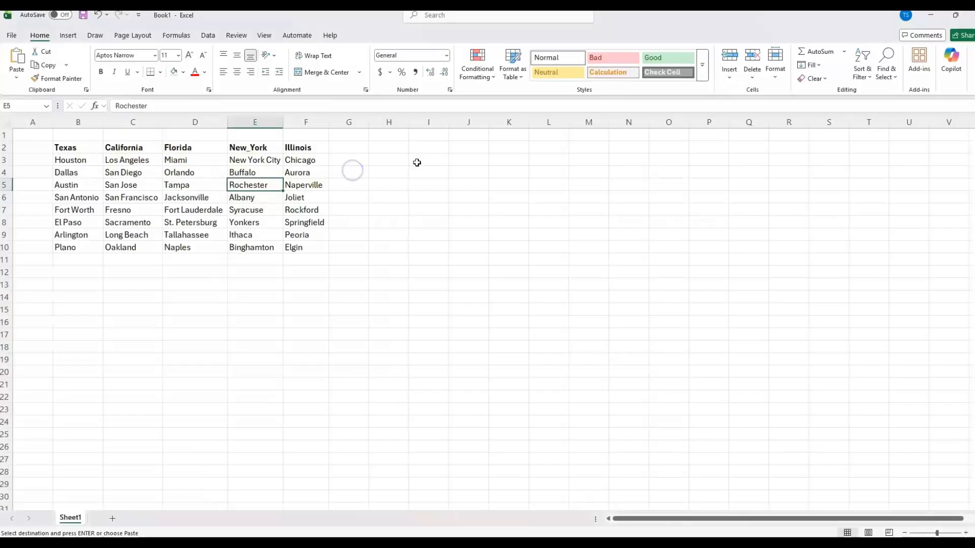
Step: Enter the label "State:" in cell H2, beside the table of states and cities
left_click(377, 160)
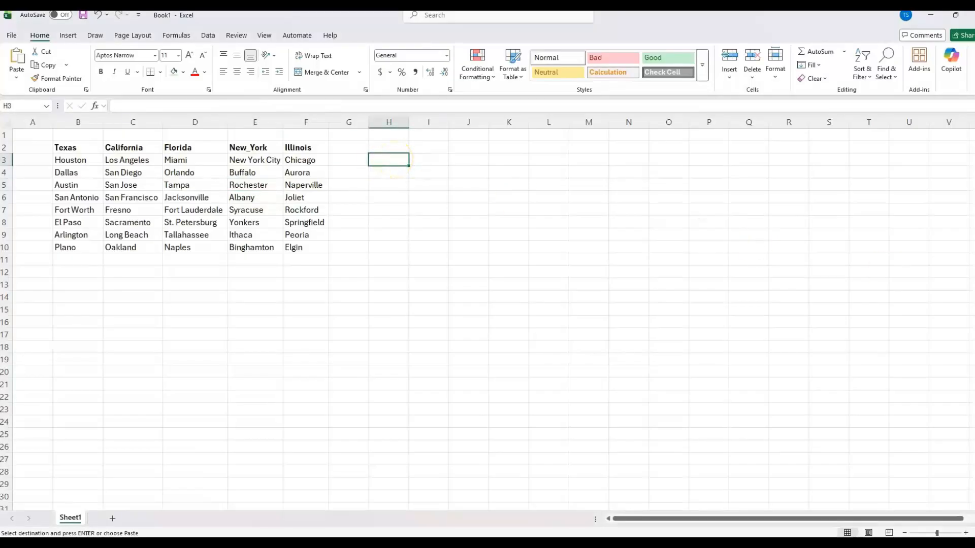
left_click(389, 148)
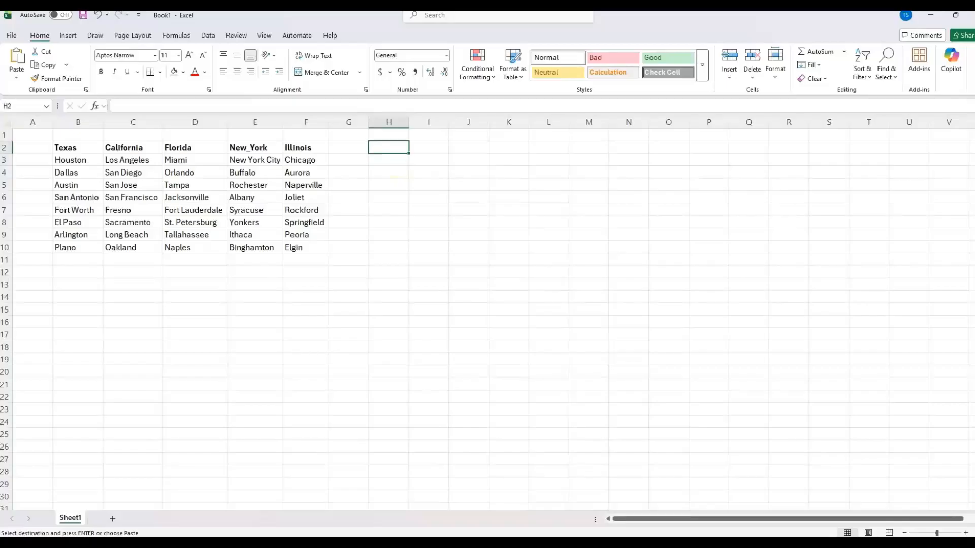
type("State:")
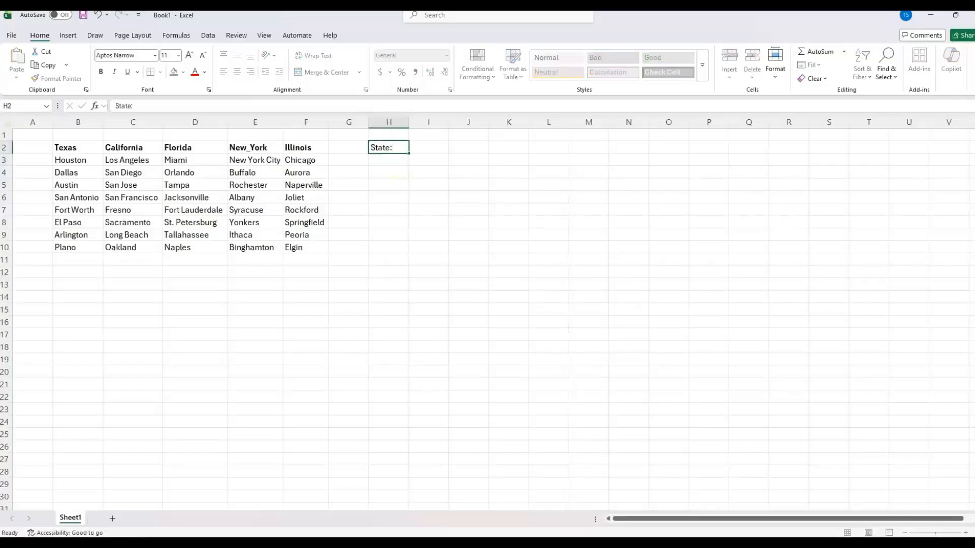
key("Return")
key("Up")
key("Right")
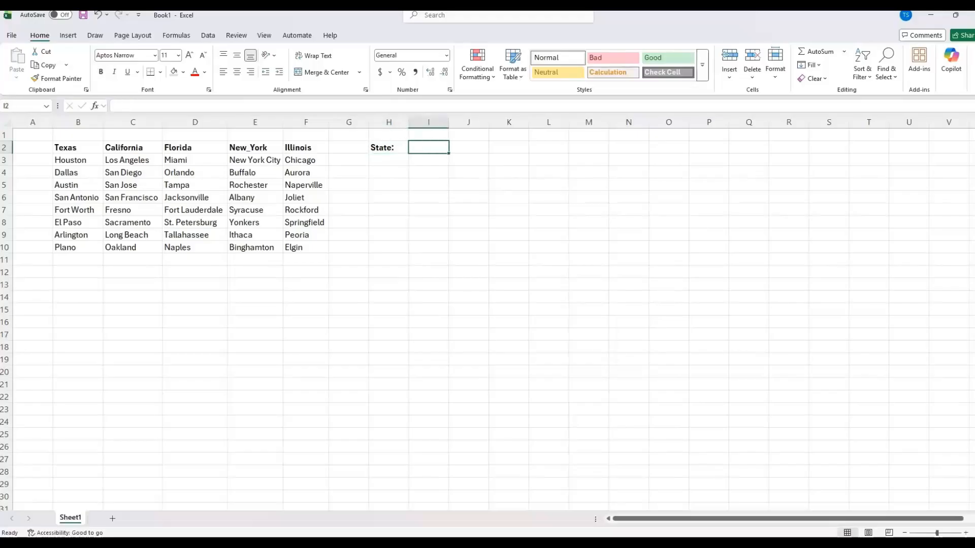
key("Left")
key("Right")
Step: Enter the label "City:" in cell H3 and make it bold
left_click(388, 163)
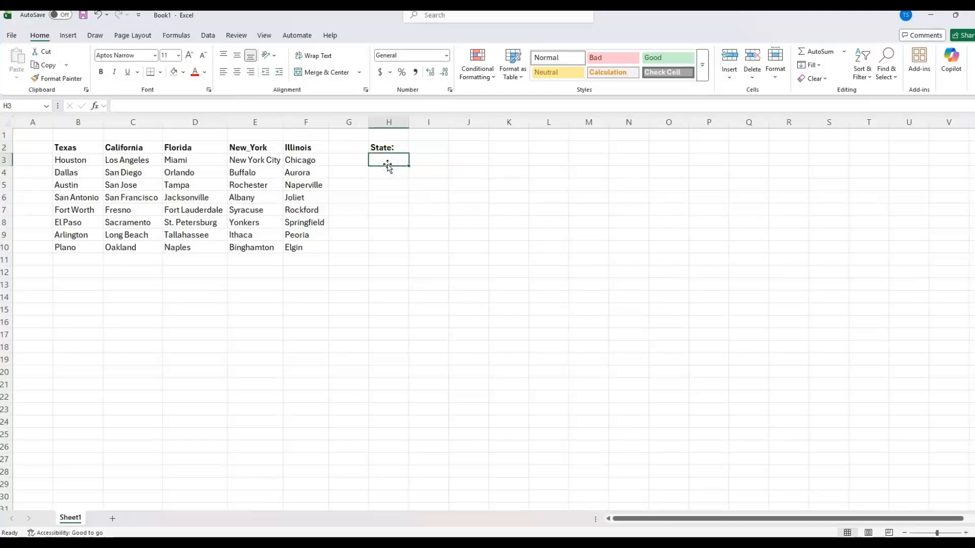
type("City:")
key("Return")
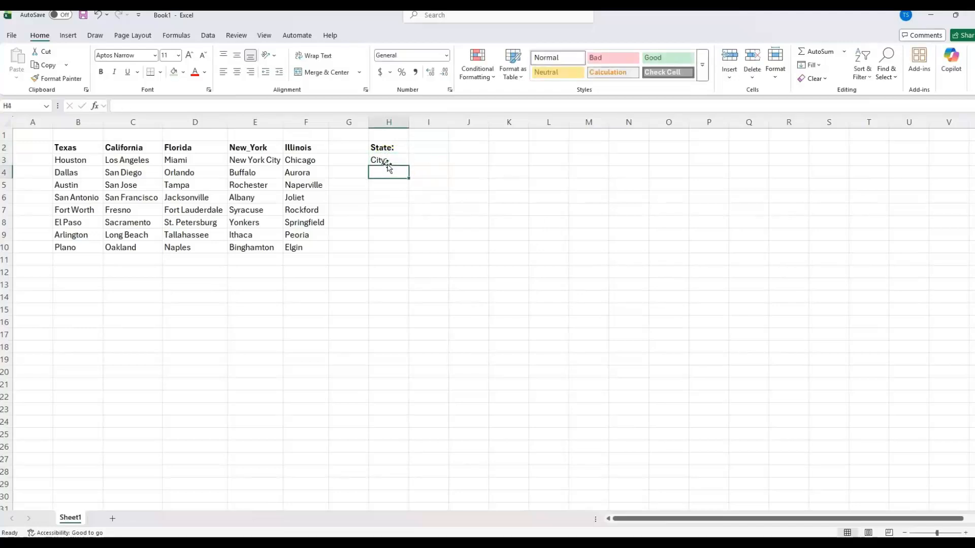
left_click_drag(299, 162, 298, 245)
left_click(389, 163)
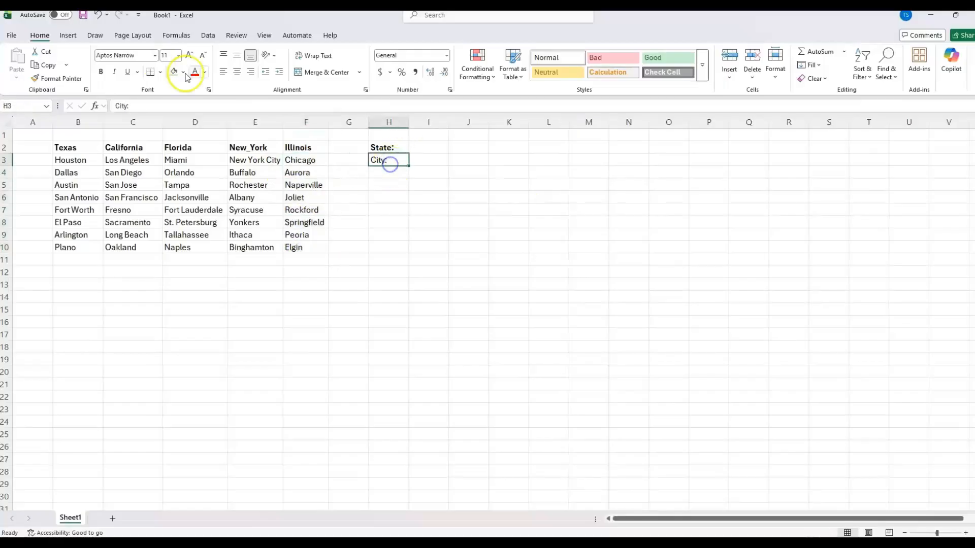
left_click(101, 72)
left_click(392, 148)
left_click(426, 151)
left_click(418, 175)
left_click_drag(398, 147, 401, 164)
left_click(390, 173)
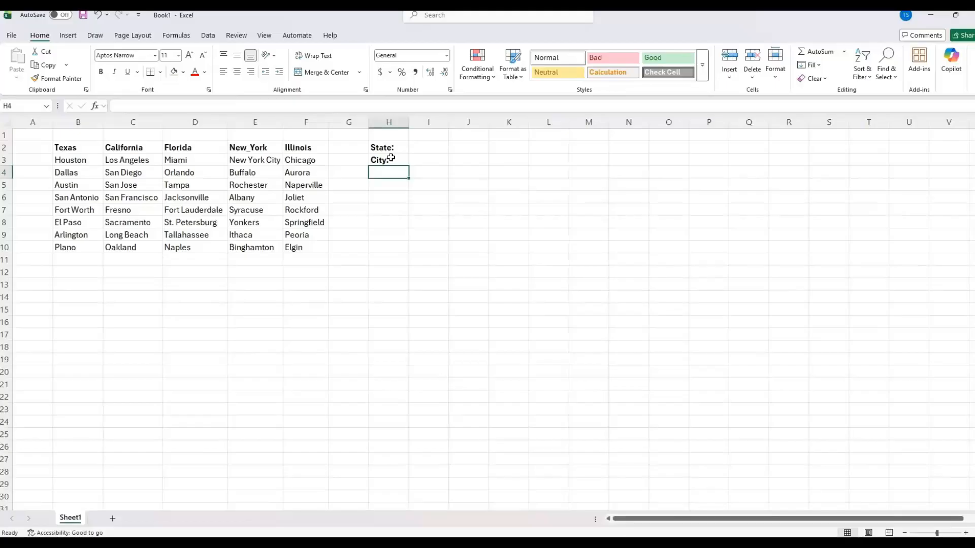
left_click_drag(398, 146, 429, 147)
left_click(430, 147)
left_click(382, 158)
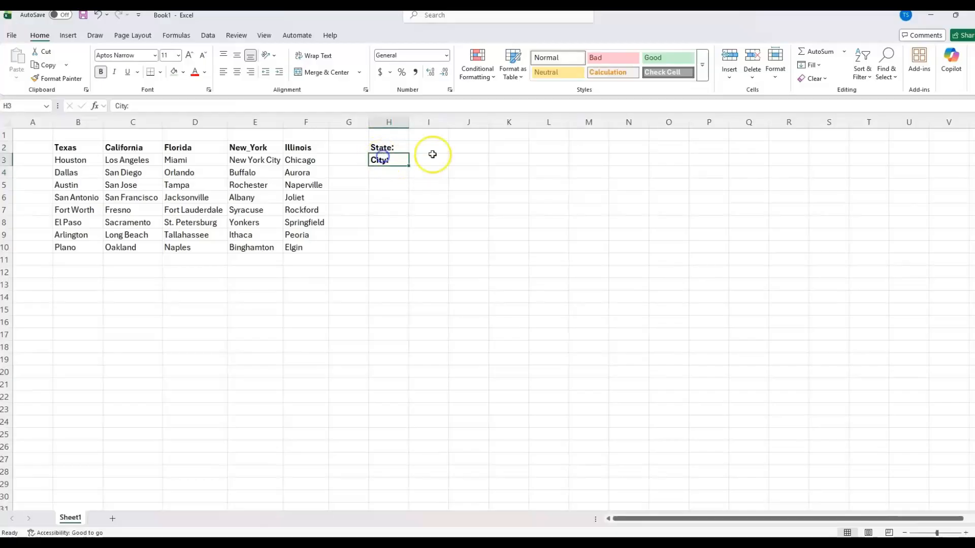
left_click(433, 169)
left_click(443, 161)
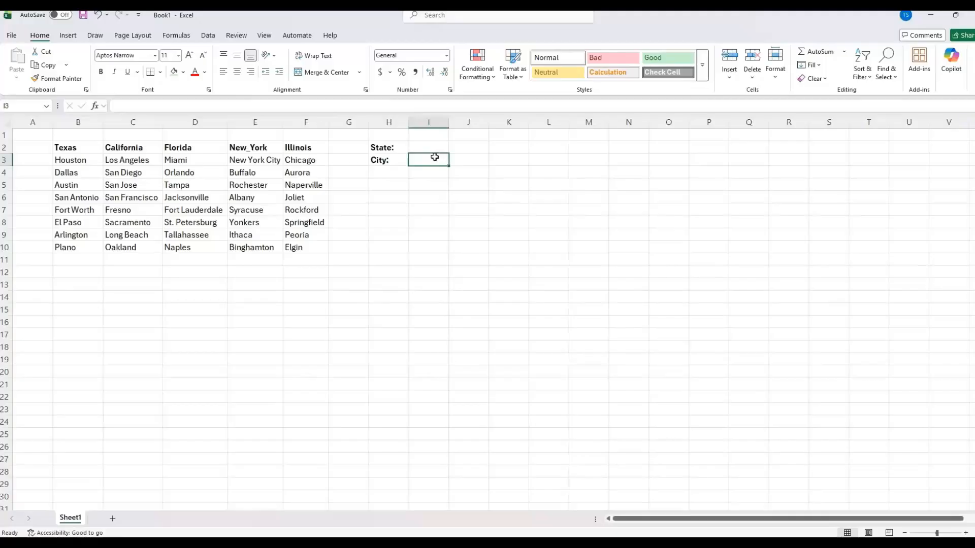
Step: Start a data validation rule for cell I2 beside the State label, allowing values from a list
left_click(439, 144)
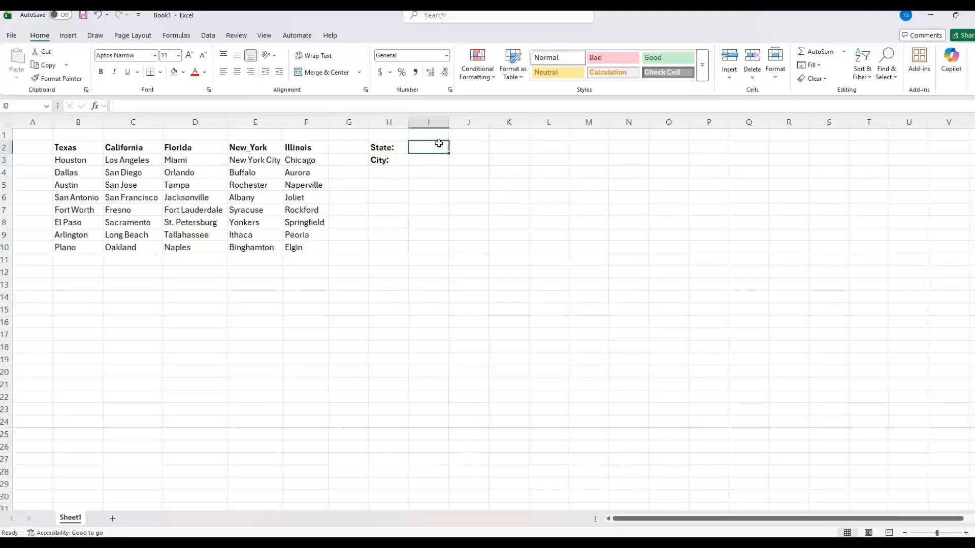
left_click(385, 147)
left_click(423, 143)
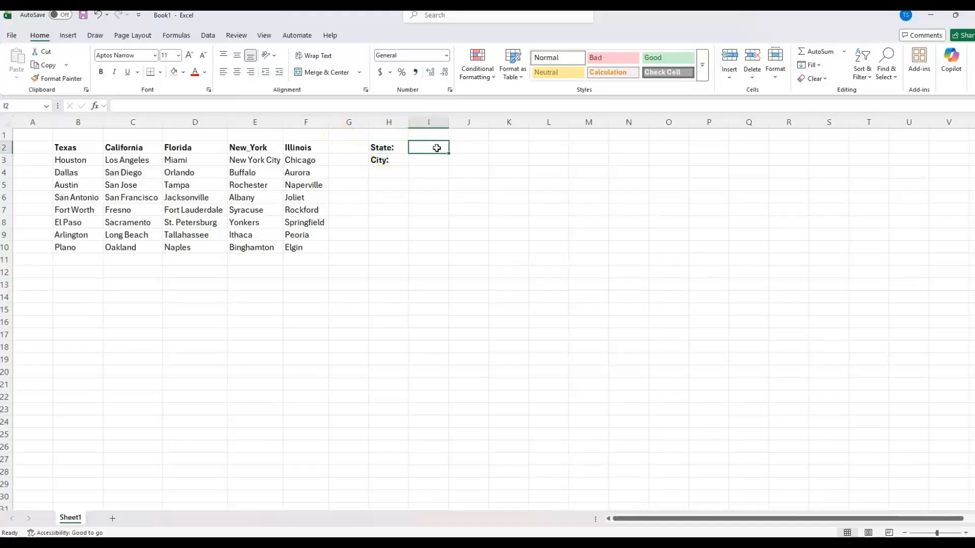
left_click(208, 35)
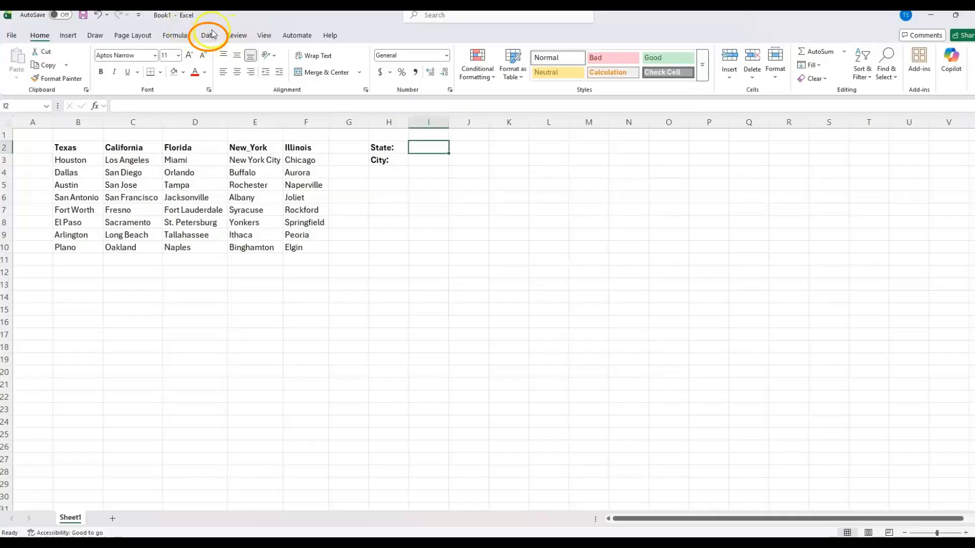
left_click(658, 61)
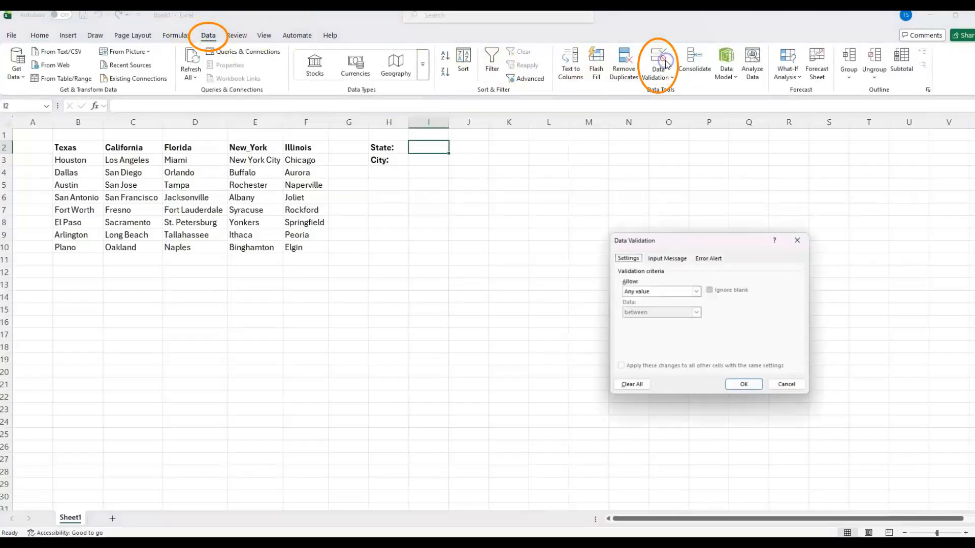
left_click_drag(717, 240, 612, 145)
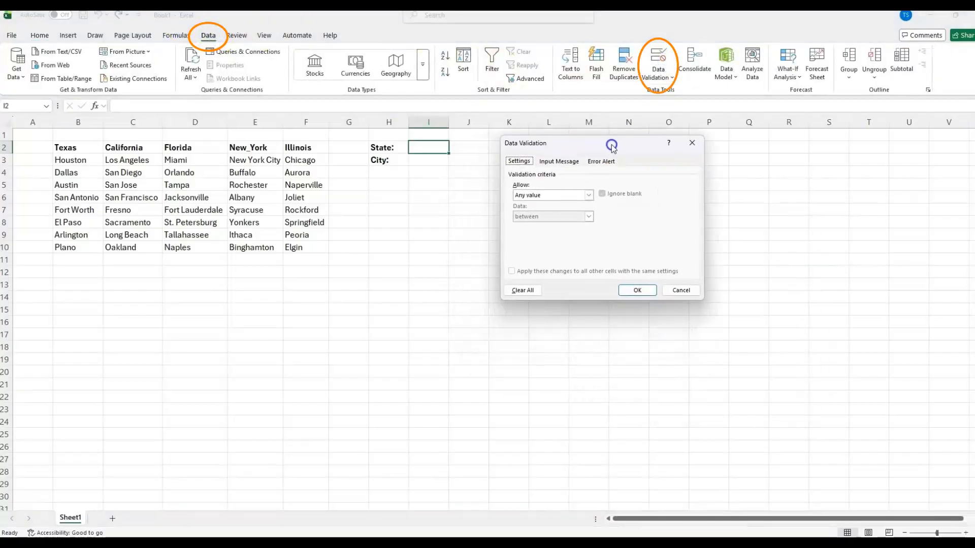
left_click(589, 194)
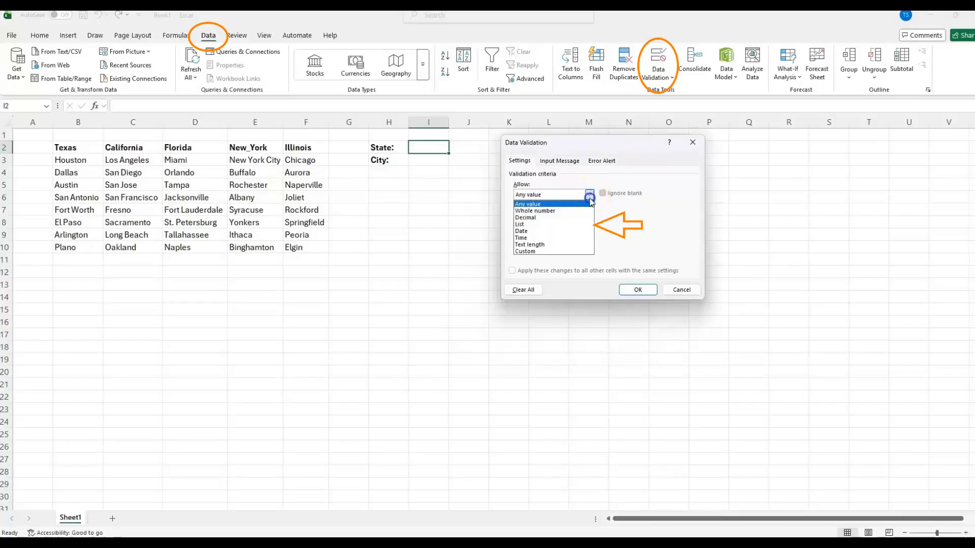
left_click(565, 224)
left_click(551, 237)
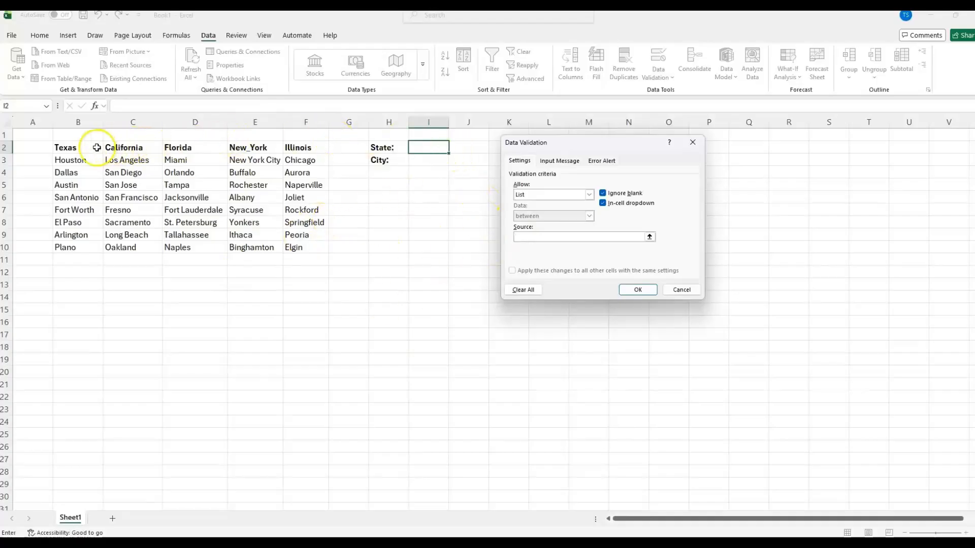
Step: Use the state headers in B2:F2 as the list source and apply the validation rule
left_click_drag(80, 148, 322, 146)
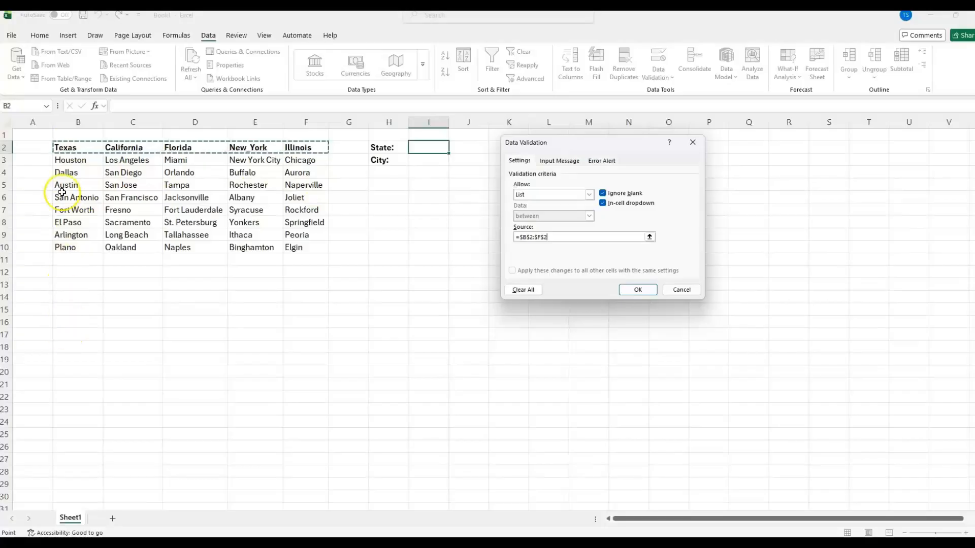
left_click_drag(73, 147, 76, 246)
left_click_drag(72, 147, 287, 146)
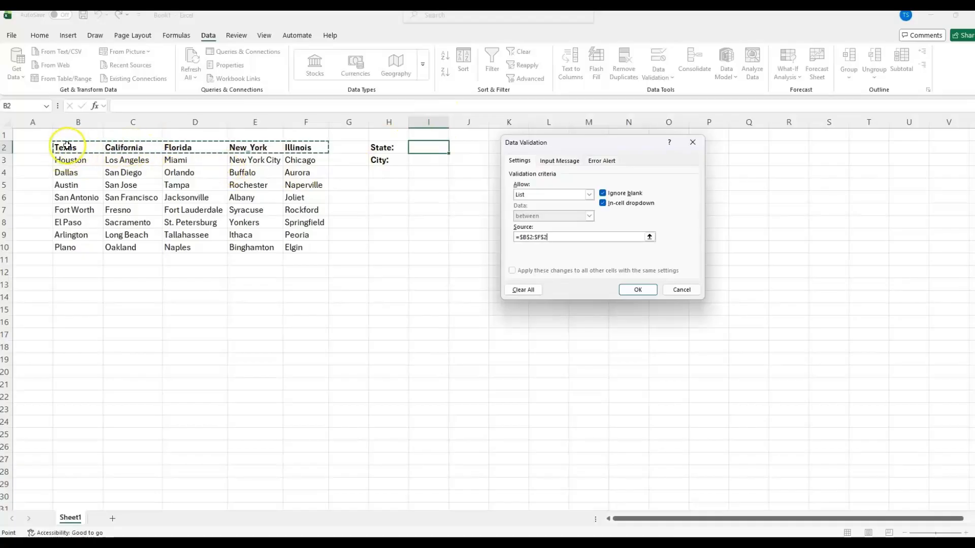
left_click(636, 290)
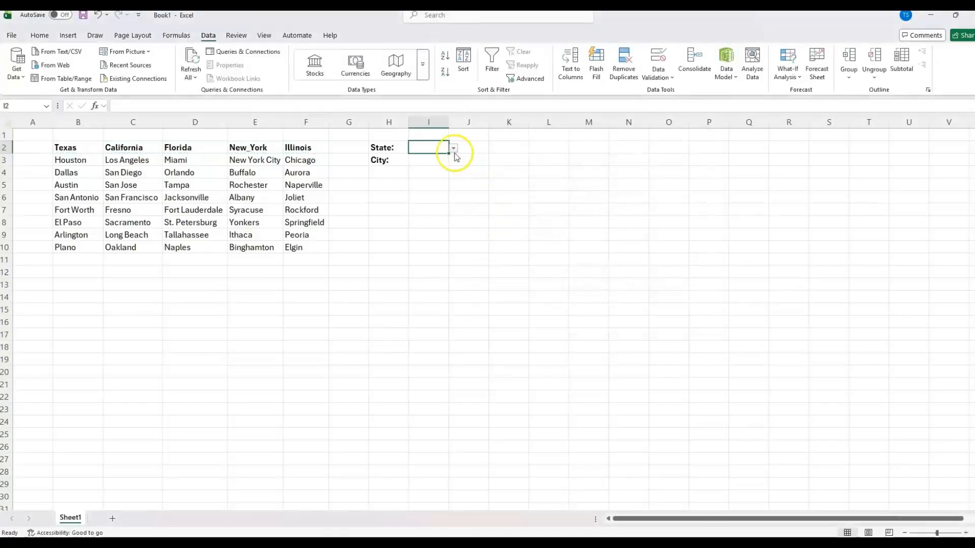
Step: Choose Florida from the State dropdown in I2 and widen column I
left_click(454, 149)
left_click(441, 174)
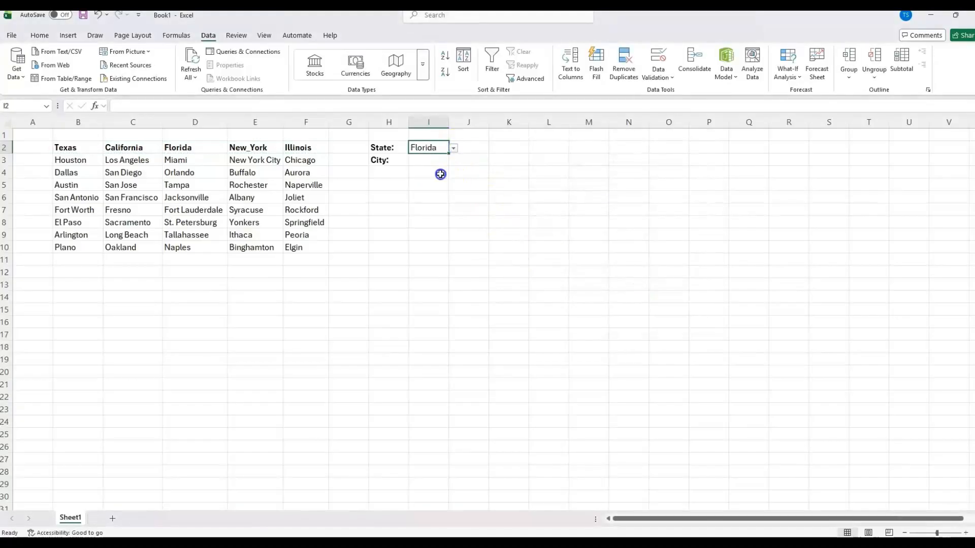
left_click_drag(449, 122, 472, 122)
left_click(430, 163)
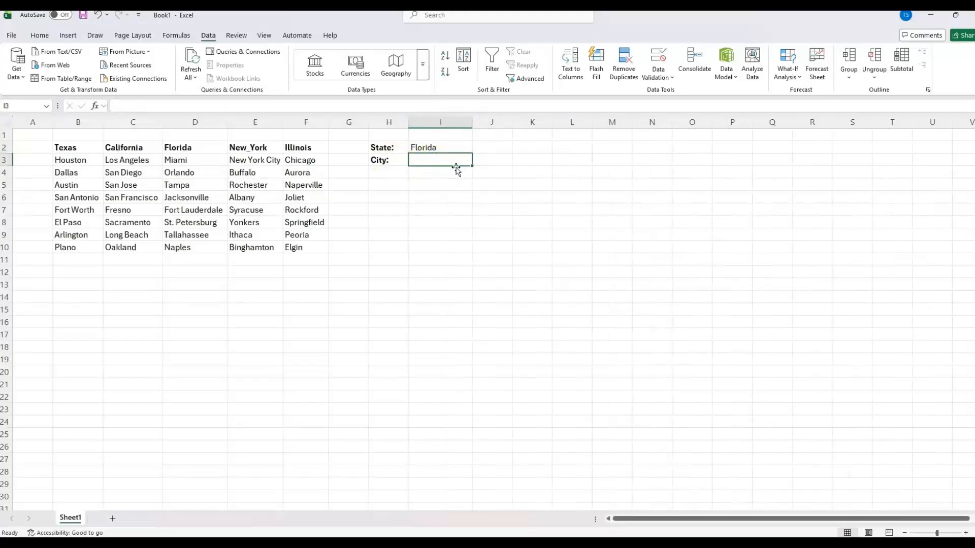
left_click(381, 162)
left_click(431, 161)
left_click(434, 146)
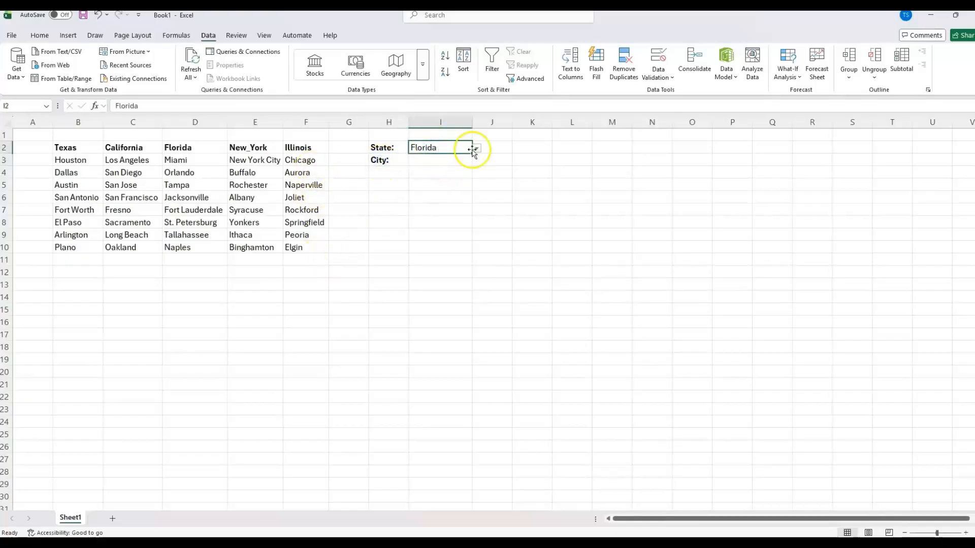
left_click(456, 169)
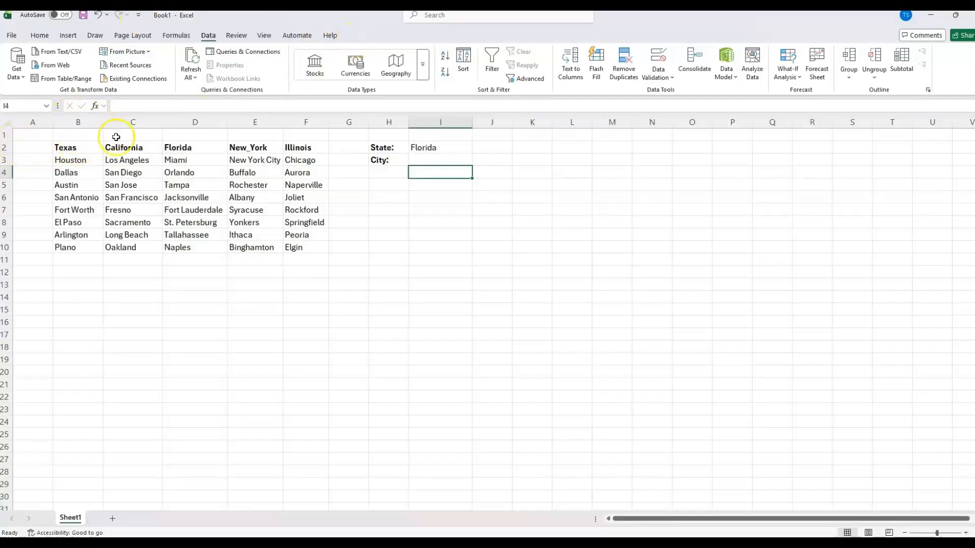
Step: Create a named range for the Texas cities from the selection B2:B10, using the top row as the name
left_click_drag(76, 147, 83, 247)
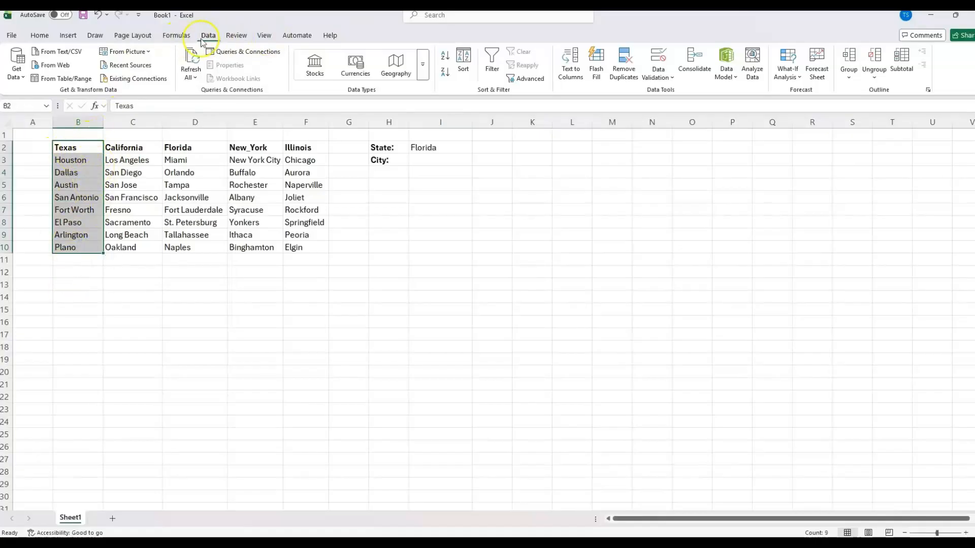
left_click(184, 36)
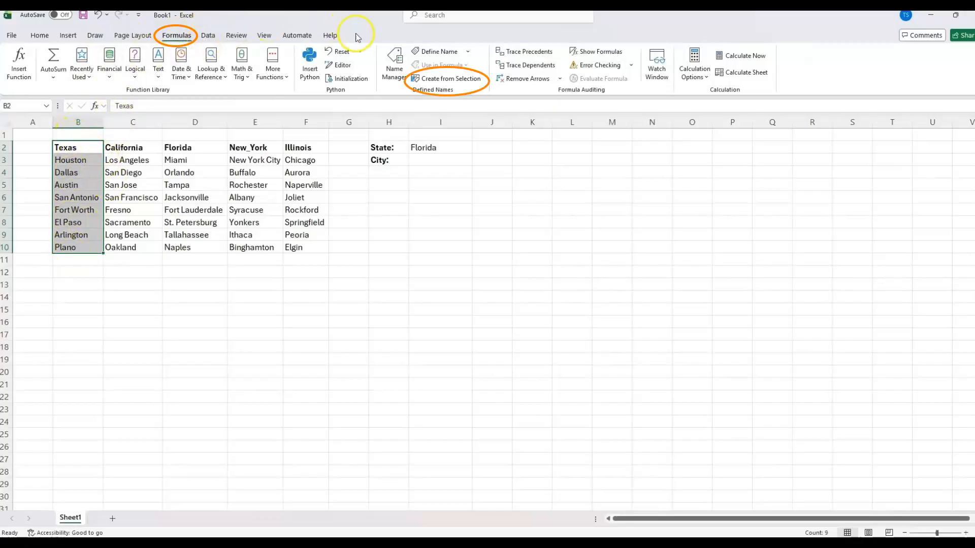
left_click(464, 79)
left_click_drag(586, 178, 354, 177)
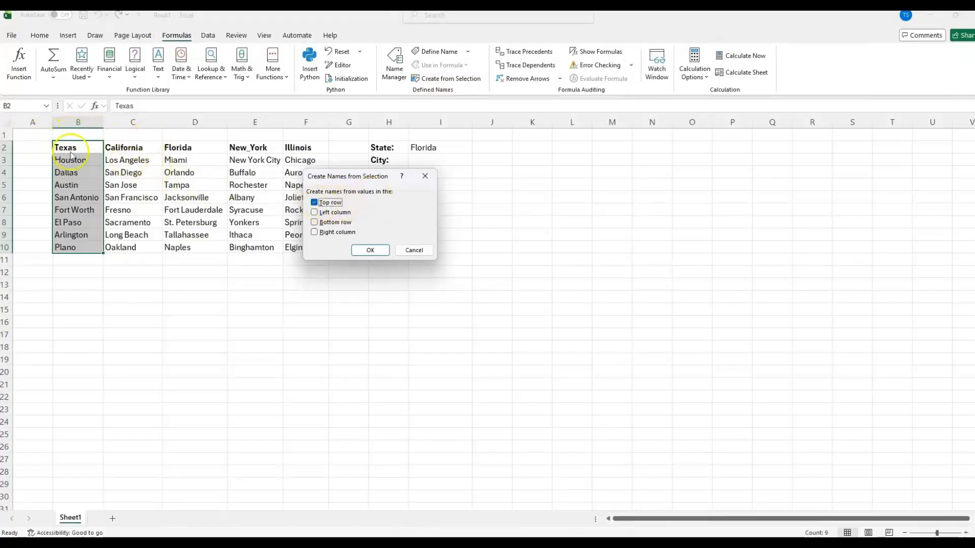
left_click(370, 250)
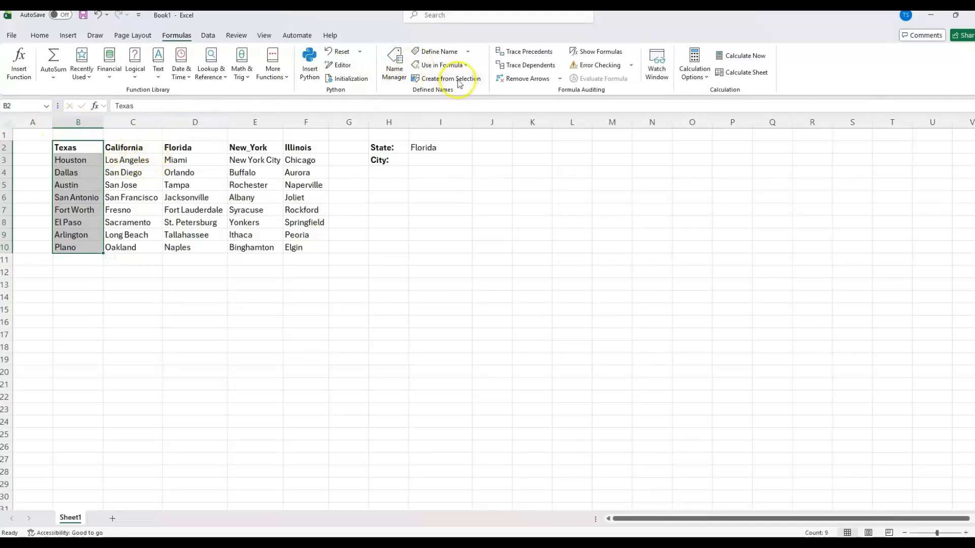
Step: Check which cells the named range Texas covers by jumping to it
left_click(47, 106)
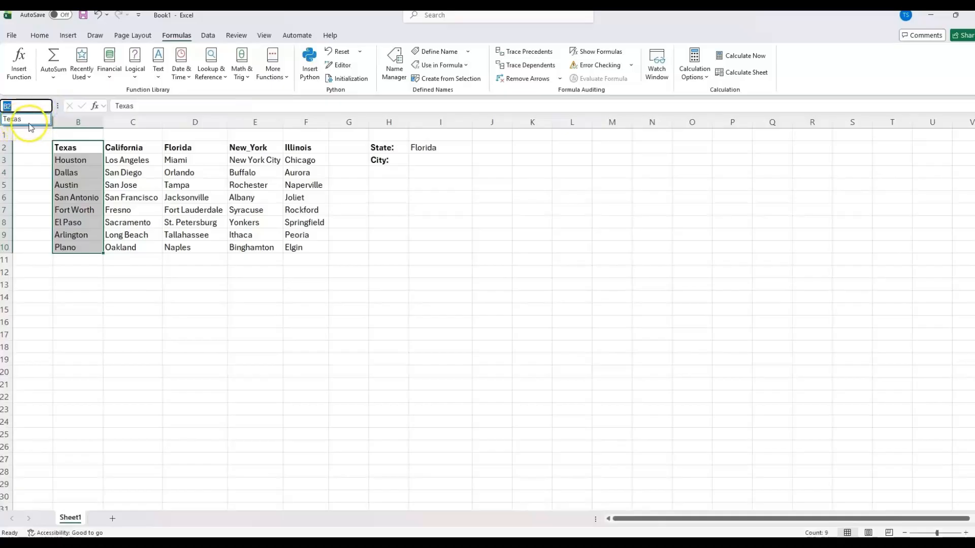
left_click(35, 121)
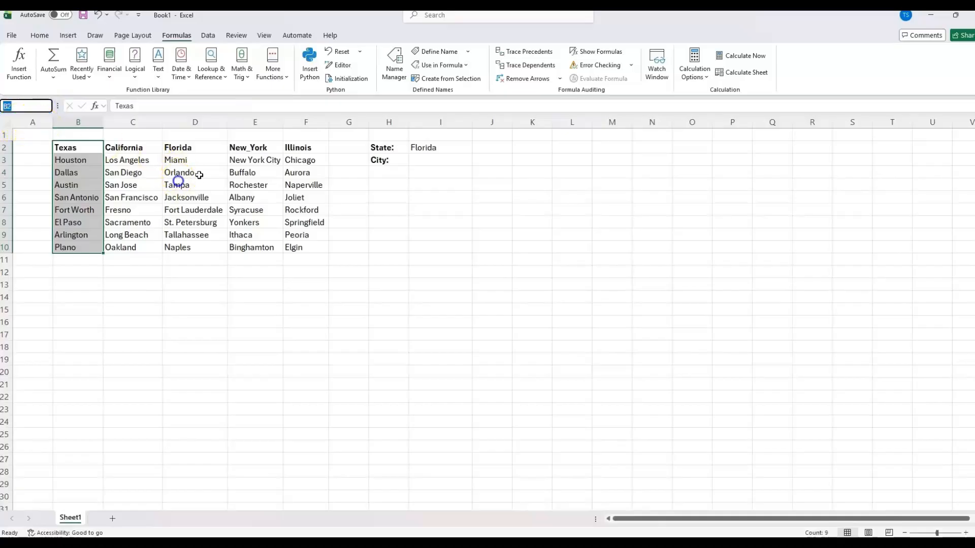
left_click(240, 149)
left_click(46, 108)
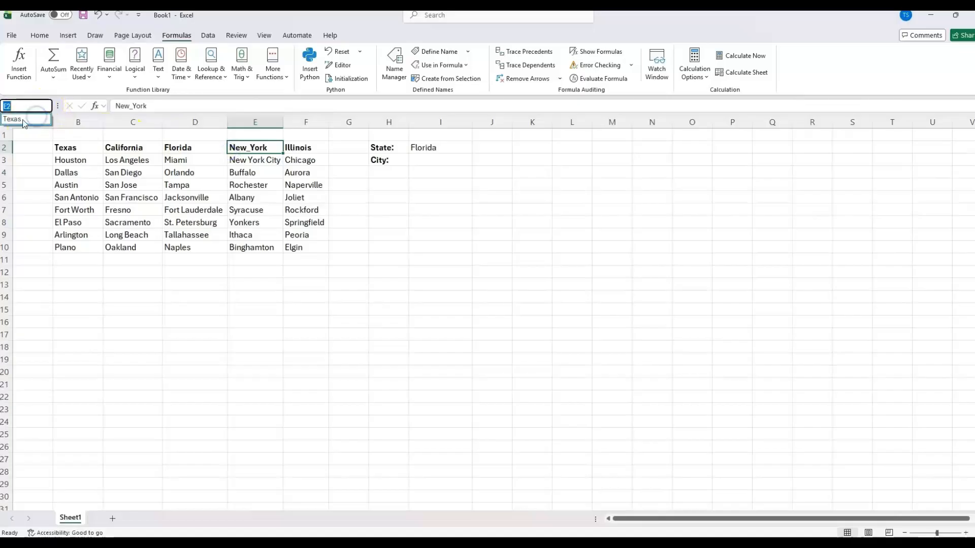
left_click(23, 121)
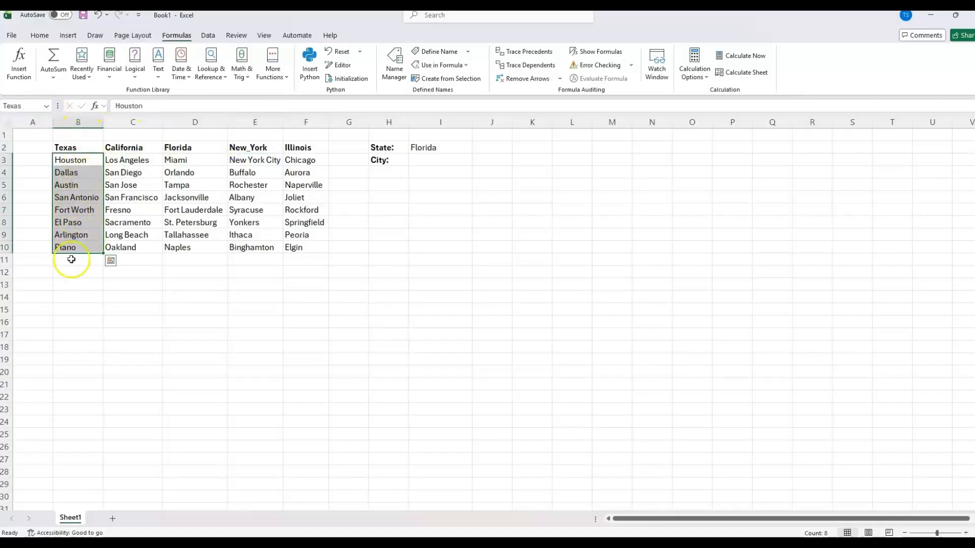
Step: Create named ranges from the top row for each remaining state column, California through Illinois, covering rows 2 to 10
left_click(128, 173)
left_click_drag(124, 143, 138, 249)
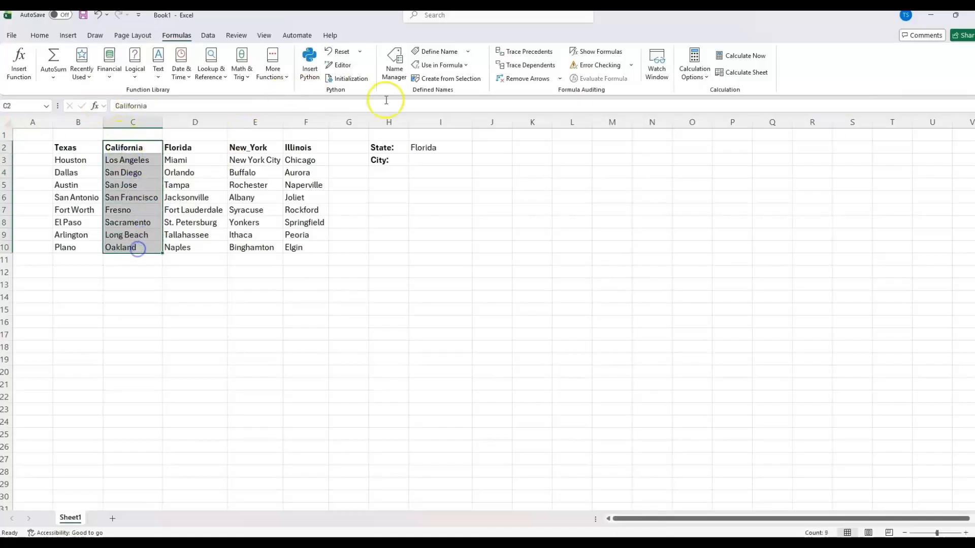
left_click(426, 79)
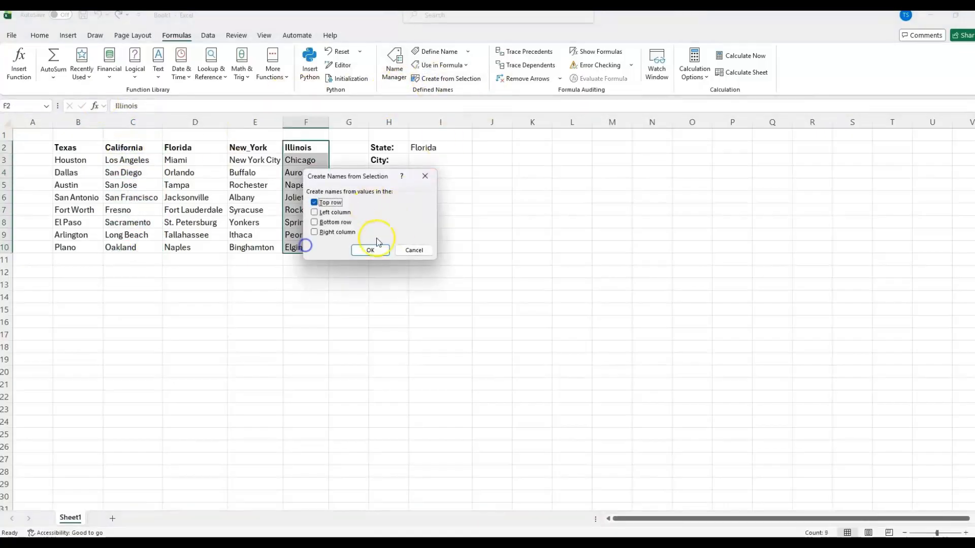
left_click(371, 248)
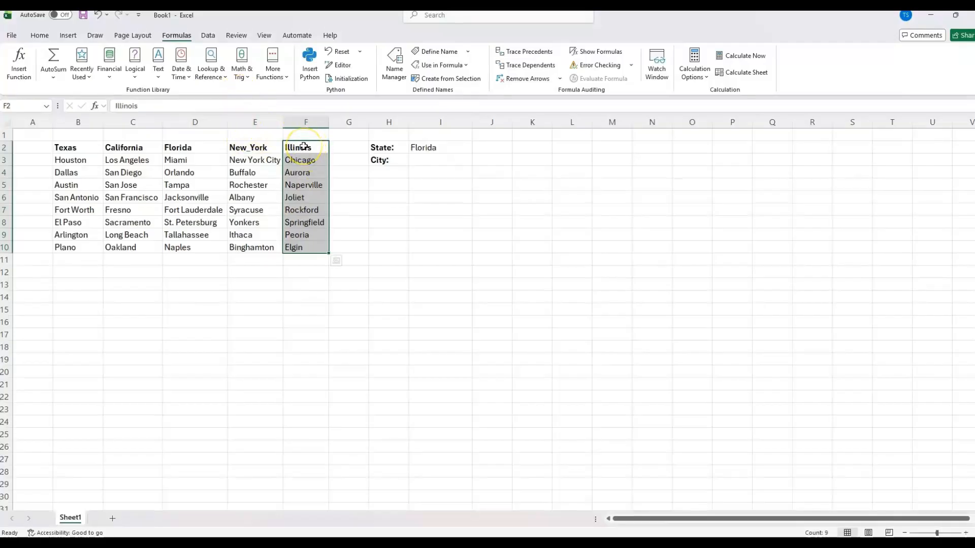
Step: Recreate the Illinois named range from the top row over F2:F17, leaving blank rows for extra cities, and replace the existing definition
left_click_drag(304, 146, 292, 284)
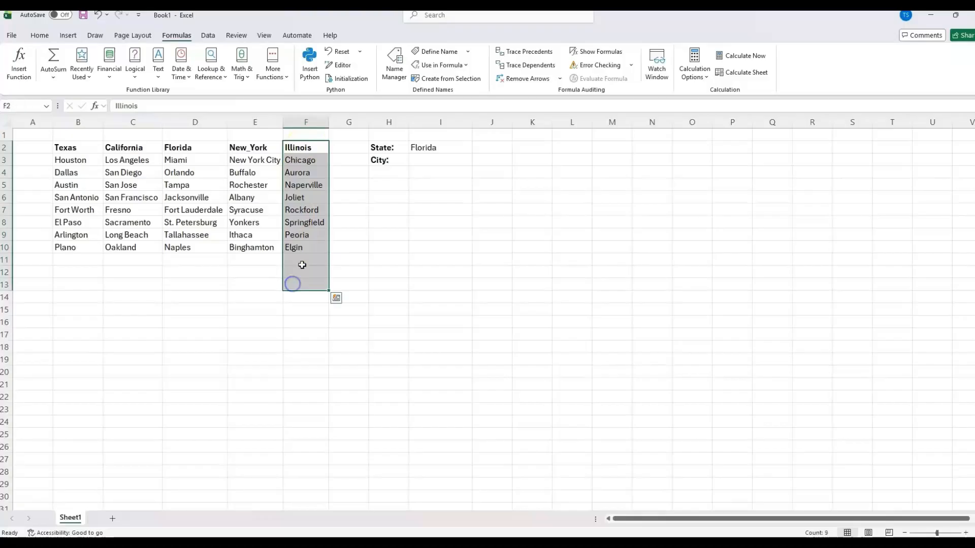
left_click(306, 288)
left_click(300, 149)
left_click_drag(300, 149, 310, 331)
left_click(438, 79)
left_click(370, 251)
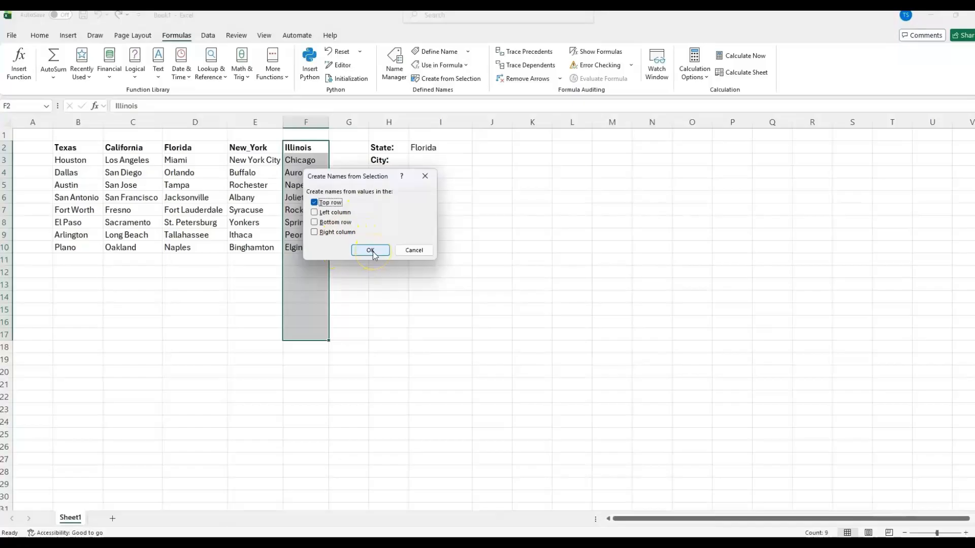
left_click(370, 250)
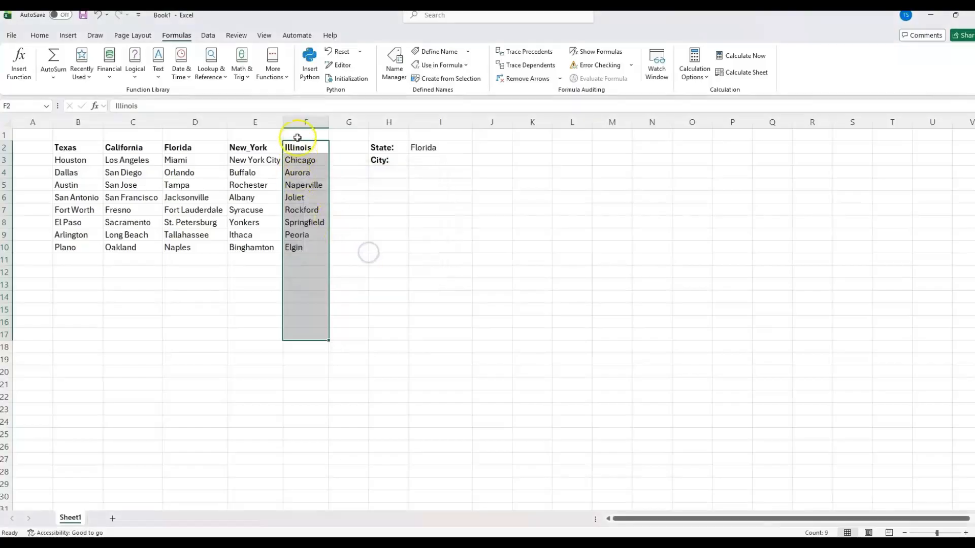
Step: Choose Illinois from the State dropdown in I2
left_click(298, 136)
left_click(304, 149)
left_click(457, 147)
left_click(462, 163)
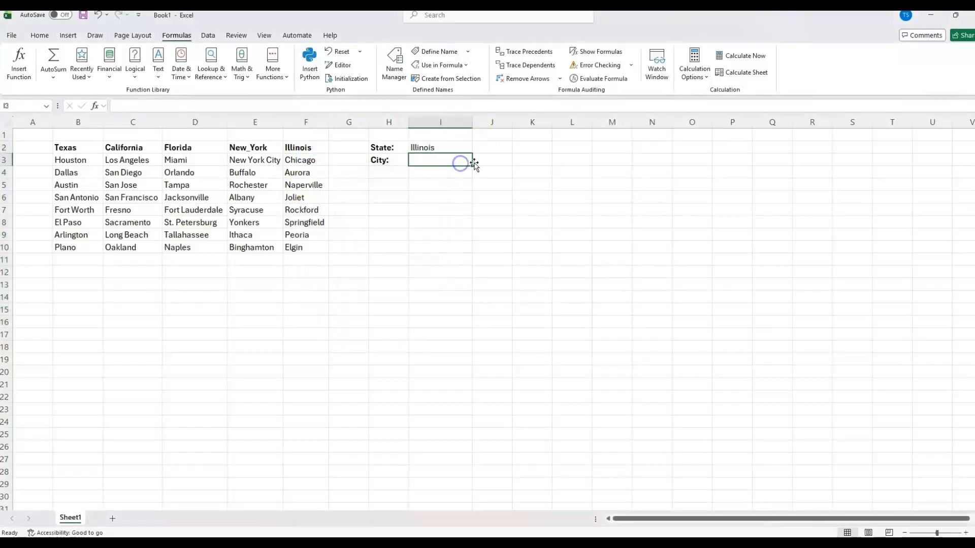
left_click(298, 274)
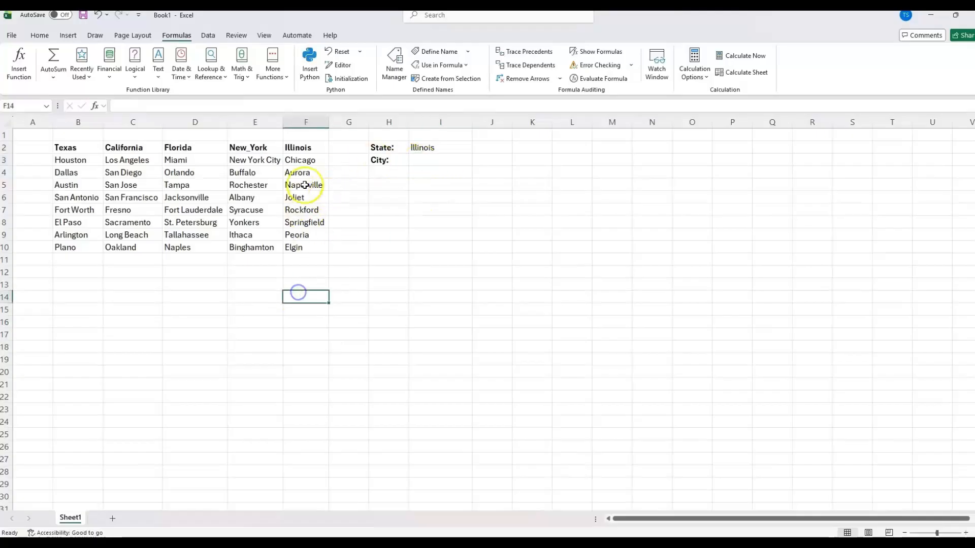
left_click_drag(302, 135, 304, 270)
left_click(307, 252)
left_click(309, 149)
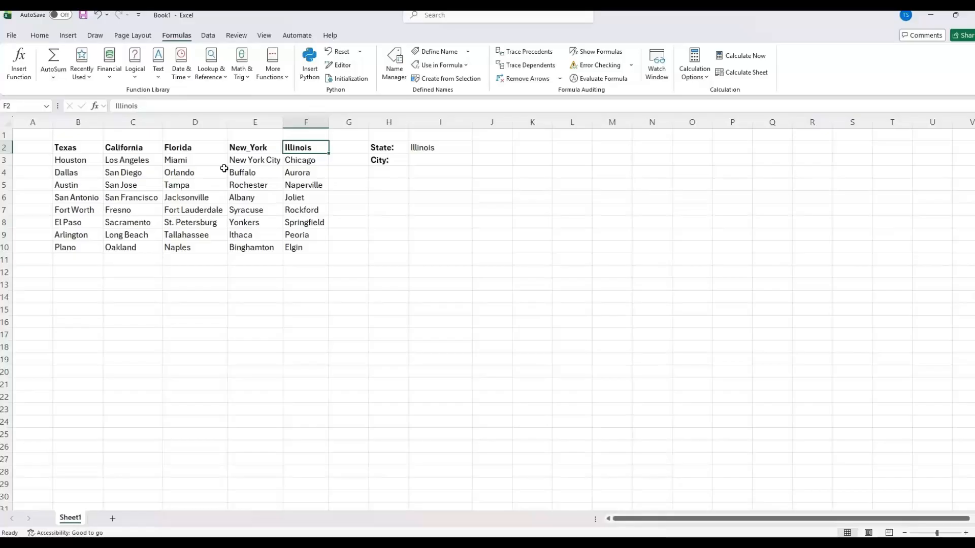
Step: Add List data validation to the City cell I3 with the source =indirect($I$2)
left_click(447, 159)
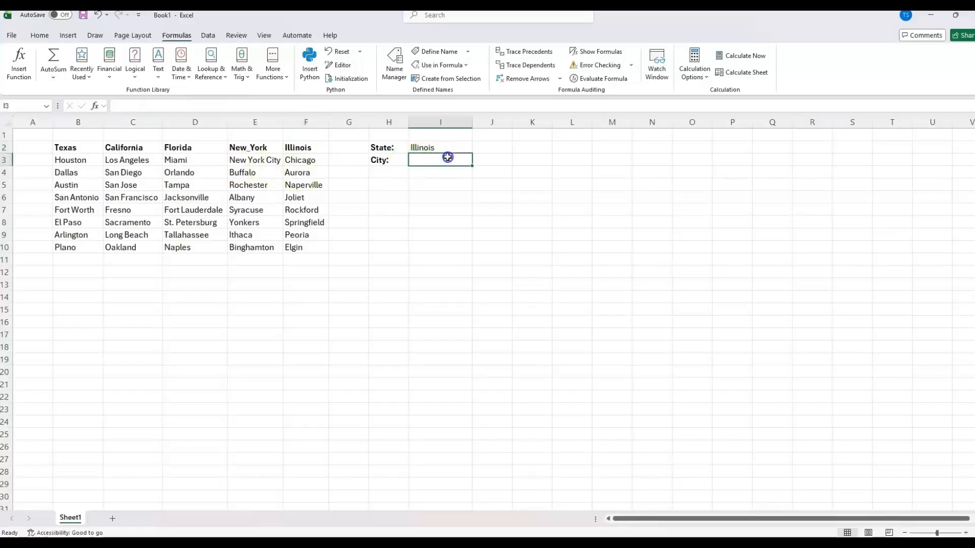
left_click(393, 162)
left_click(453, 160)
left_click(208, 35)
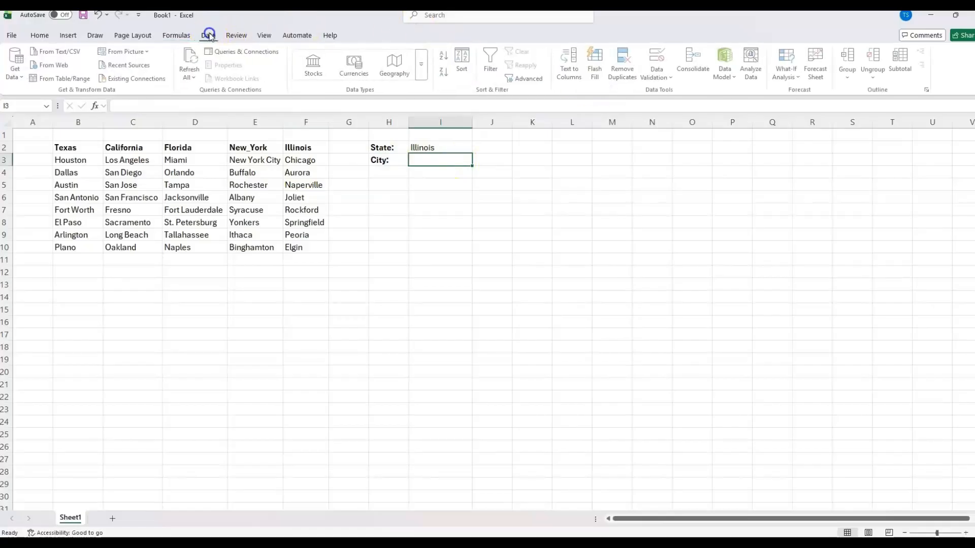
left_click(659, 61)
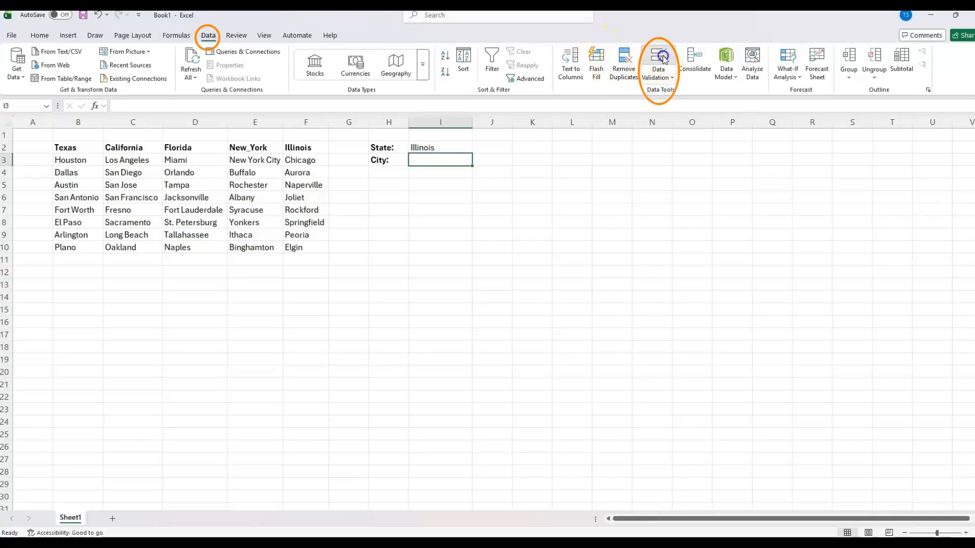
left_click(356, 191)
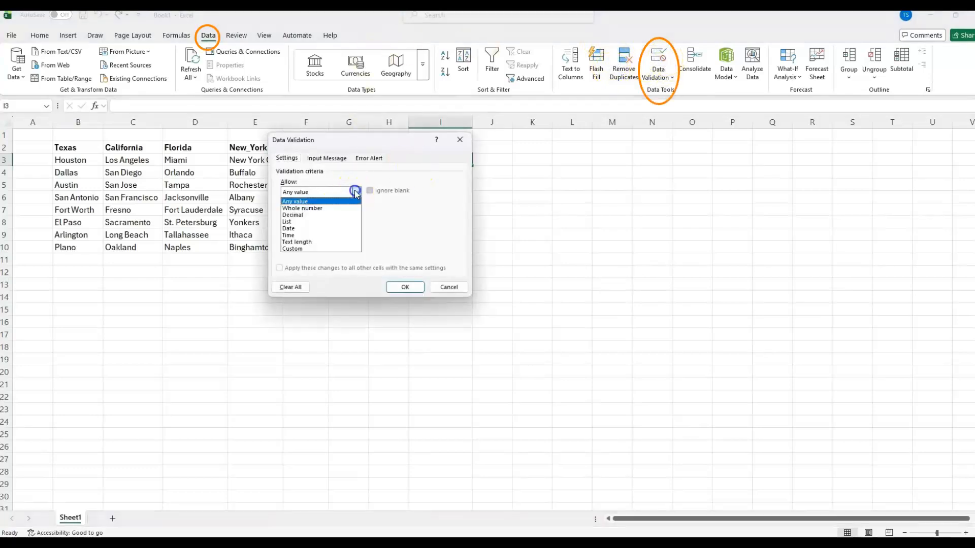
left_click(334, 222)
left_click(300, 234)
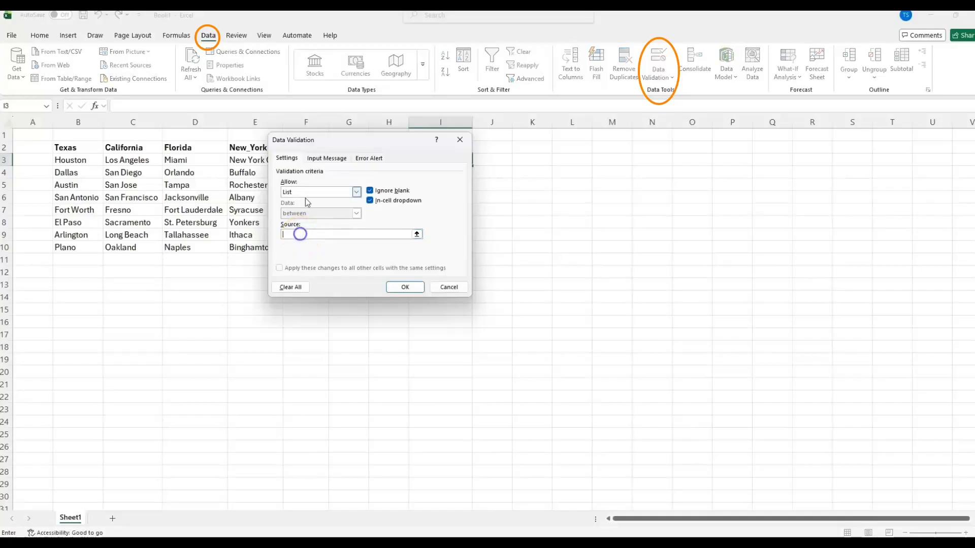
left_click_drag(327, 148, 557, 148)
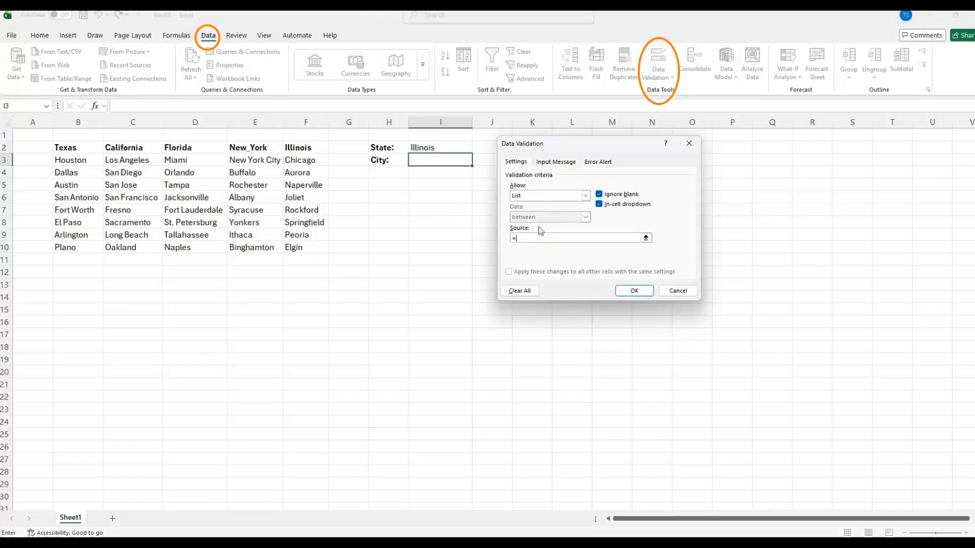
type("ct($I$2")
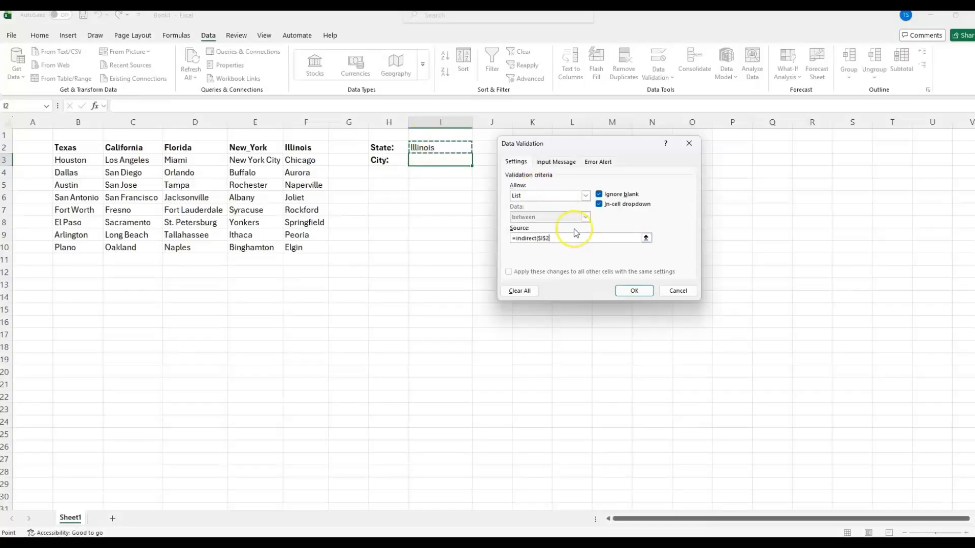
type(")")
left_click(634, 292)
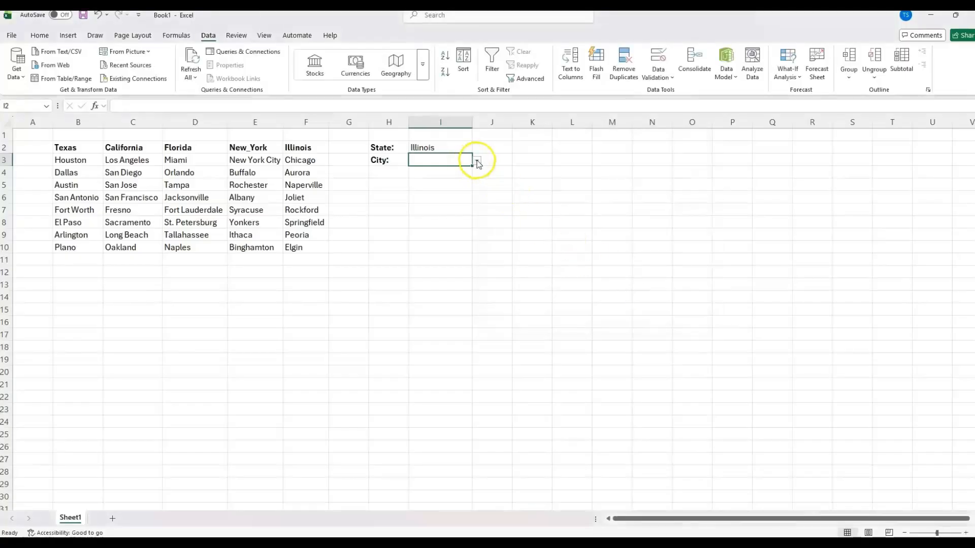
Step: Choose Aurora from the City dropdown in I3, and enter testing and testin2 below the Illinois cities in F11 and F12
left_click(477, 161)
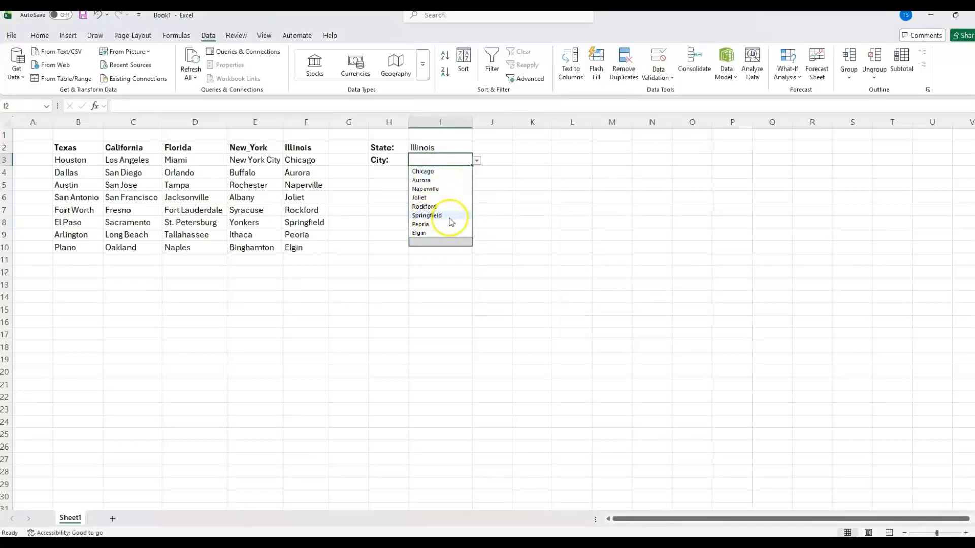
left_click(439, 243)
left_click(476, 161)
left_click(433, 242)
left_click(477, 161)
left_click(449, 181)
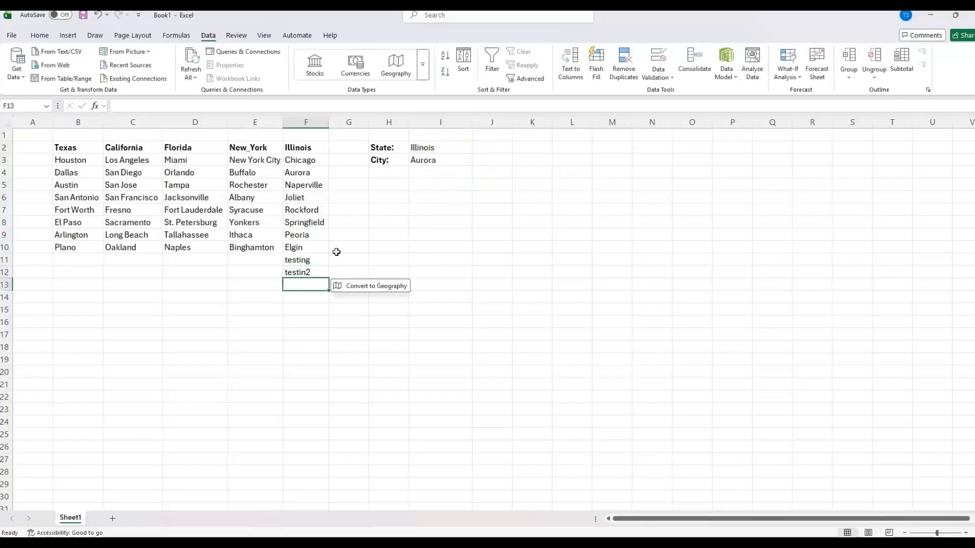
Step: Check the City dropdown in I3 for the entries added below Elgin in the Illinois column
left_click(447, 162)
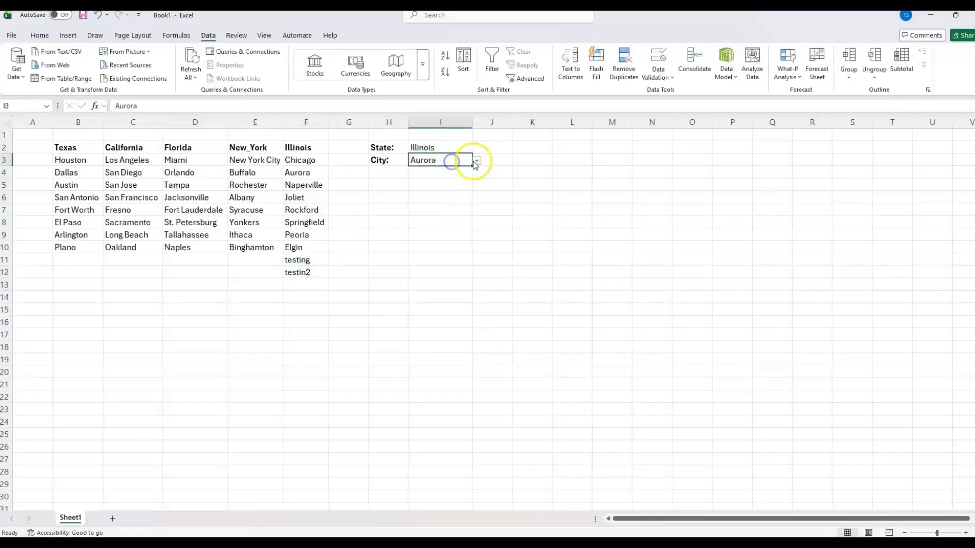
left_click(476, 162)
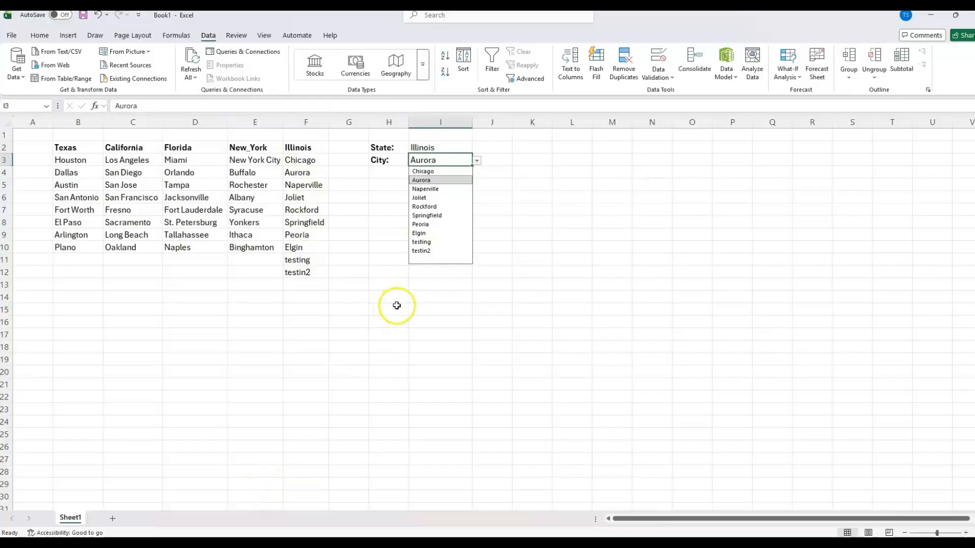
left_click(322, 259)
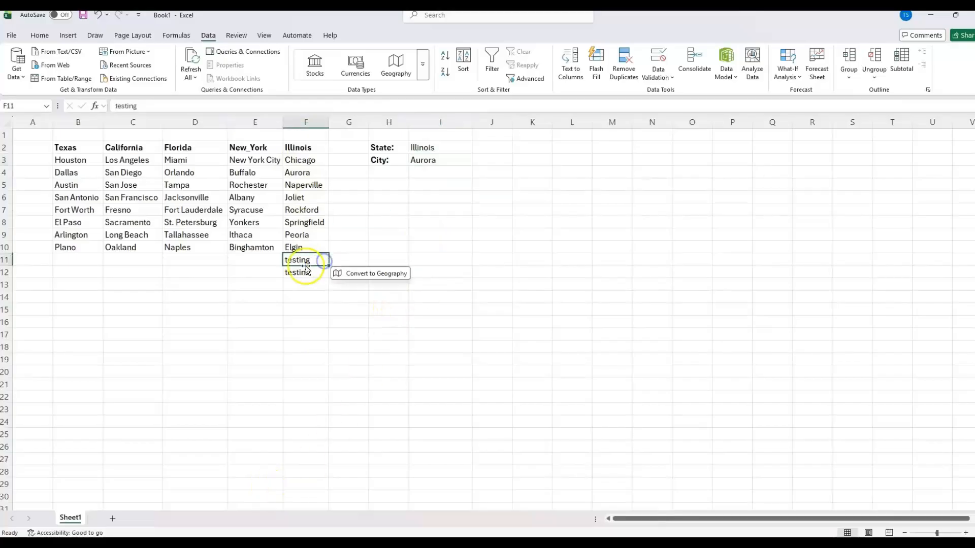
Step: Choose Texas from the State dropdown in I2 and Fort Worth from the City dropdown in I3
left_click(435, 149)
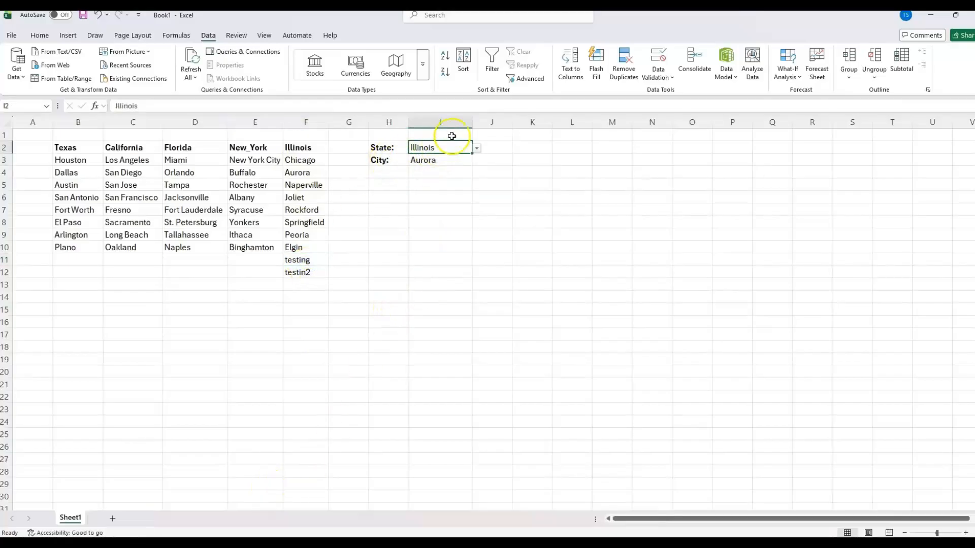
left_click(477, 148)
left_click(440, 158)
left_click(441, 161)
left_click(477, 161)
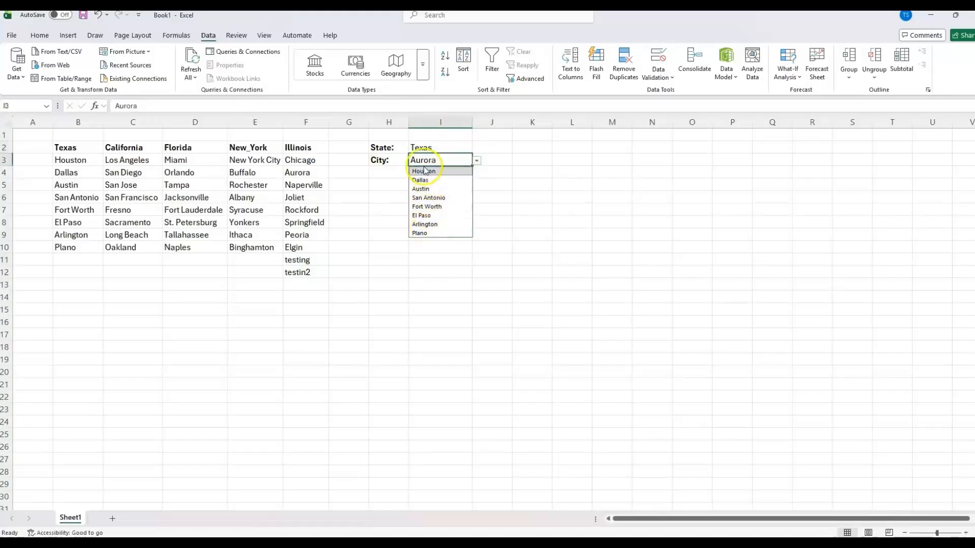
left_click(432, 205)
Step: Widen column E, which holds the New_York cities
left_click(437, 147)
left_click(271, 145)
left_click_drag(283, 122, 299, 121)
left_click(262, 146)
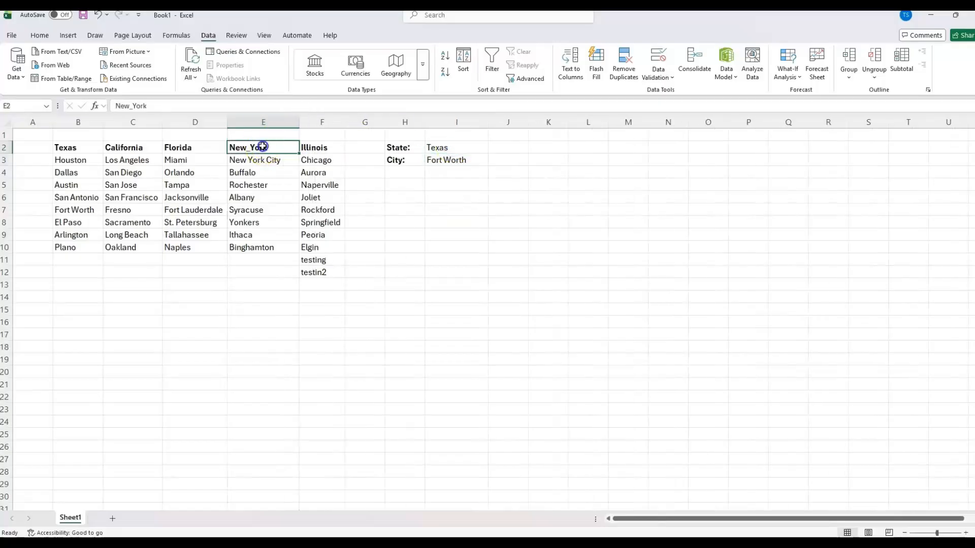
Step: Compare the New_York header in E2 with the other state headers, the named range over E3:E10 and the State cell
left_click(479, 147)
left_click(250, 159)
left_click(251, 147)
left_click_drag(72, 144, 93, 148)
left_click(311, 146)
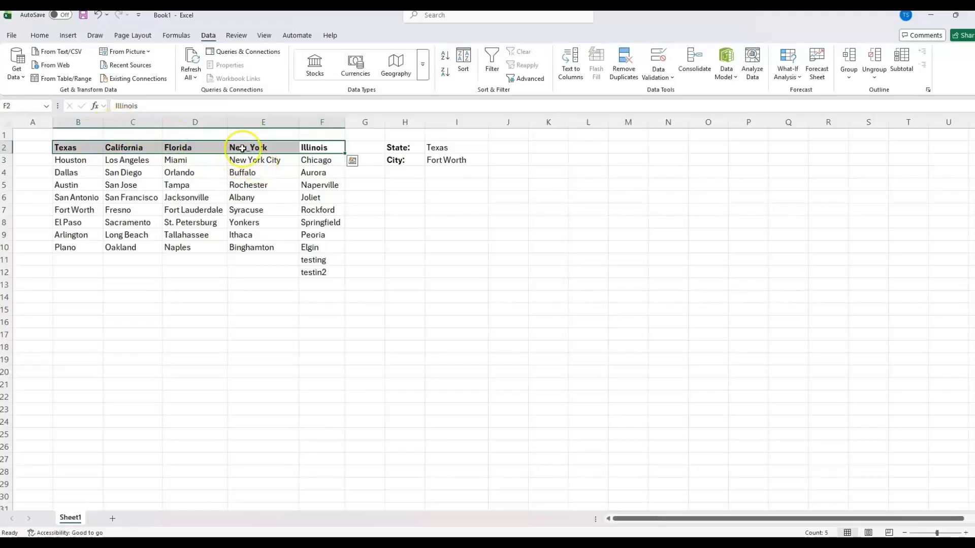
left_click_drag(255, 160, 259, 247)
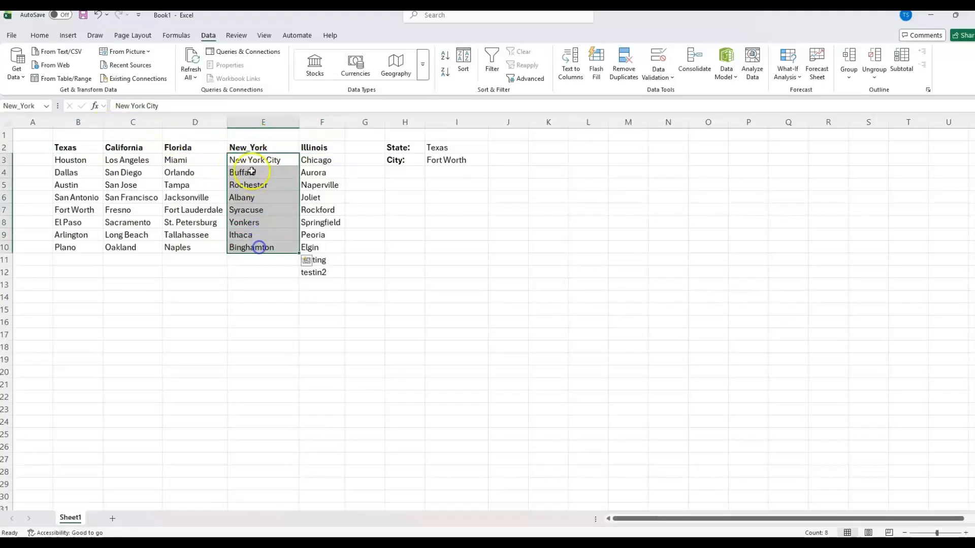
left_click(248, 159)
left_click(325, 233)
left_click(269, 146)
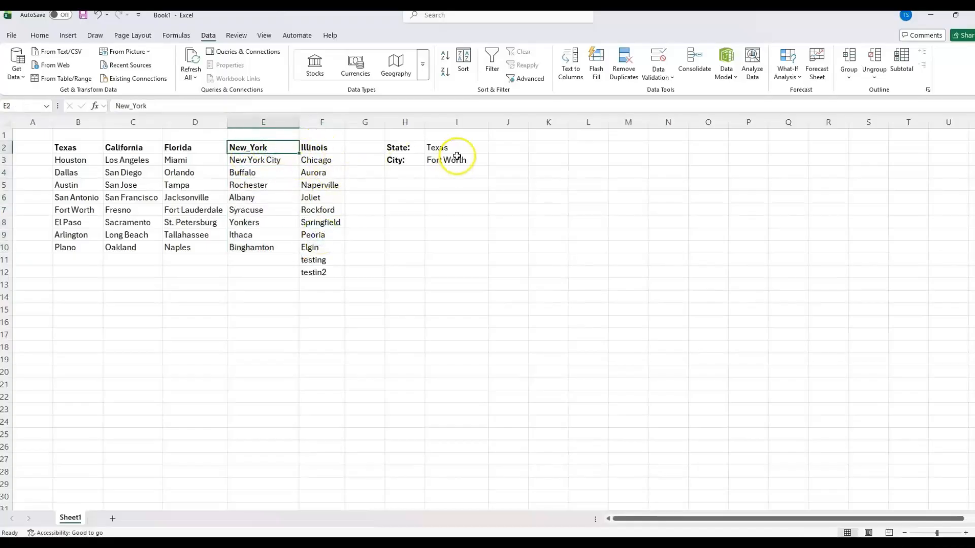
left_click(436, 147)
left_click(274, 147)
left_click(456, 147)
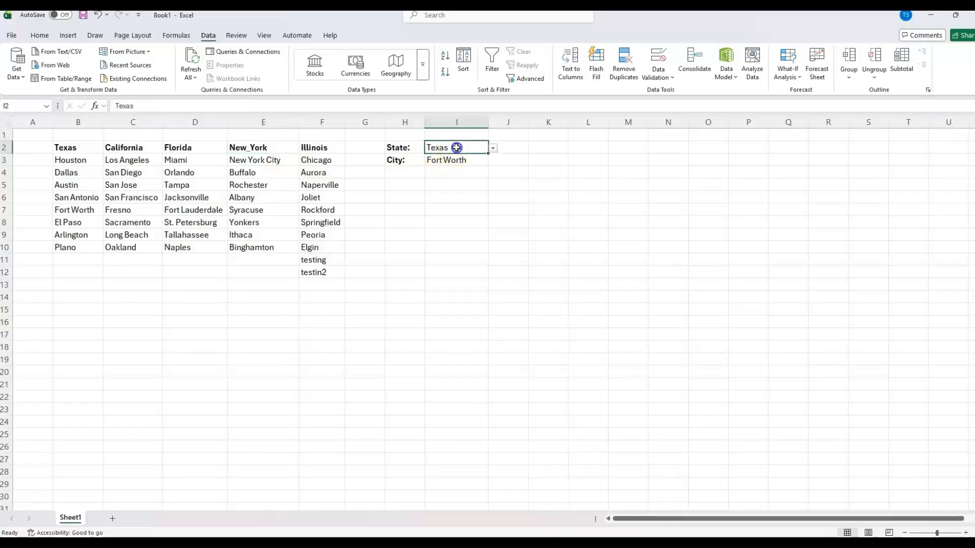
Step: Change the header in E2 to New York, with a space instead of the underscore
left_click(245, 148)
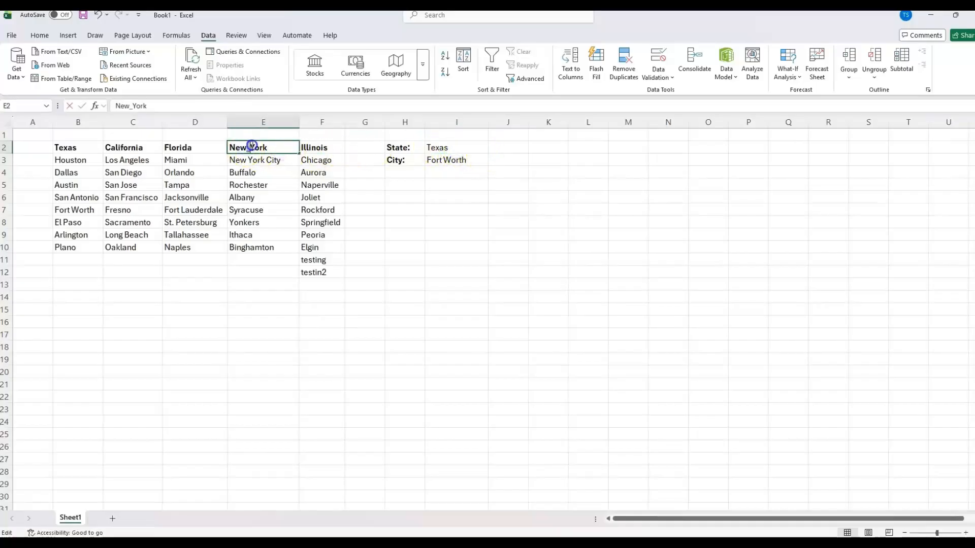
key("BackSpace")
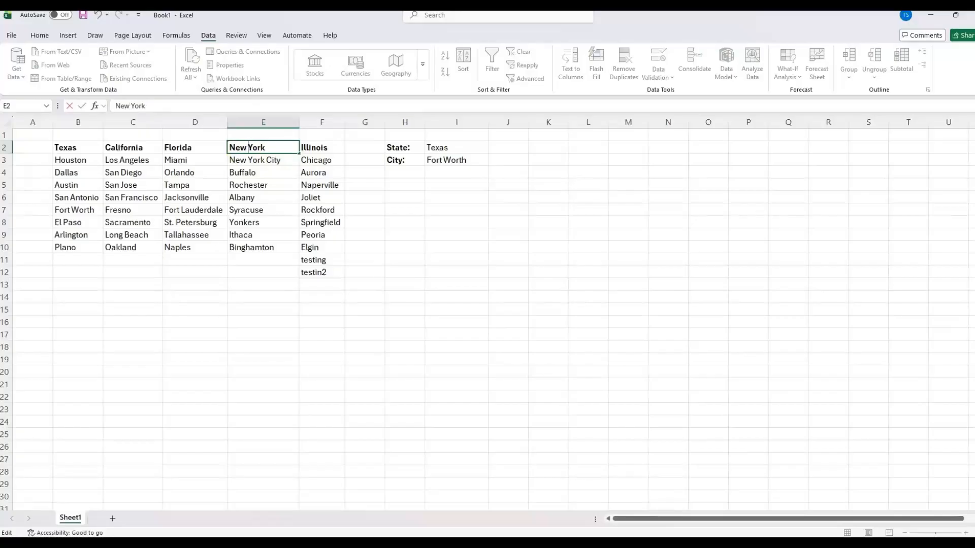
left_click(358, 198)
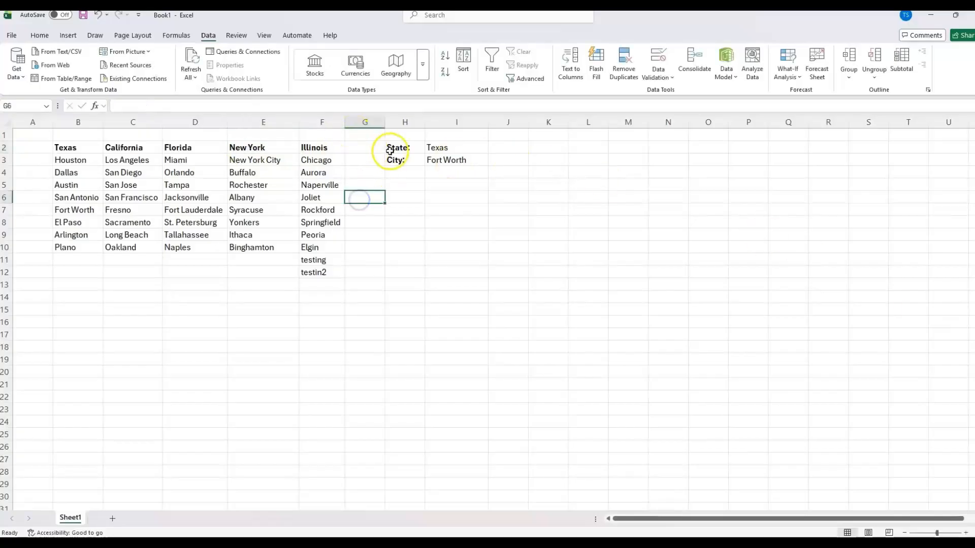
Step: Choose New York from the State dropdown in I2 and try the City dropdown in I3
left_click(249, 147)
left_click(458, 150)
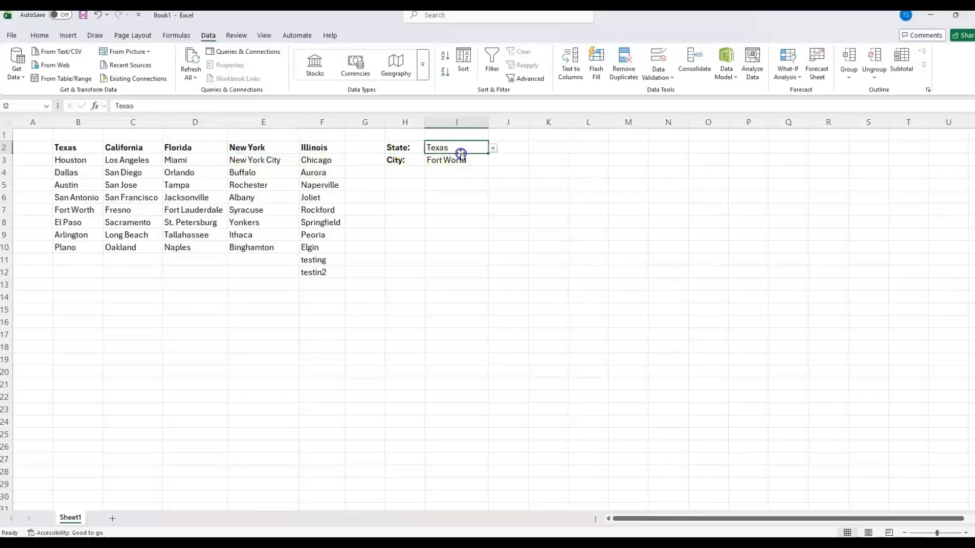
left_click(491, 148)
left_click(470, 185)
left_click(459, 162)
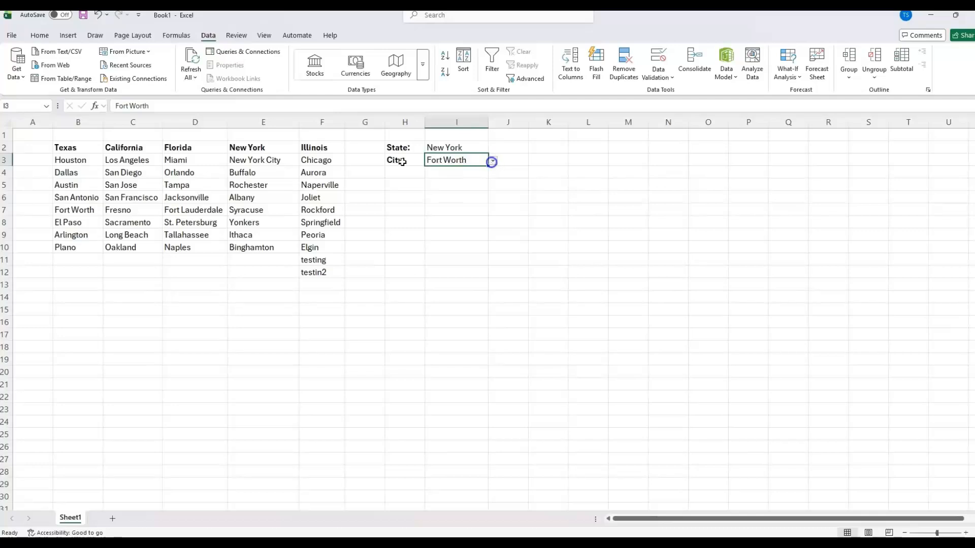
Step: Change the header in E2 back to New_York and try the City dropdown in I3 again
double_click(246, 148)
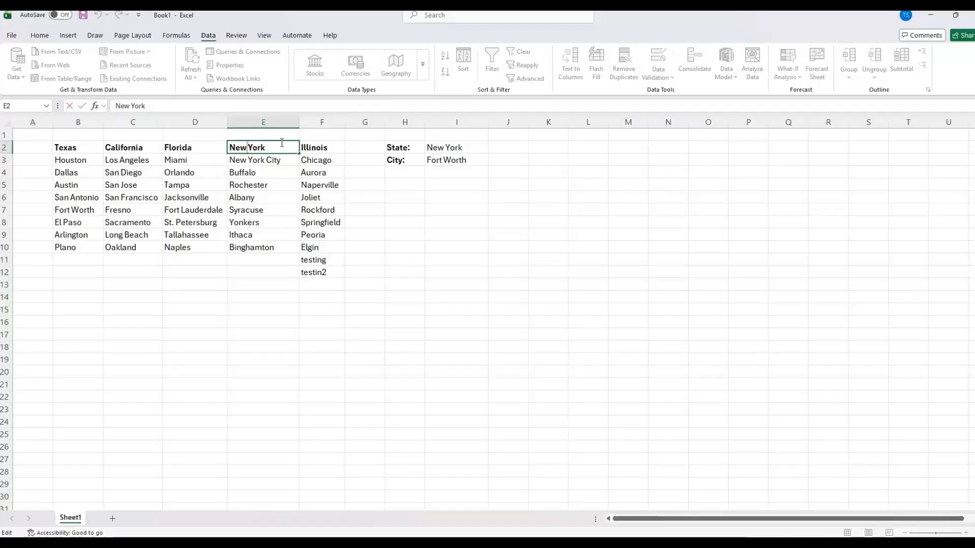
left_click(343, 184)
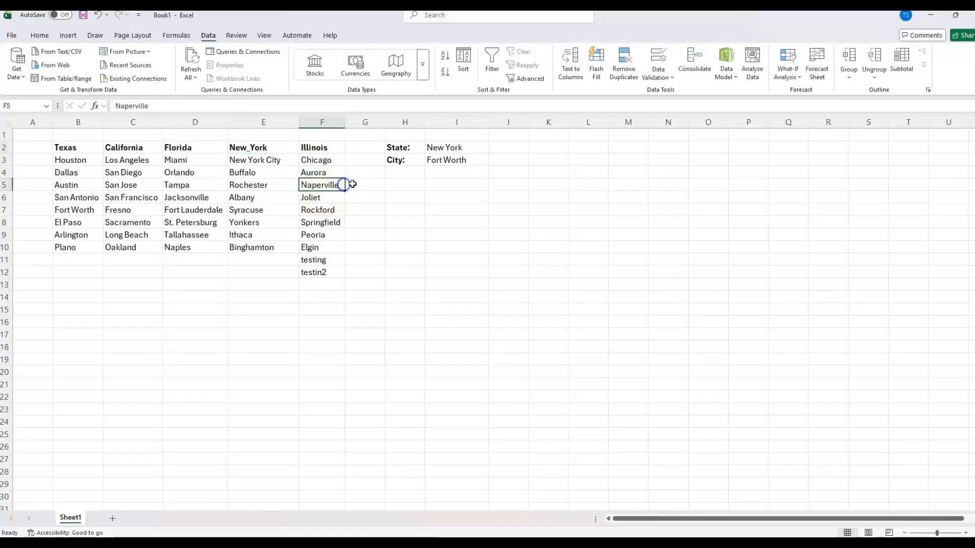
left_click(464, 155)
left_click(498, 158)
left_click(482, 157)
left_click(494, 161)
Step: Choose New_York from the State dropdown in I2 and Albany from the City dropdown in I3
left_click(479, 147)
left_click(493, 147)
left_click(447, 187)
left_click(459, 158)
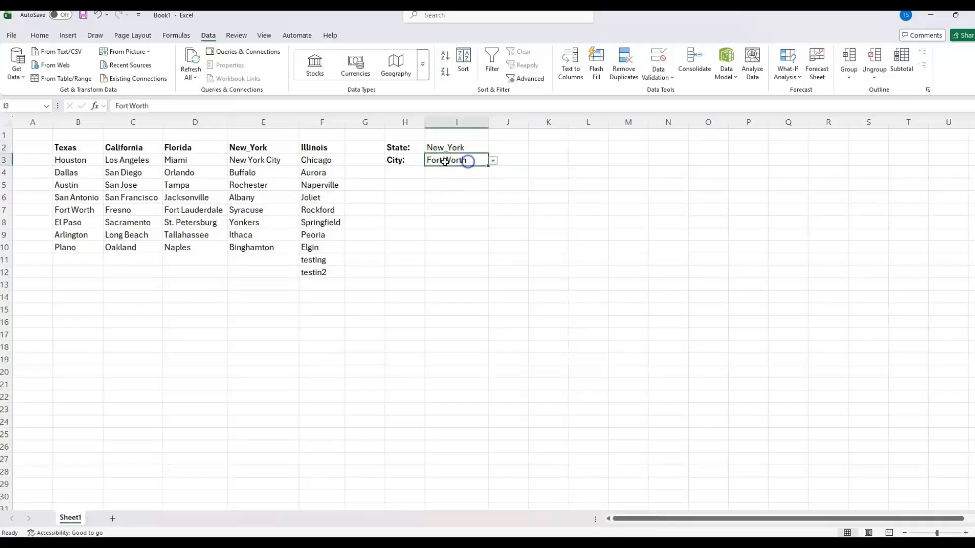
left_click(492, 160)
left_click(457, 197)
left_click(454, 197)
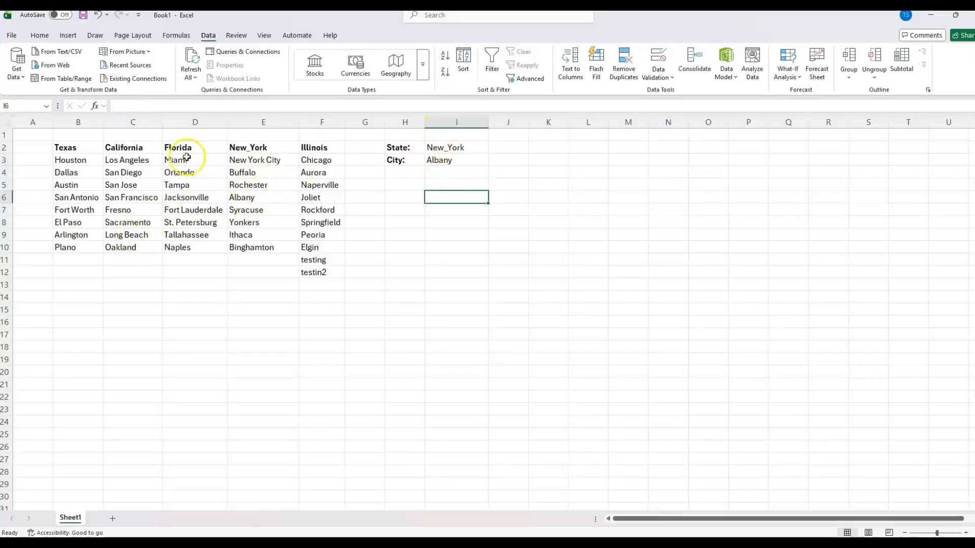
Step: Add Cocoa Beach in D11, directly below the last Florida city
left_click_drag(160, 142, 188, 149)
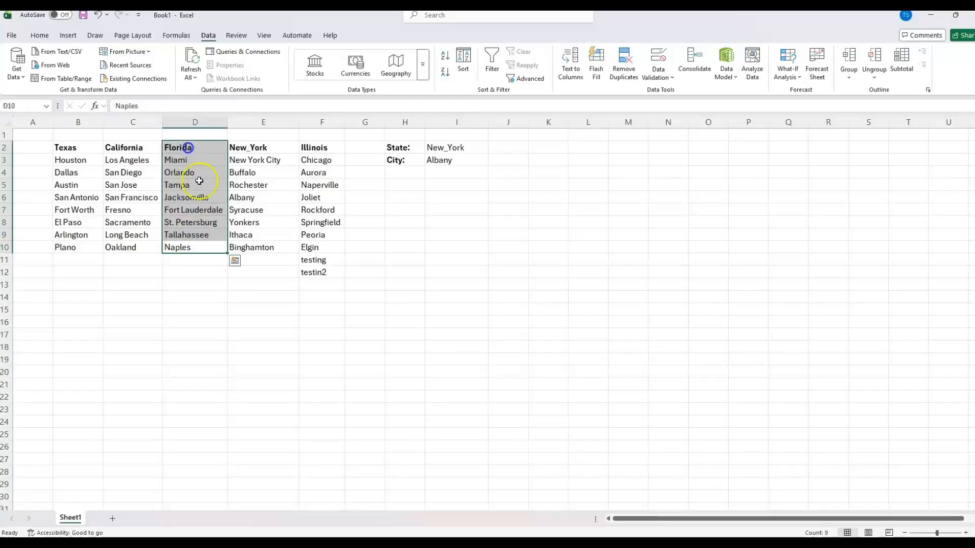
left_click(188, 260)
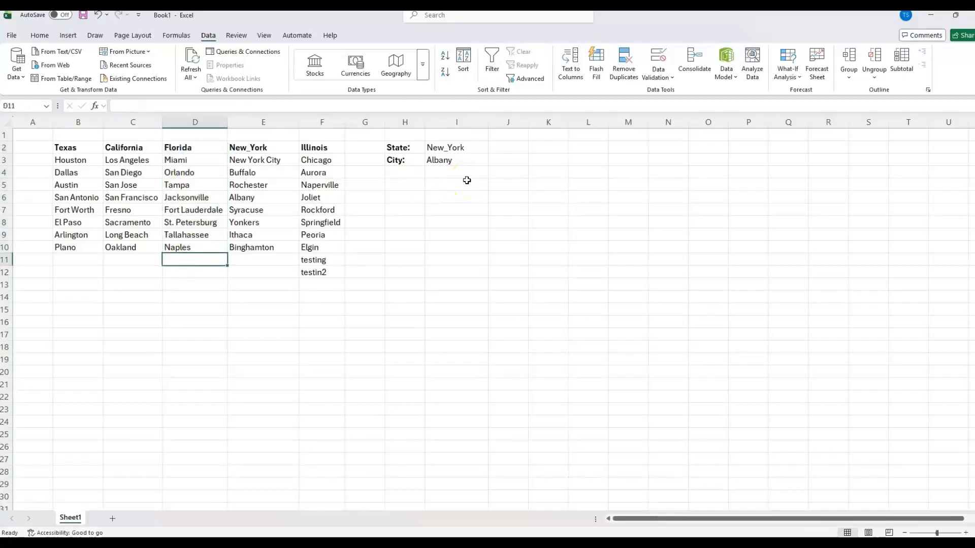
type("Cocoa Beach")
key("Return")
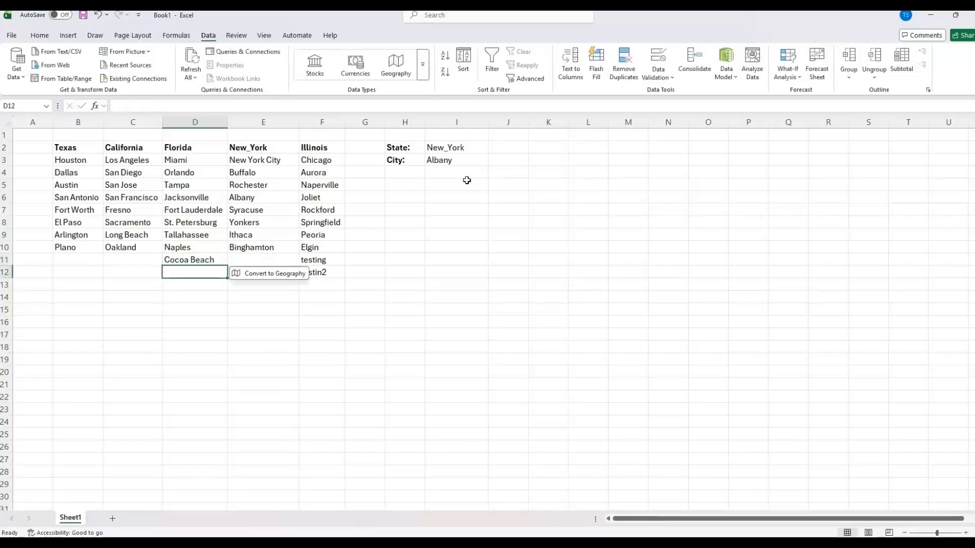
Step: Choose Florida from the State dropdown in I2 and check the options in the City dropdown in I3
left_click(477, 148)
left_click(494, 151)
left_click(458, 176)
left_click(476, 162)
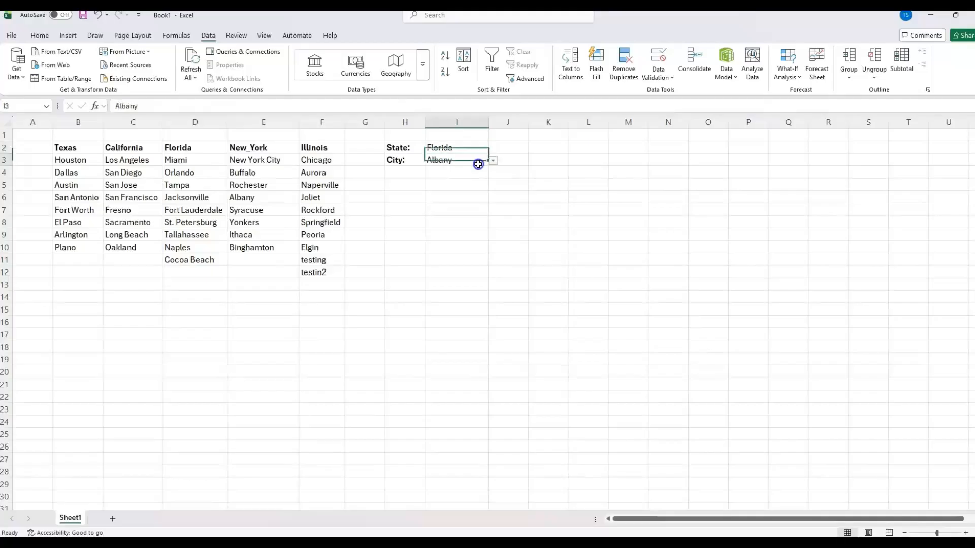
left_click(493, 162)
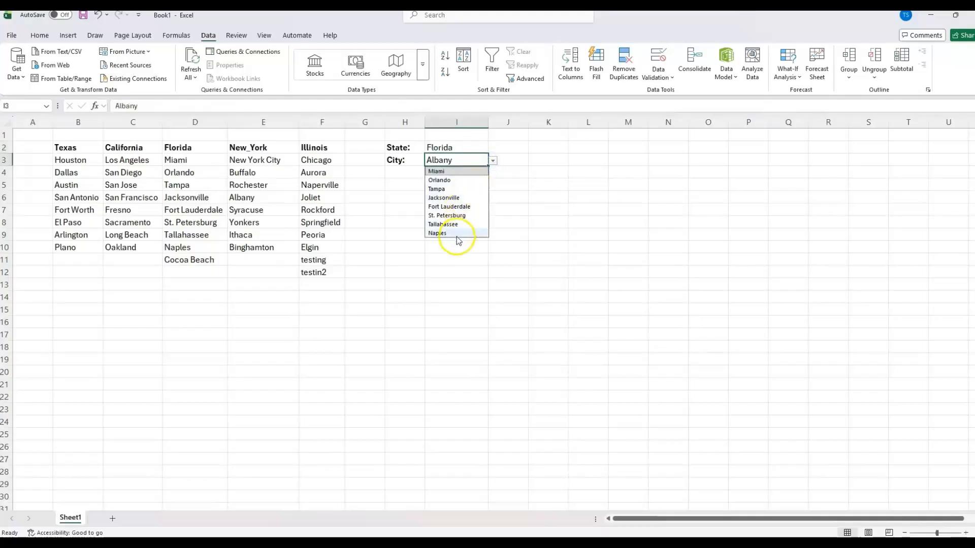
left_click(198, 260)
left_click(319, 247)
left_click_drag(319, 144, 318, 335)
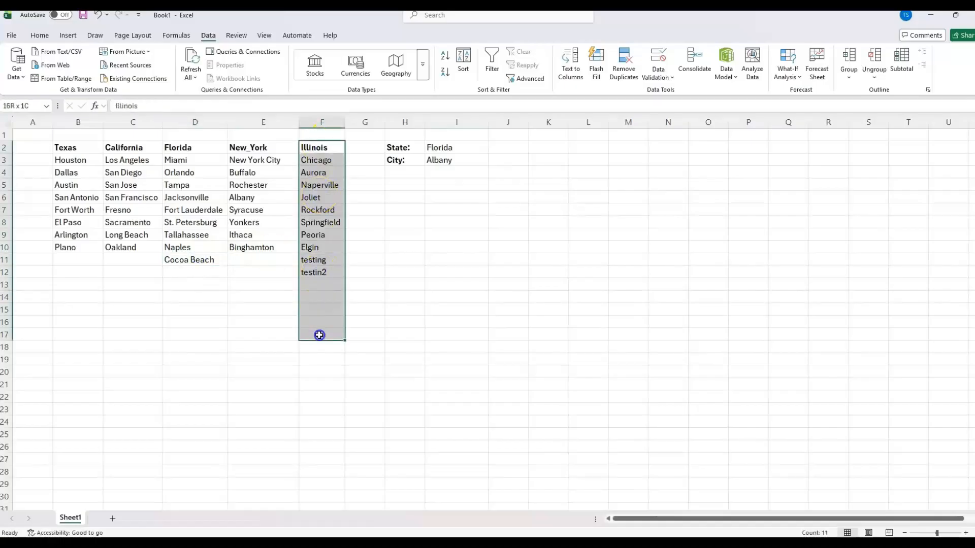
left_click(322, 145)
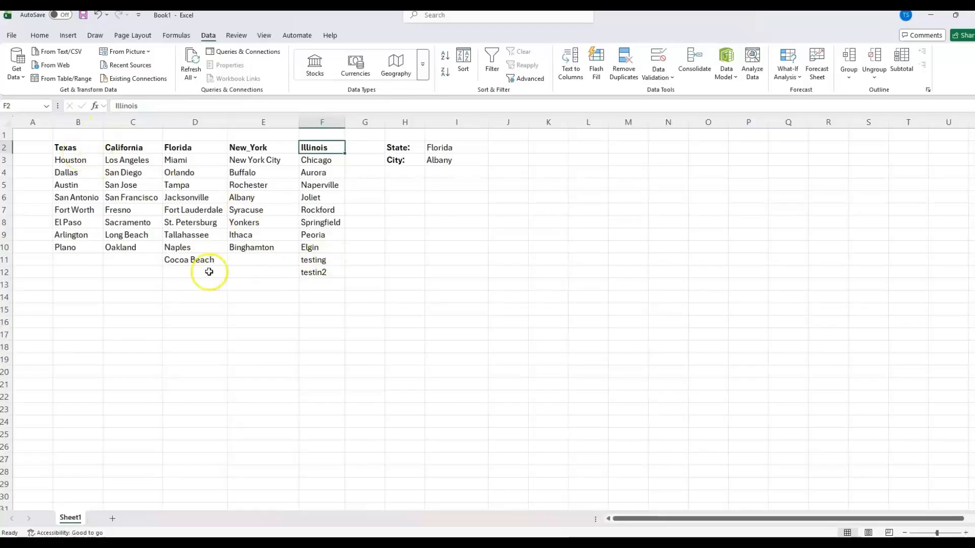
Step: Clear the extra test entries in rows 11 and 12, from the California column across to the Illinois column
left_click(139, 264)
left_click_drag(140, 263, 325, 275)
key("Delete")
left_click(252, 307)
left_click(401, 161)
left_click(457, 166)
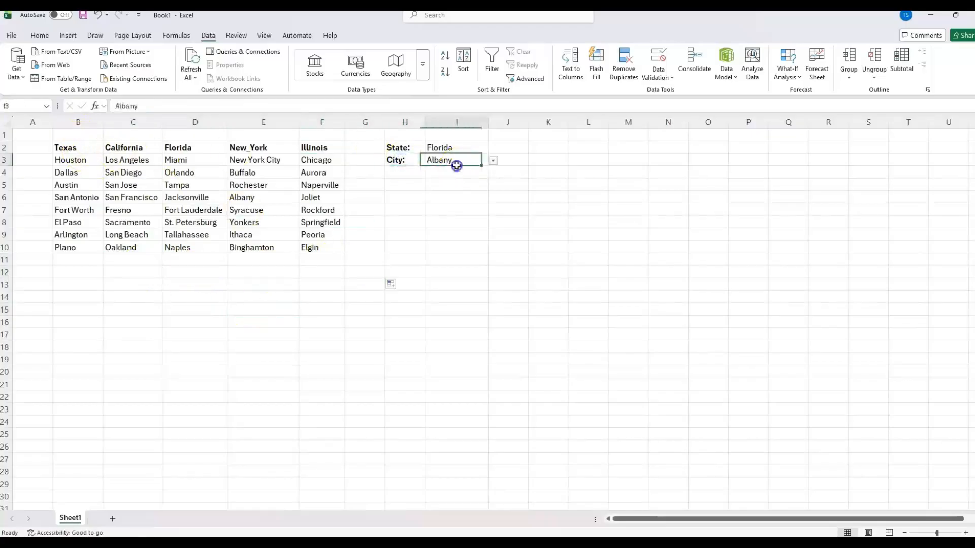
Step: Convert the state and city range B2:F10 into a table that has headers
left_click_drag(83, 146, 318, 242)
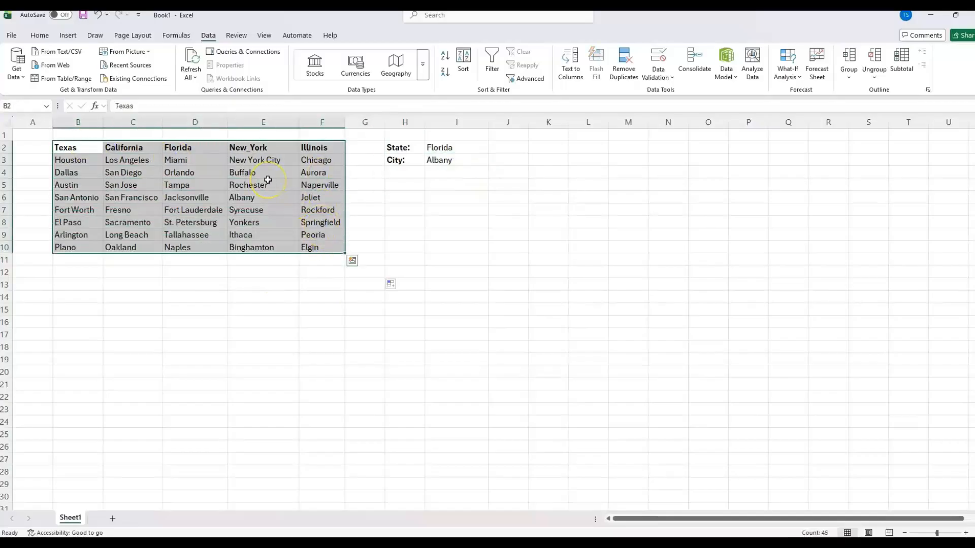
key("ctrl+t")
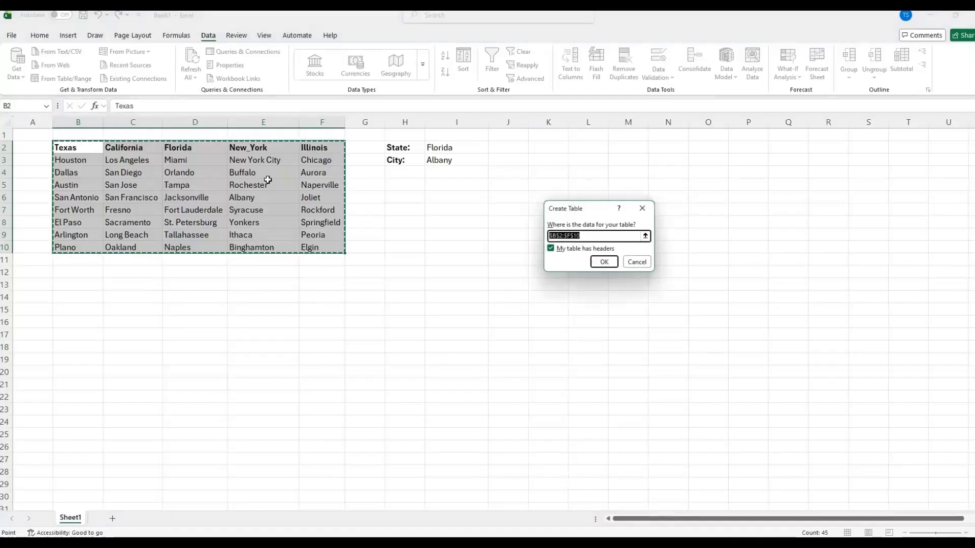
left_click_drag(547, 196, 367, 192)
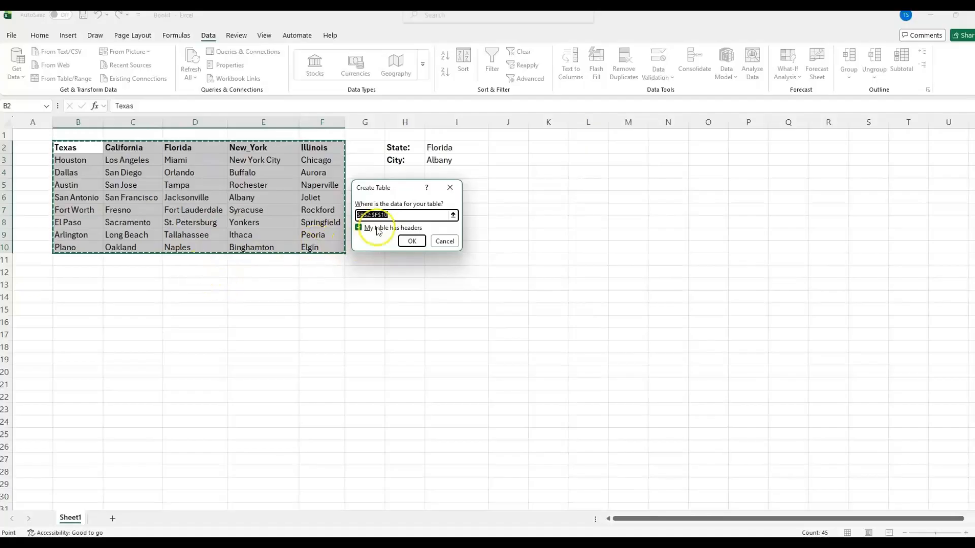
left_click(415, 243)
Step: Enter Cocoa Beach in D11 below the Florida cities and check the options in the City dropdown in I3
left_click(216, 260)
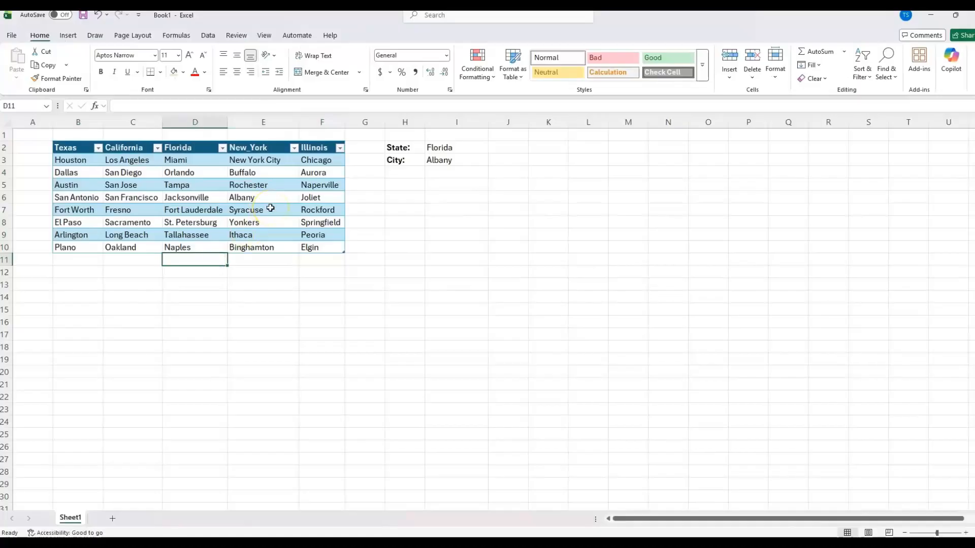
type("Cocoa B")
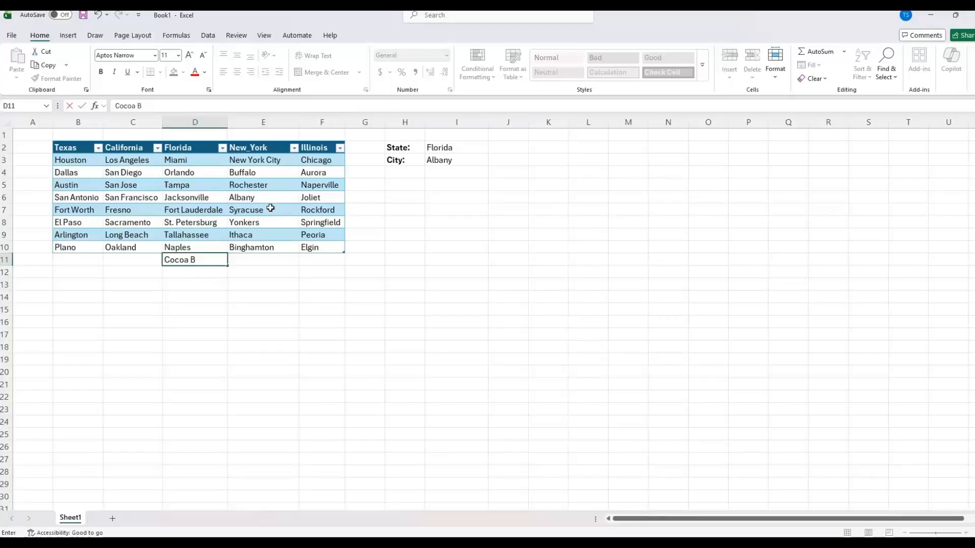
key("Return")
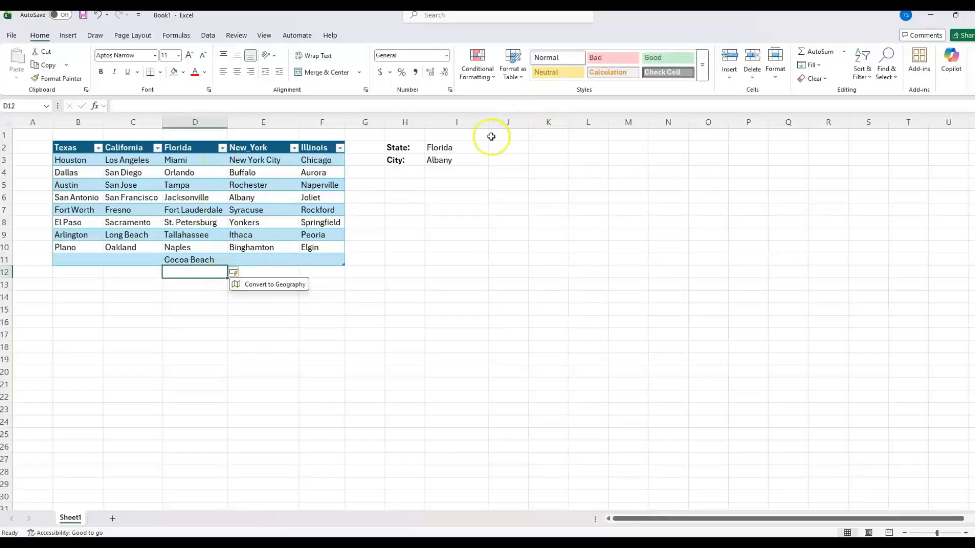
left_click(448, 162)
left_click(492, 160)
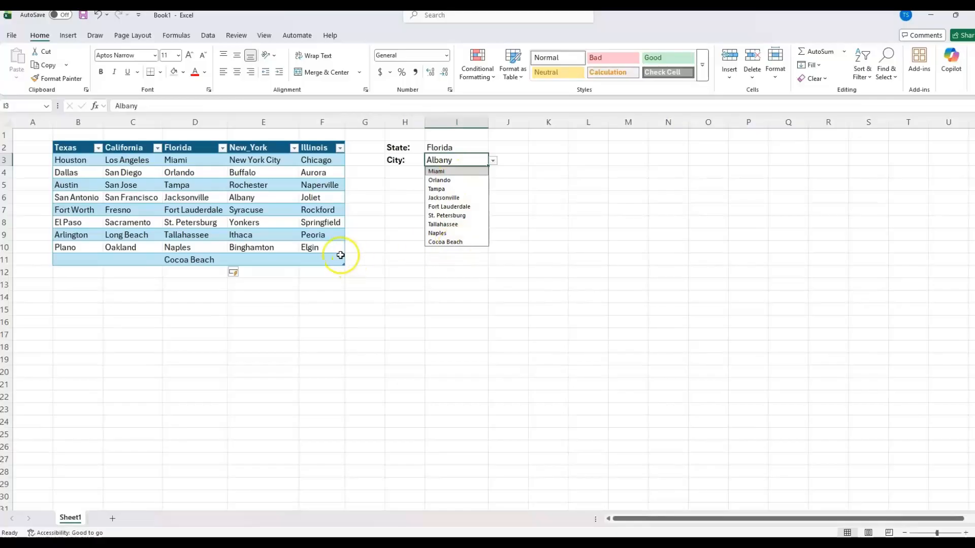
Step: Enter test 2 in C11, directly below the last California city
left_click(290, 261)
left_click(323, 261)
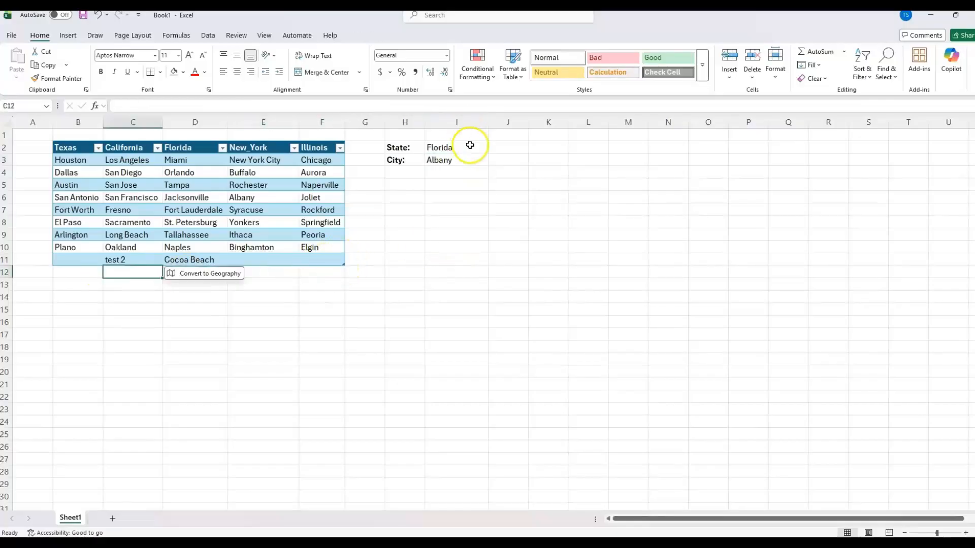
Step: Choose California from the State dropdown in I2 and test 2 from the City dropdown in I3
left_click(471, 148)
left_click(491, 149)
left_click(461, 167)
left_click(484, 158)
left_click(492, 160)
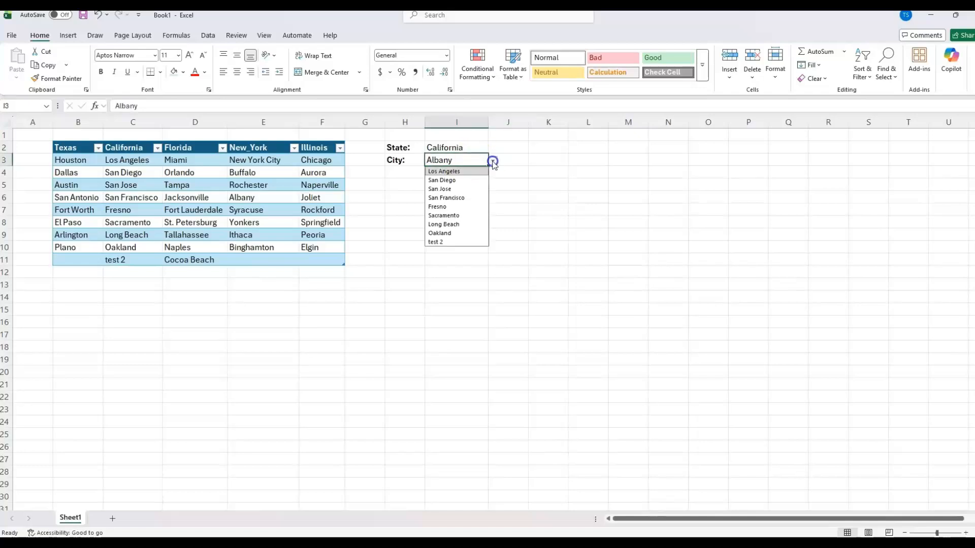
left_click(449, 244)
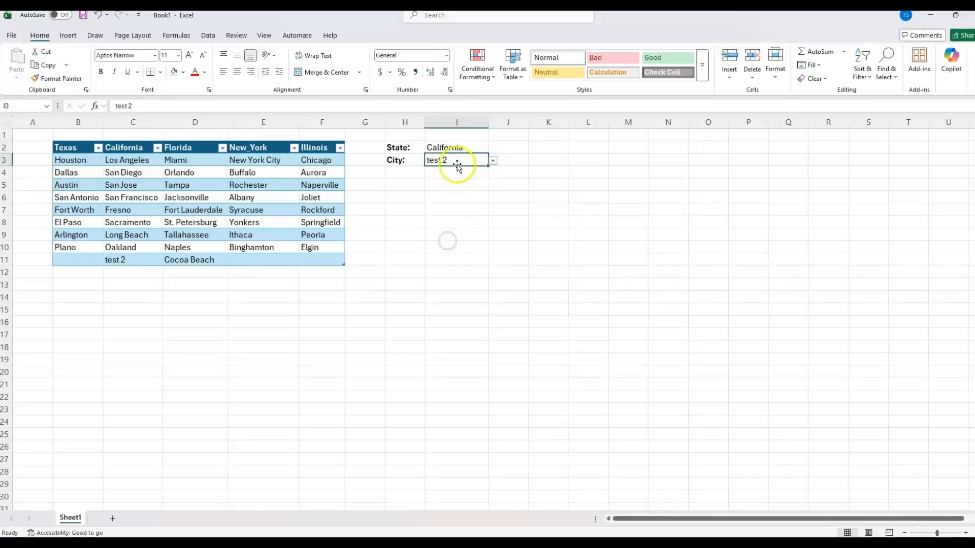
Step: Change the City selection in I3 to San Jose
left_click(493, 161)
left_click(459, 189)
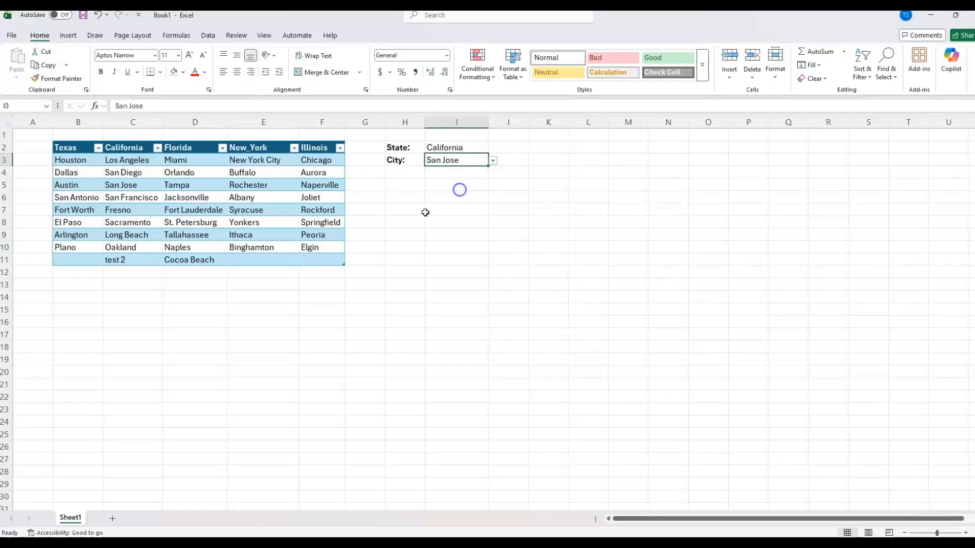
left_click(423, 285)
left_click(247, 251)
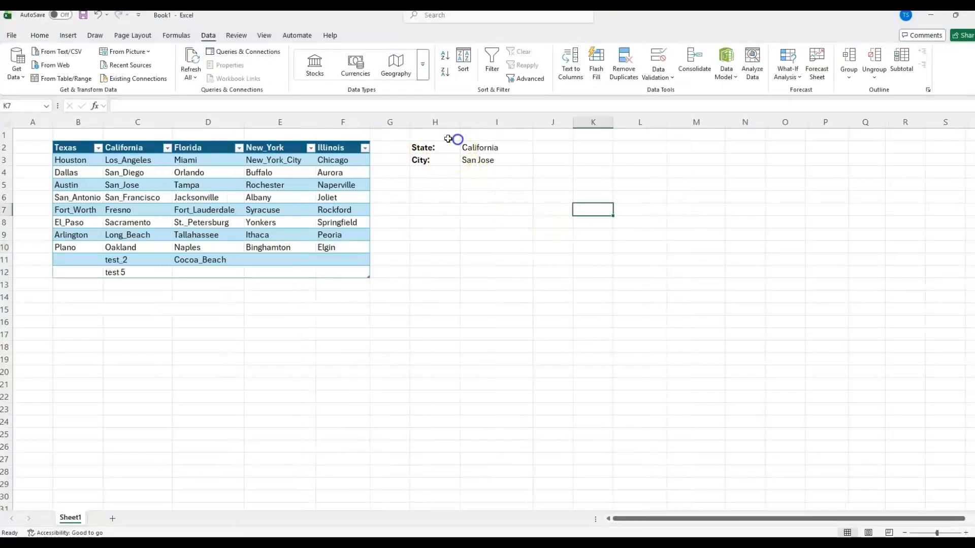
Step: Enter the label Geo Zone: in H1 above the State label and select the cell beside it, I1
left_click(433, 136)
type("G")
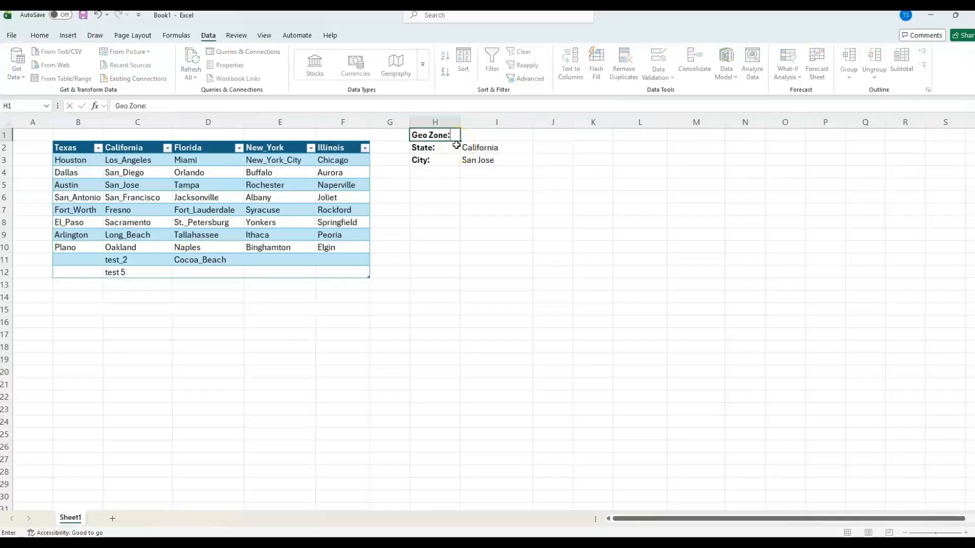
type("eo Zone:")
key("Return")
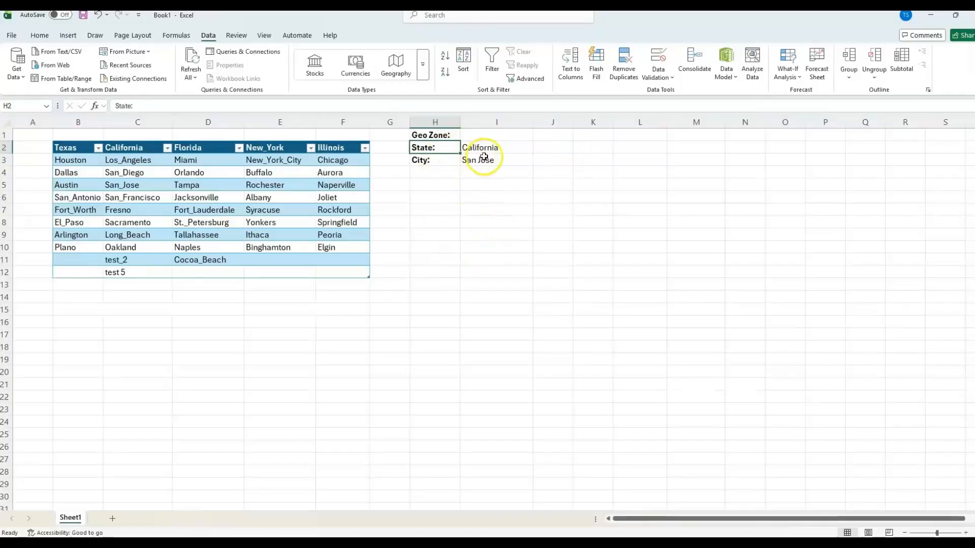
left_click(481, 147)
left_click(491, 134)
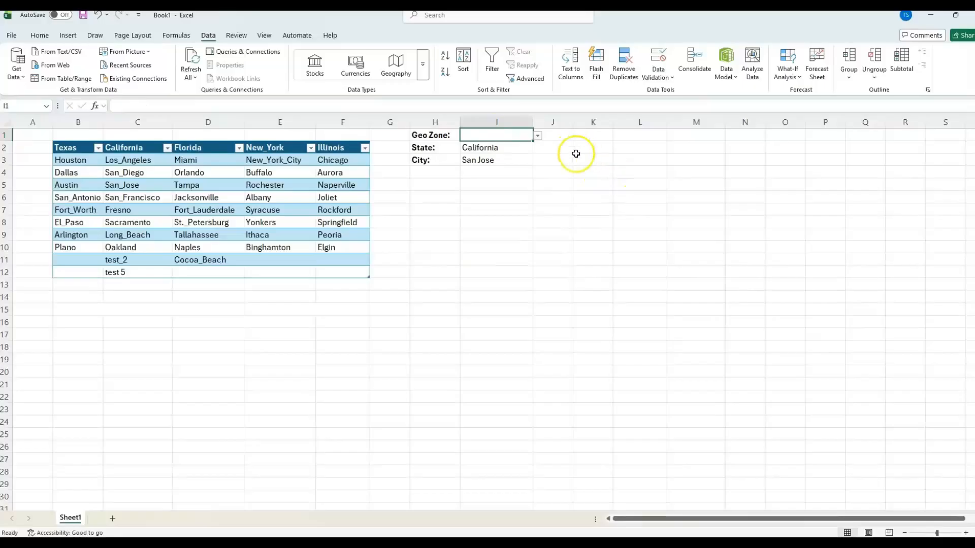
Step: Widen column K slightly and enter the headings GeoOne in L1 and GeoTwo in M1
left_click_drag(613, 122, 623, 122)
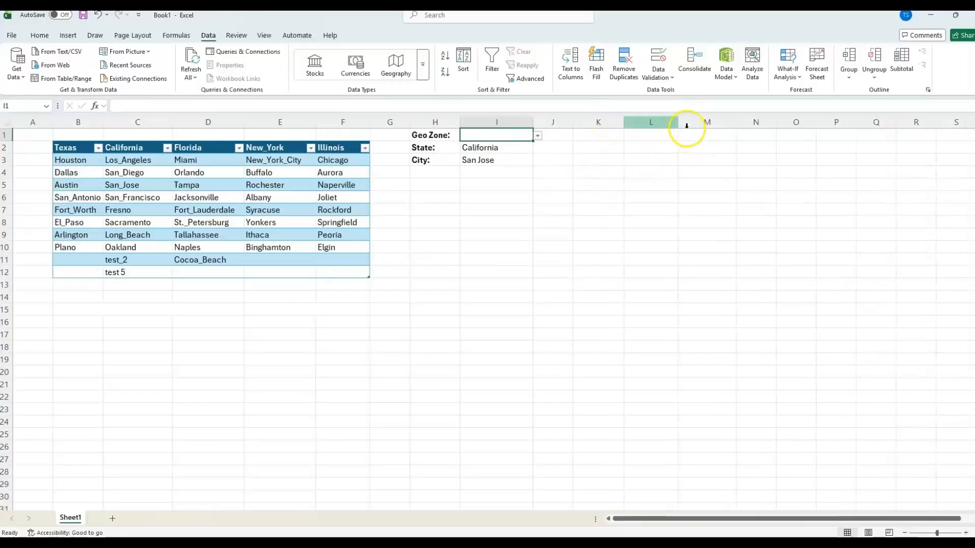
left_click(650, 138)
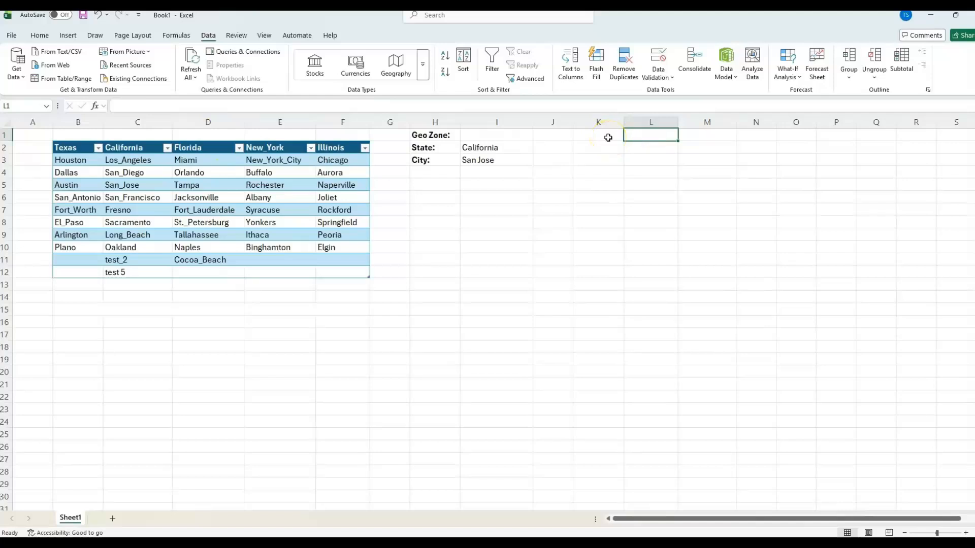
type("GeoOne")
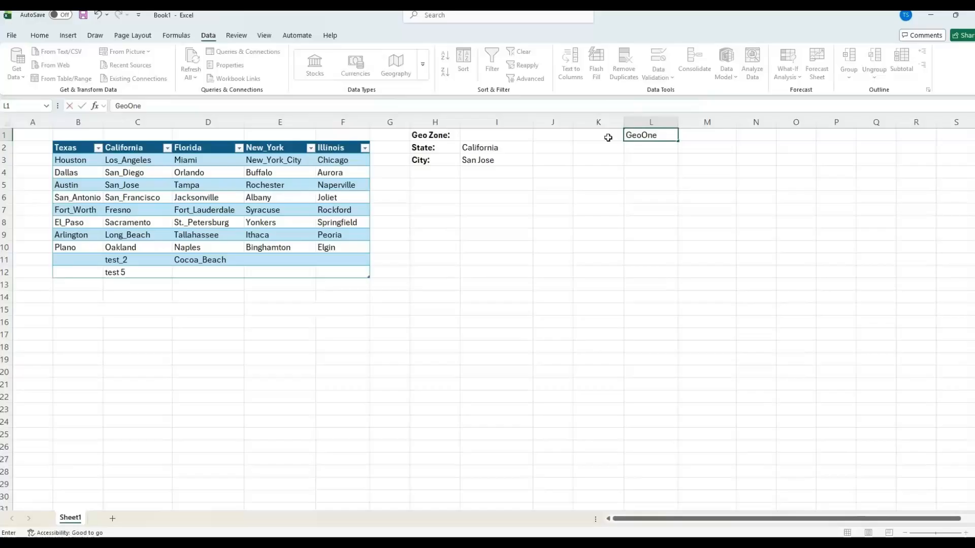
key("Tab")
type("Geo")
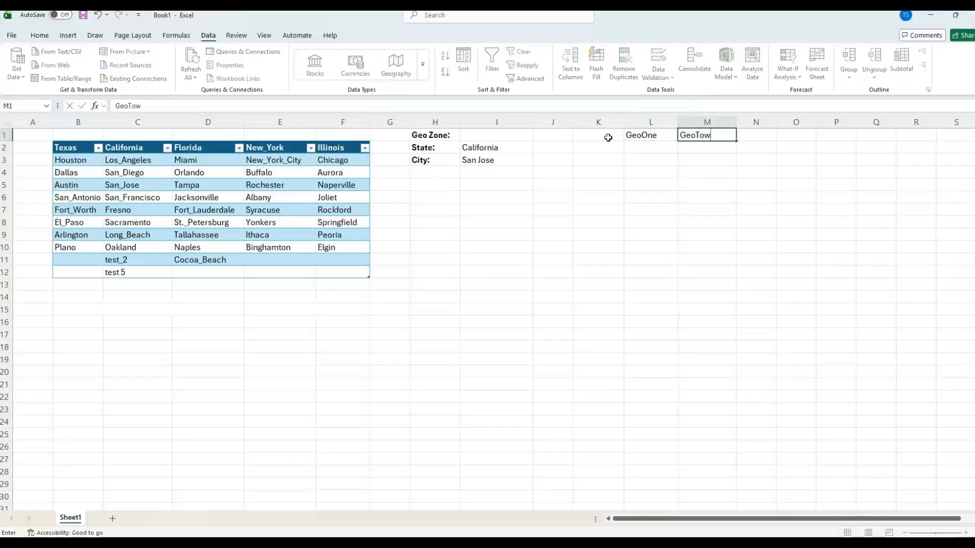
key("Return")
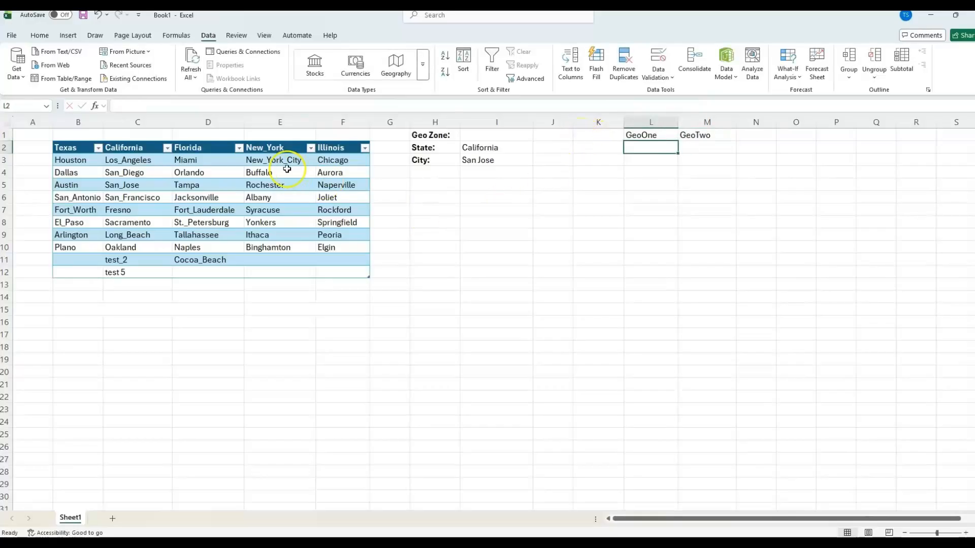
Step: Fill L2, L3 and L4 below GeoOne with references to the table headers Texas, Florida and Illinois
left_click(650, 150)
type("=")
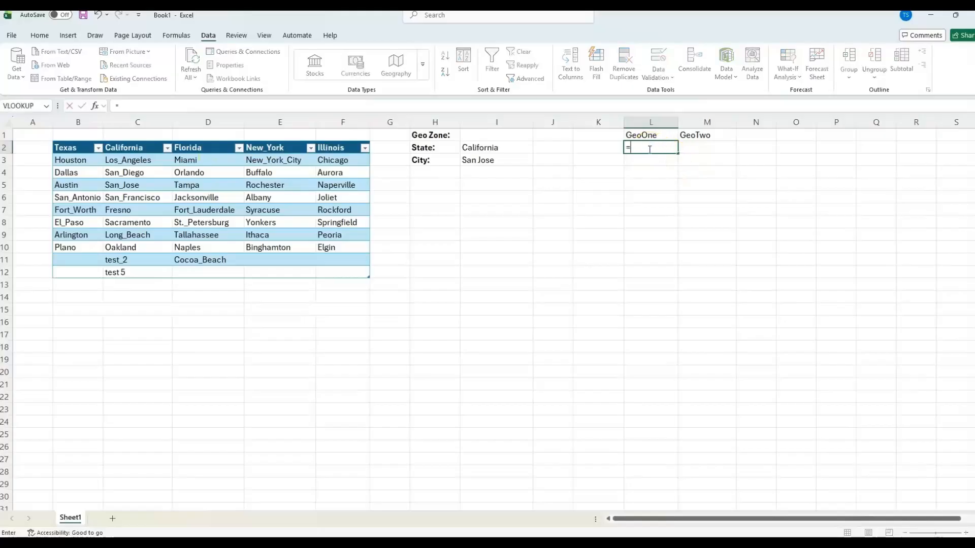
left_click(80, 144)
left_click(82, 145)
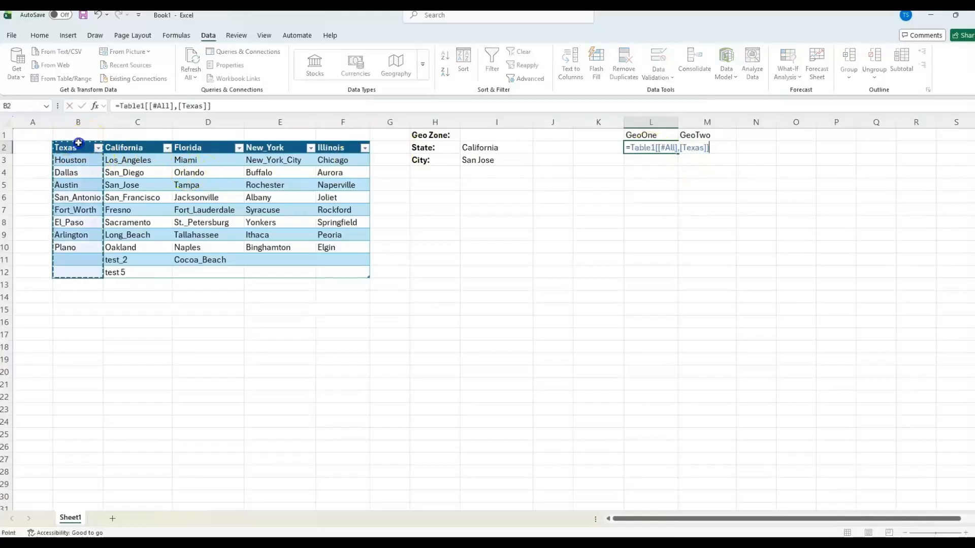
left_click(84, 147)
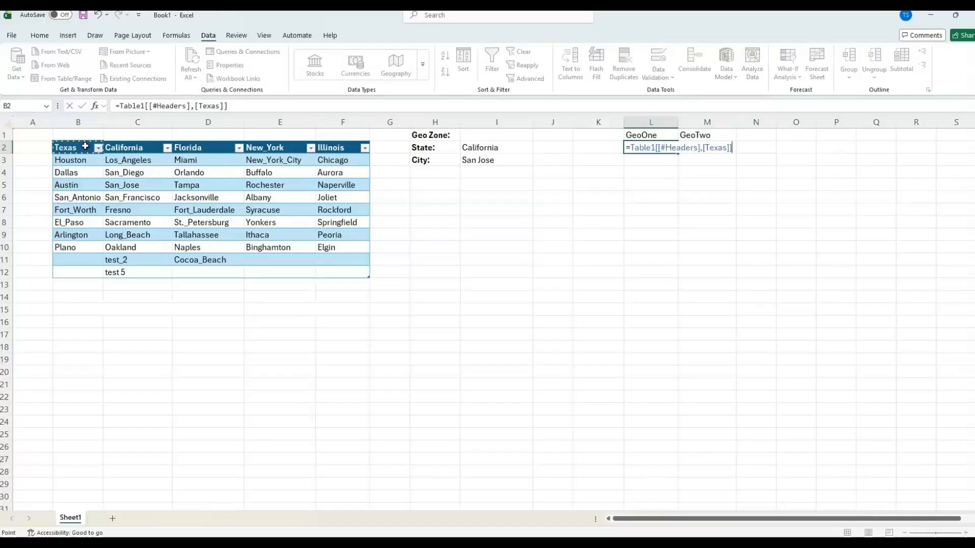
key("Return")
type("=")
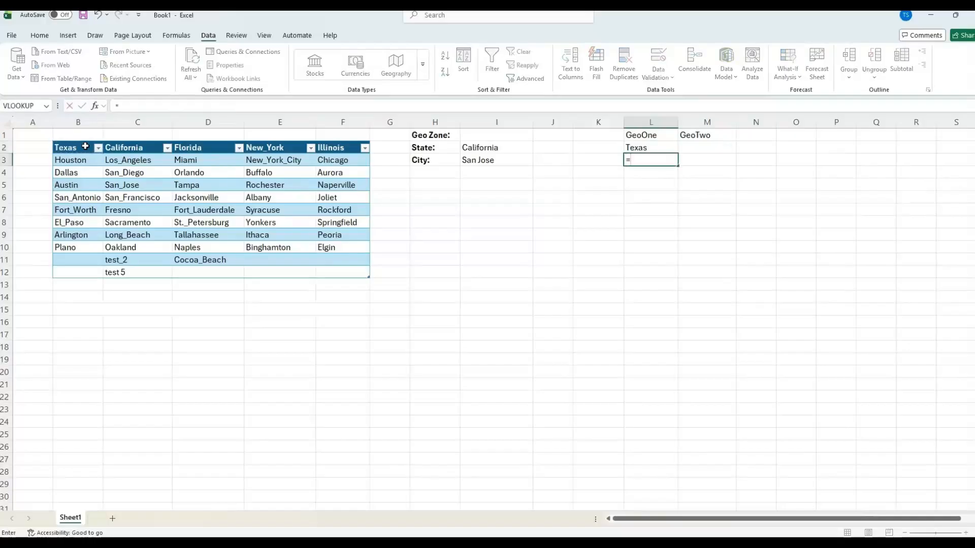
left_click(189, 147)
key("Return")
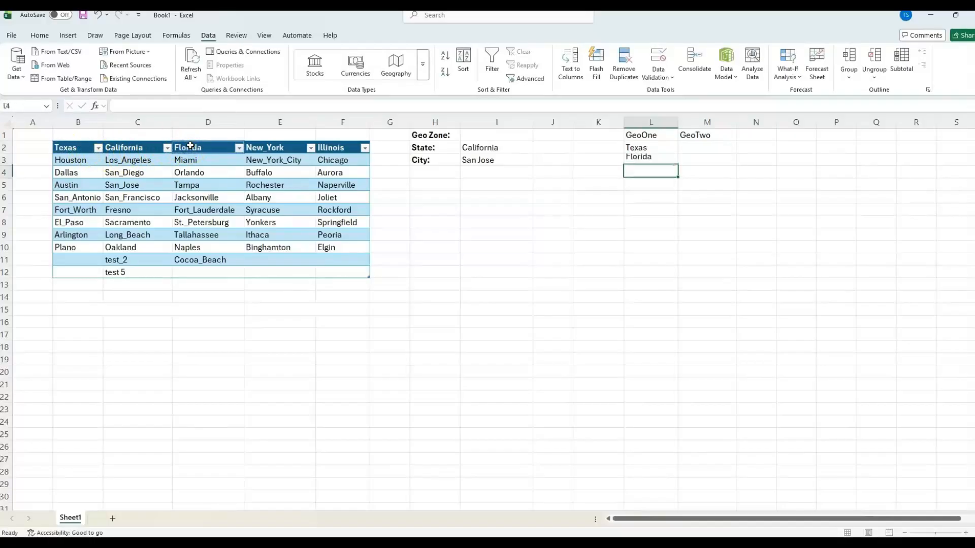
type("=")
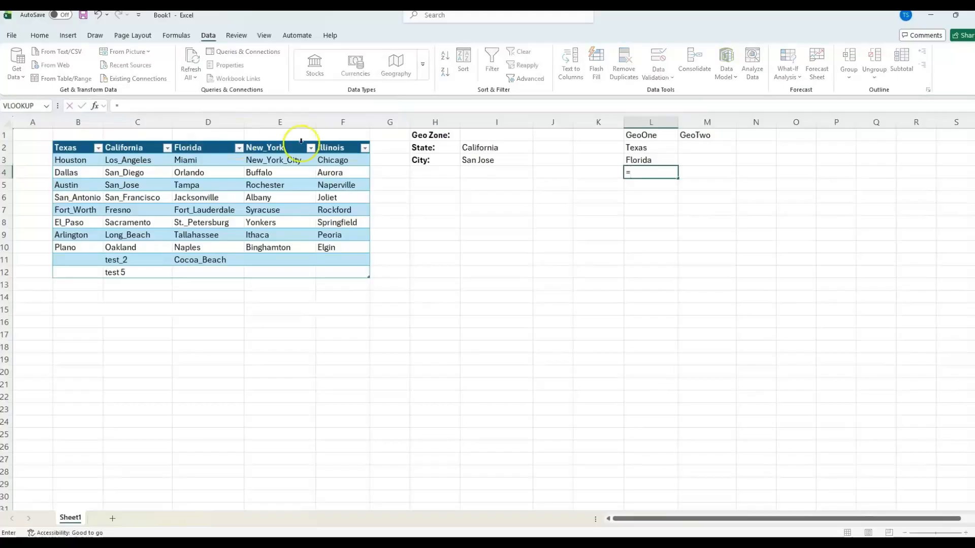
left_click(337, 147)
key("Return")
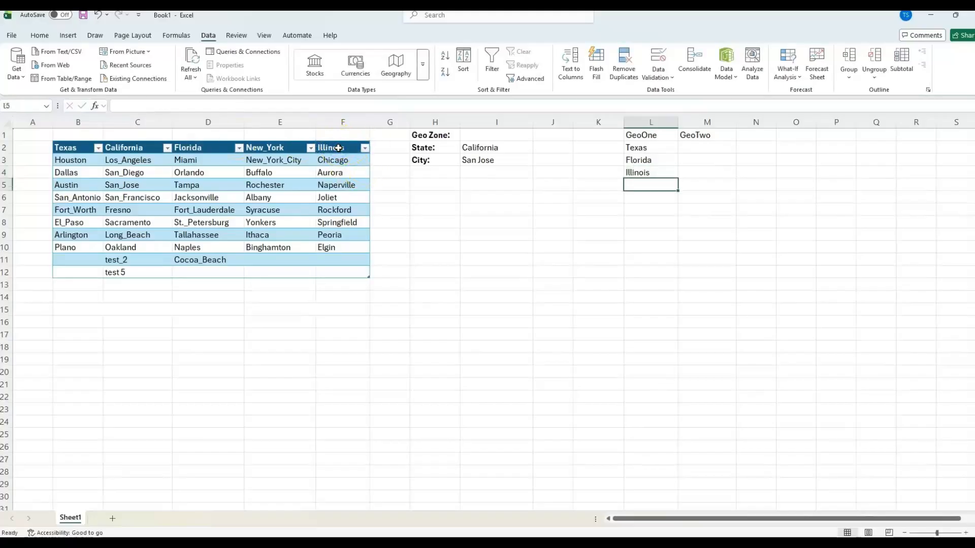
Step: Fill M2 and M3 below GeoTwo with references to the table headers California and New_York
left_click(691, 147)
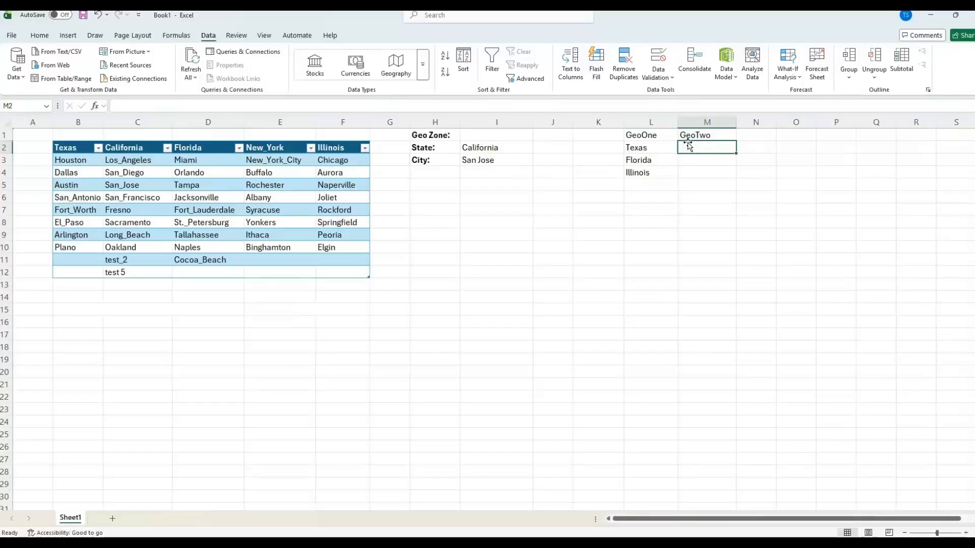
type("=")
left_click(160, 147)
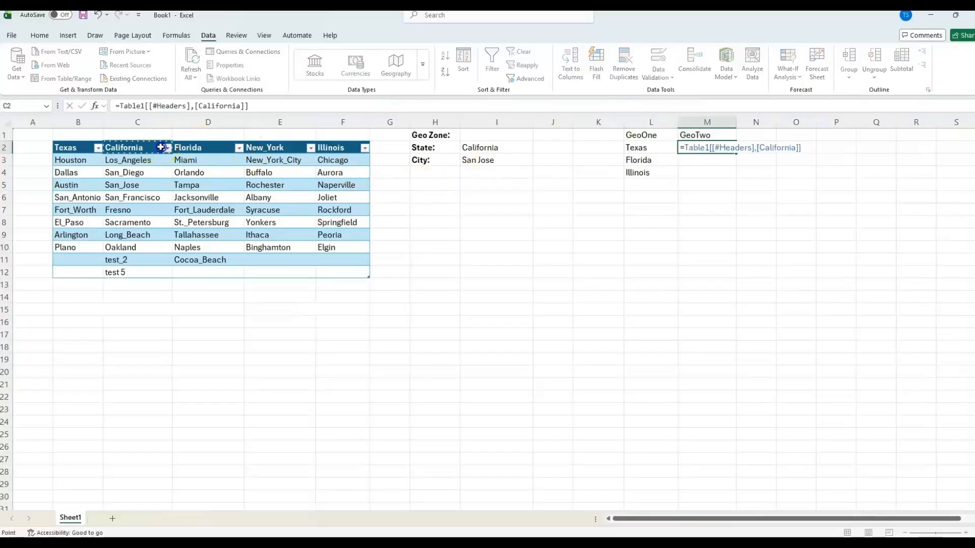
key("Return")
type("=")
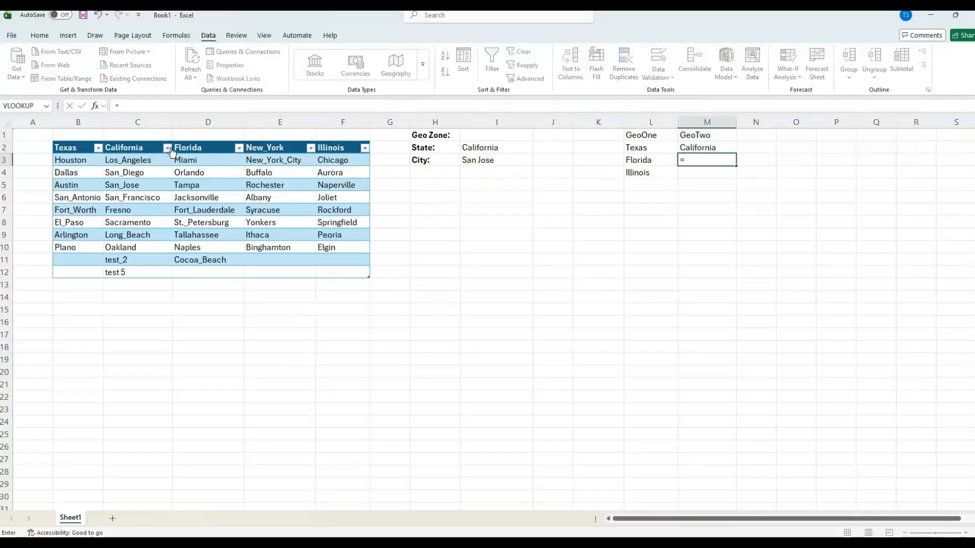
left_click(274, 151)
key("Return")
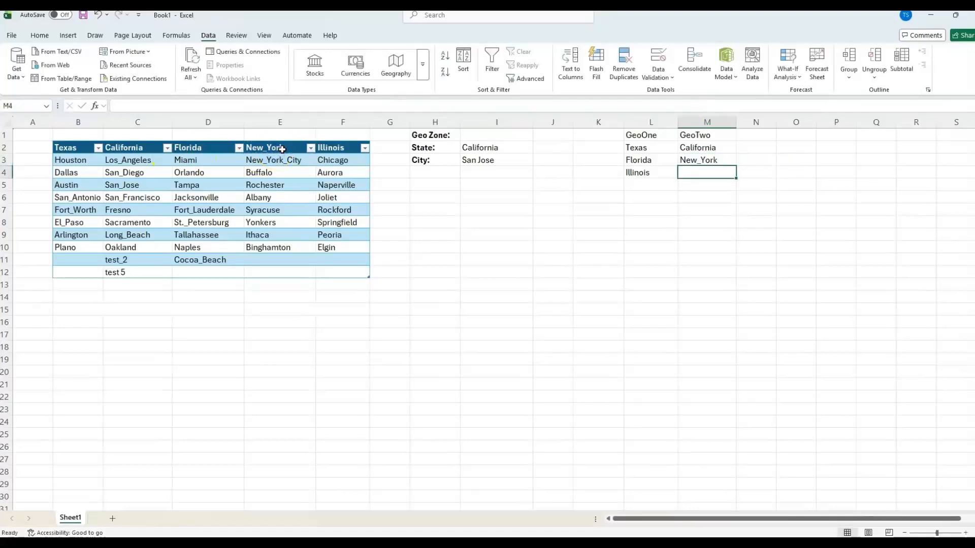
left_click_drag(649, 136, 650, 174)
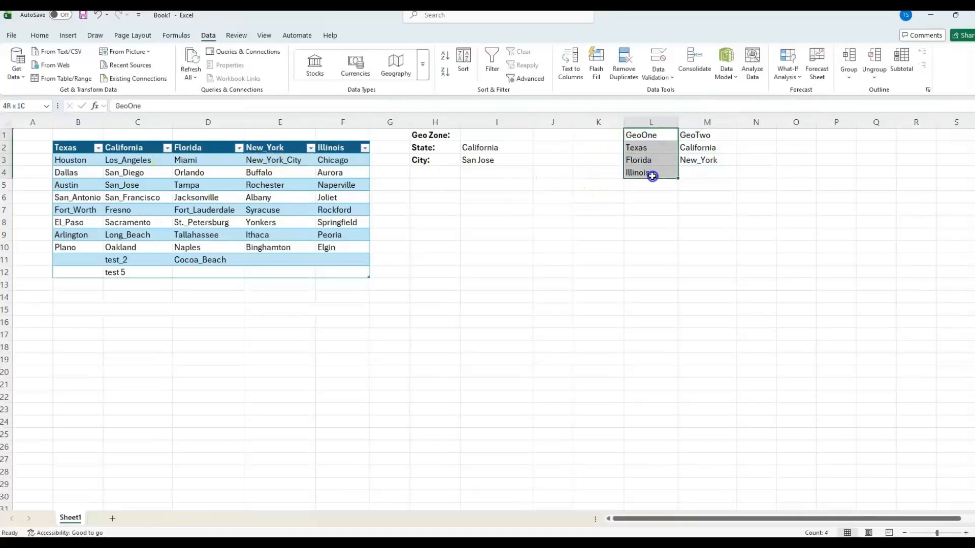
left_click(169, 36)
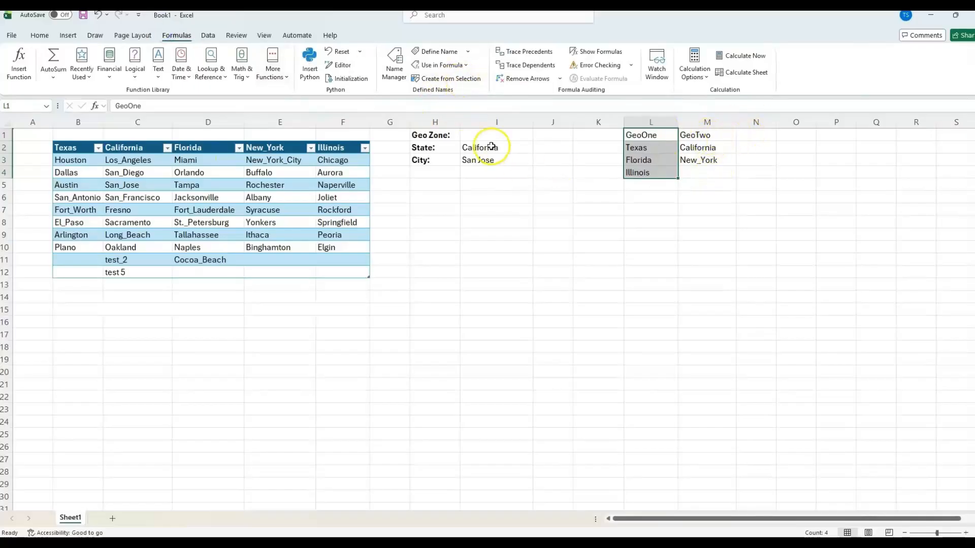
left_click(516, 195)
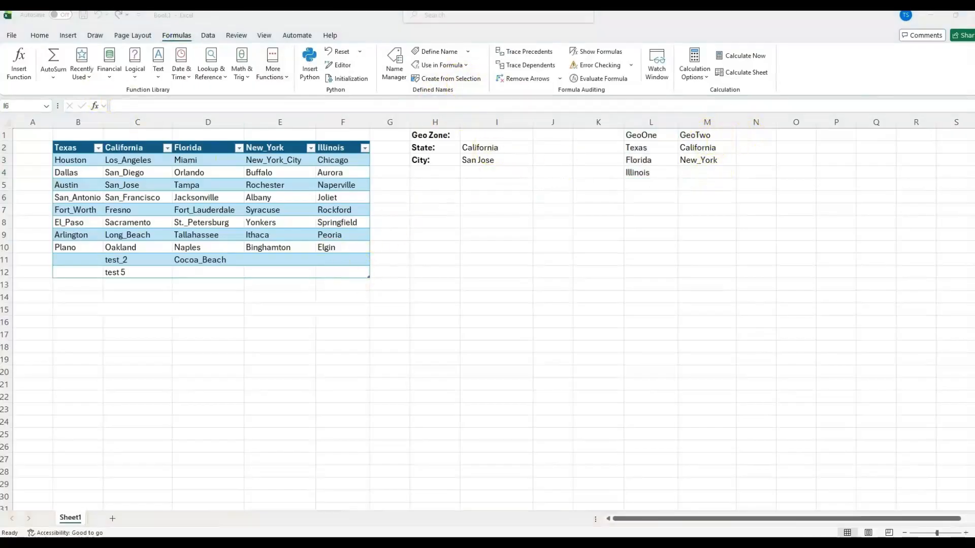
left_click(538, 235)
Step: Paste the copied geo zone block of states and cities with its headings in row 12 and widen columns J to M
left_click(599, 272)
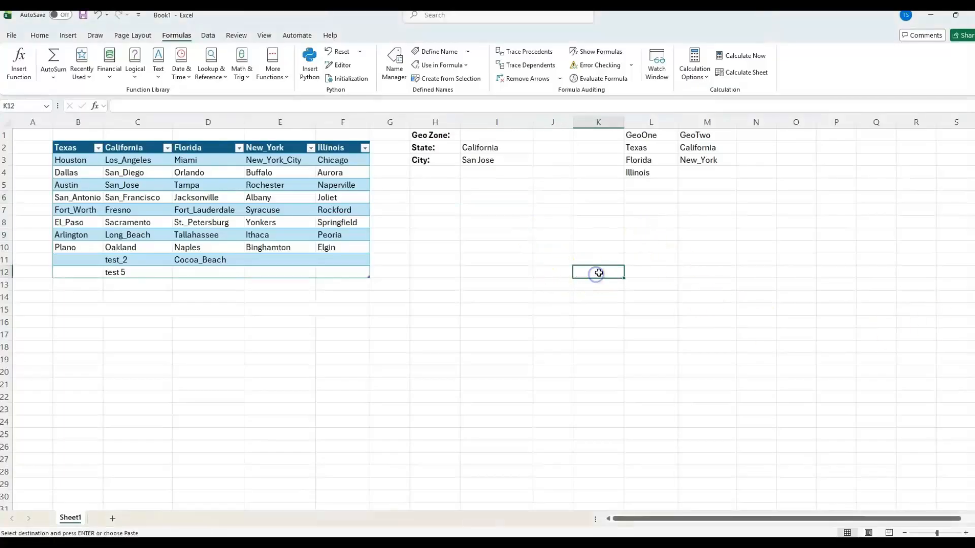
left_click(524, 270)
key("ctrl+v")
left_click_drag(429, 280, 713, 269)
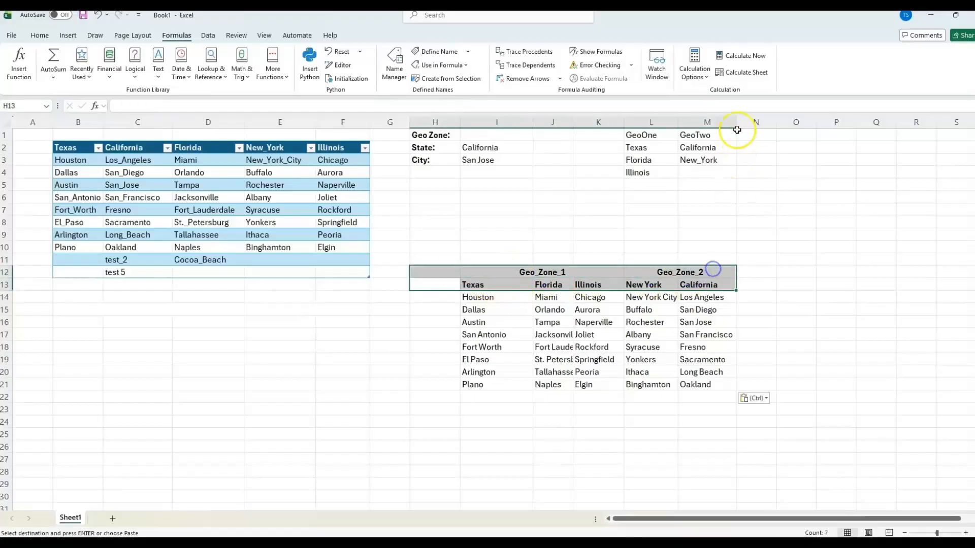
left_click_drag(736, 122, 751, 124)
left_click_drag(678, 123, 688, 124)
left_click_drag(624, 124, 581, 122)
Step: Try to copy the merged Geo_Zone_1 heading cell into H13 beside Texas and undo the paste
left_click_drag(447, 285, 597, 281)
left_click(435, 283)
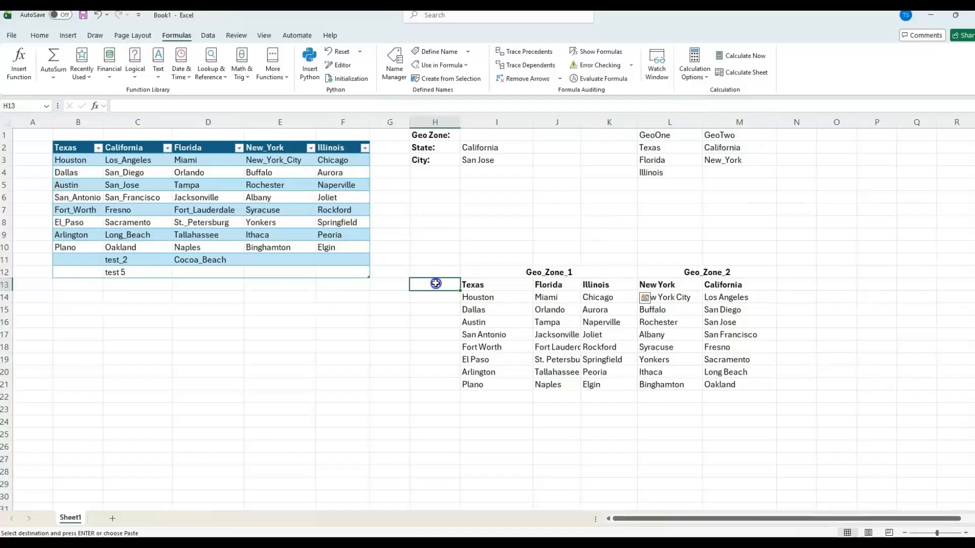
left_click(490, 285)
left_click(441, 284)
left_click(508, 286)
left_click(533, 272)
key("ctrl+c")
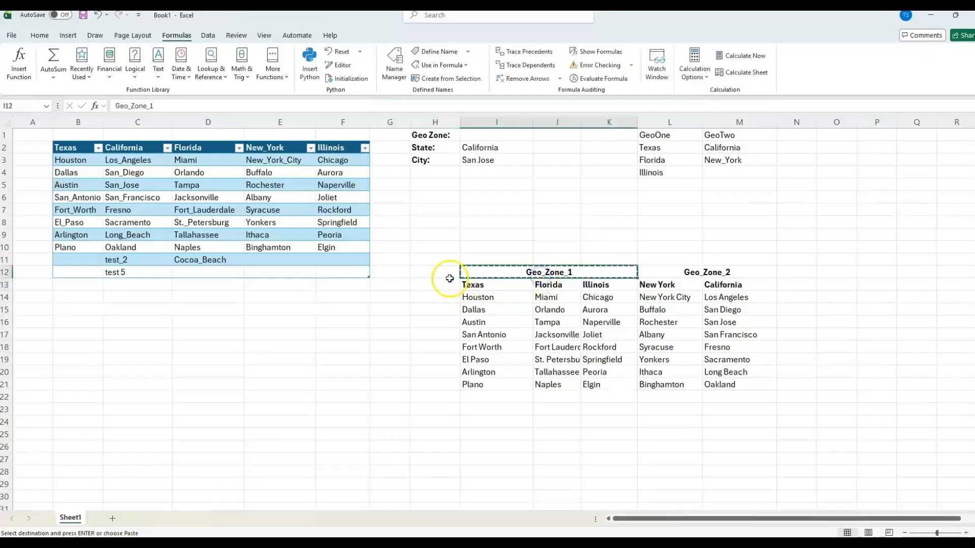
left_click(447, 284)
key("ctrl+v")
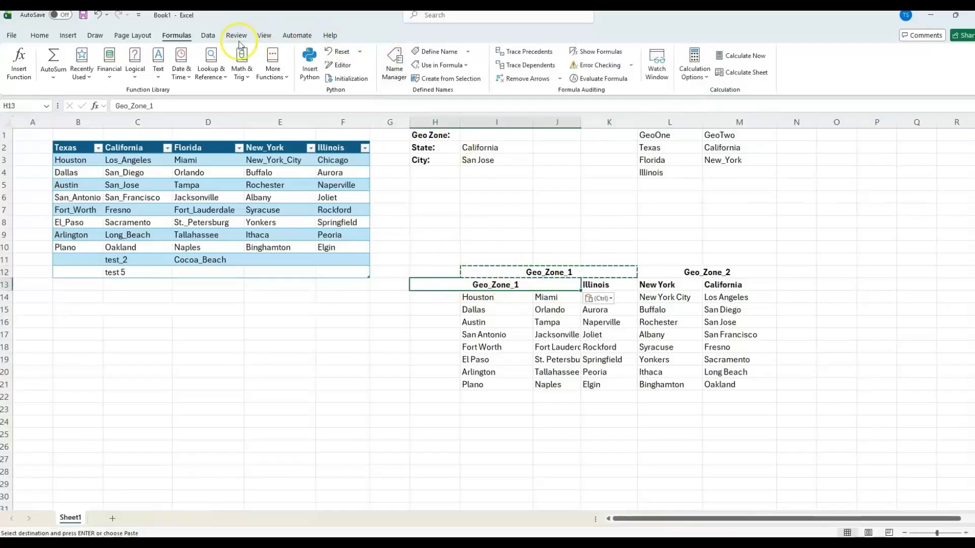
left_click(97, 15)
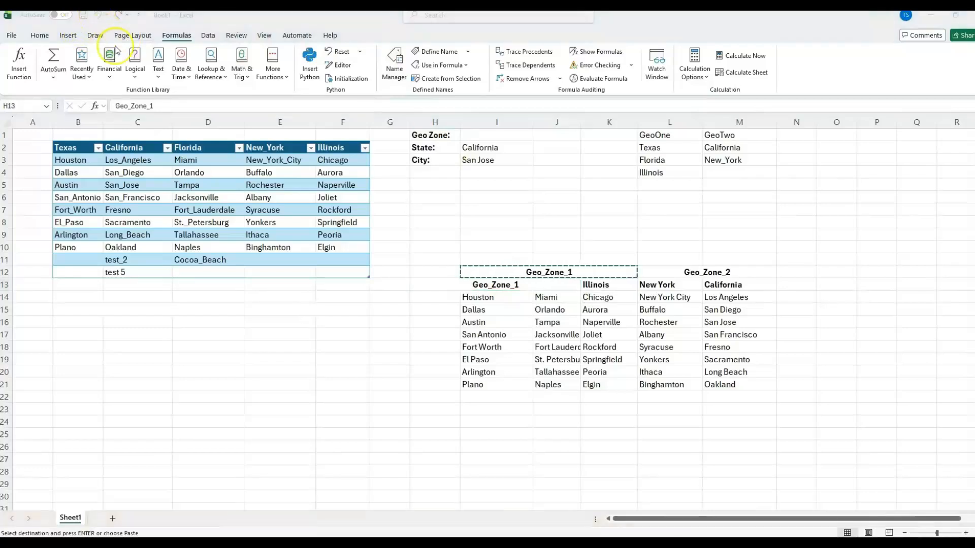
left_click(127, 213)
left_click(97, 16)
Step: Copy only the text Geo_Zone_1 from the merged heading into H13 and widen column H to fit it
double_click(492, 268)
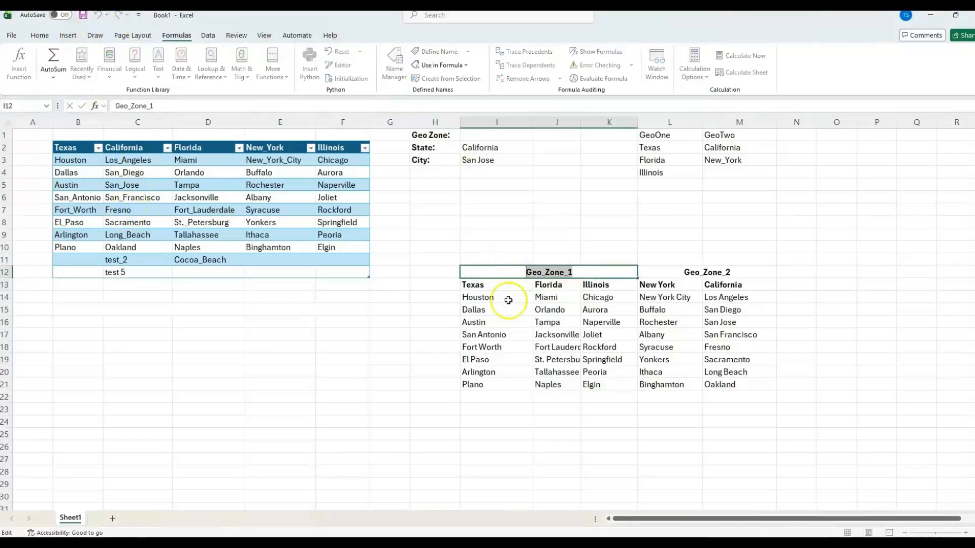
left_click(435, 274)
left_click(442, 283)
key("Return")
left_click_drag(460, 123, 470, 122)
Step: Create a named range from H13:K13 using the left column as the name and check it by selecting Geo_Zone_1
left_click(450, 285)
left_click_drag(622, 282, 423, 285)
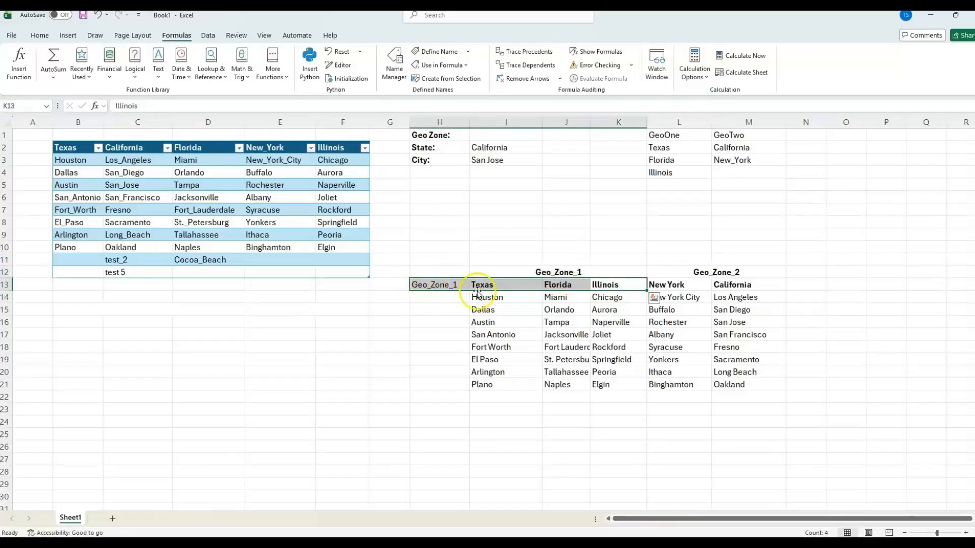
left_click(464, 80)
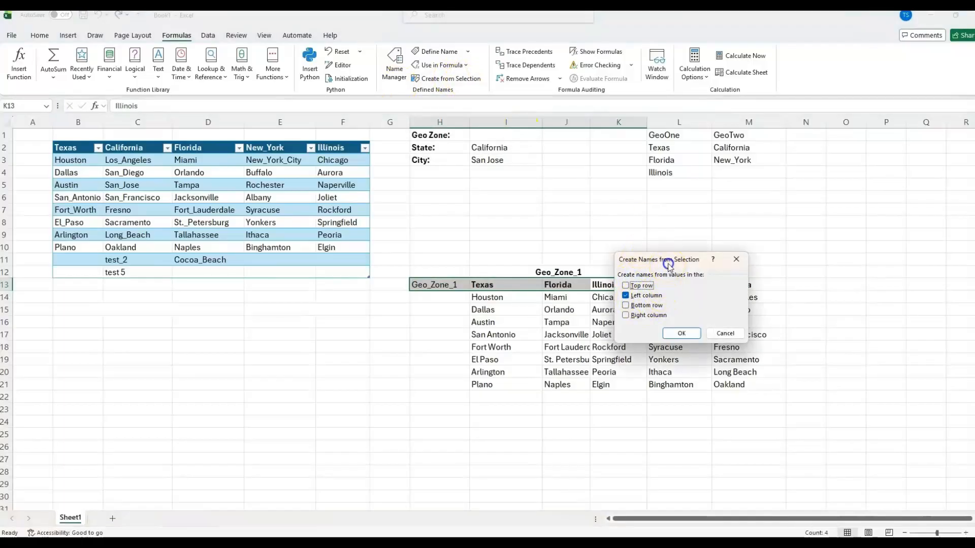
left_click_drag(668, 264, 691, 256)
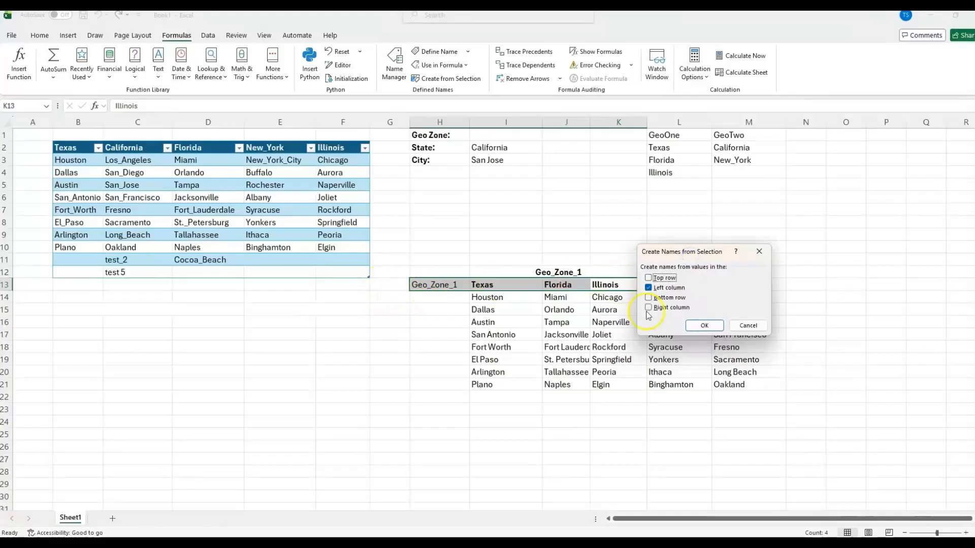
left_click(704, 327)
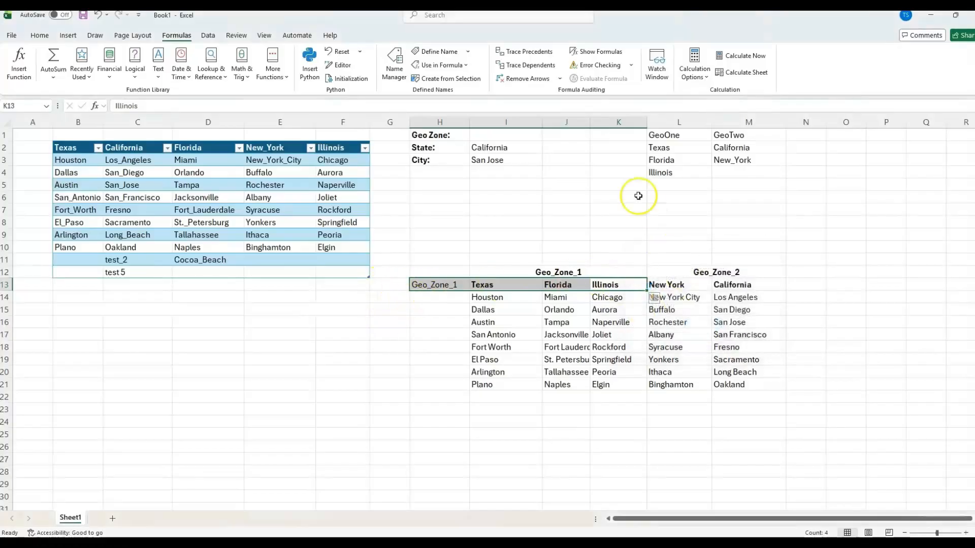
left_click(475, 234)
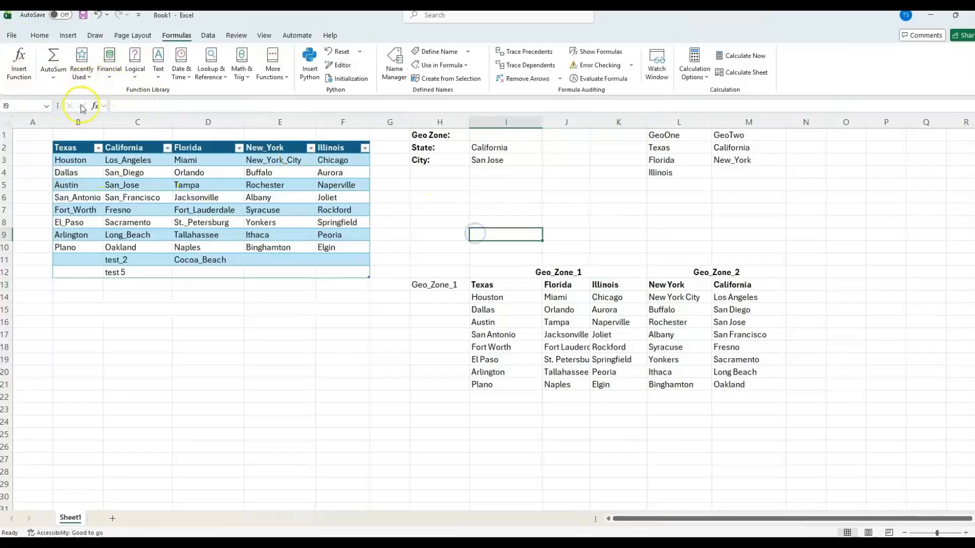
left_click(47, 107)
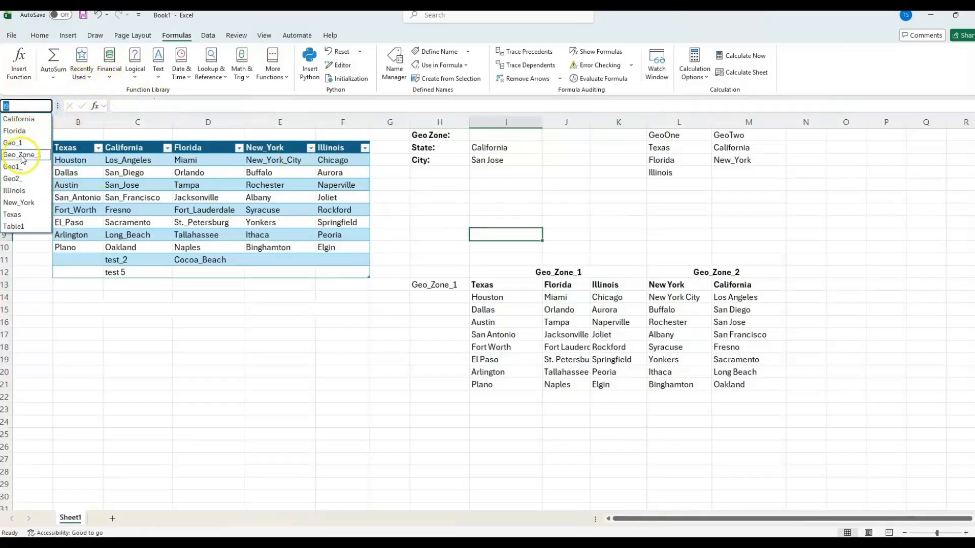
left_click(39, 156)
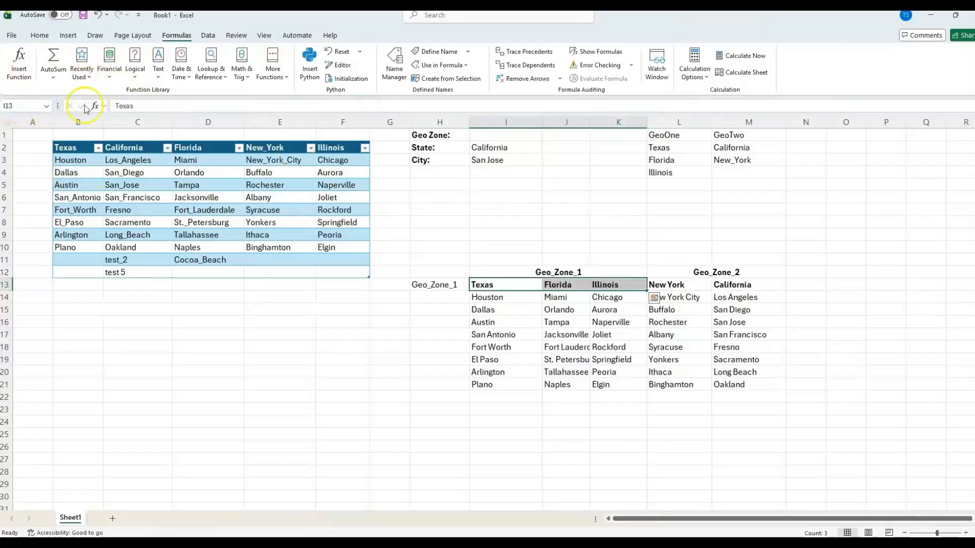
Step: Copy the text Geo_Zone_2 from the merged heading into N13 beside California
left_click(780, 285)
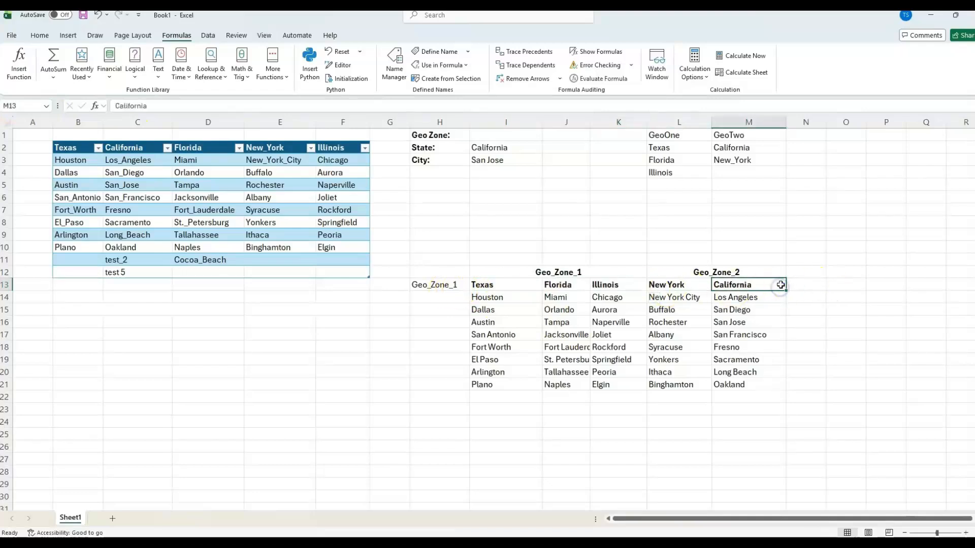
left_click(805, 284)
left_click(748, 270)
double_click(743, 277)
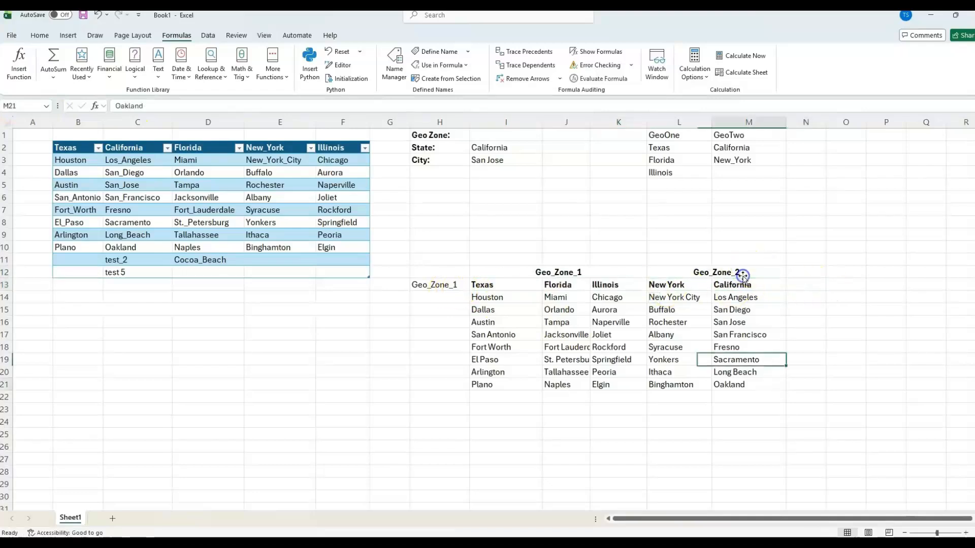
double_click(744, 272)
left_click_drag(744, 271, 642, 265)
key("ctrl+c")
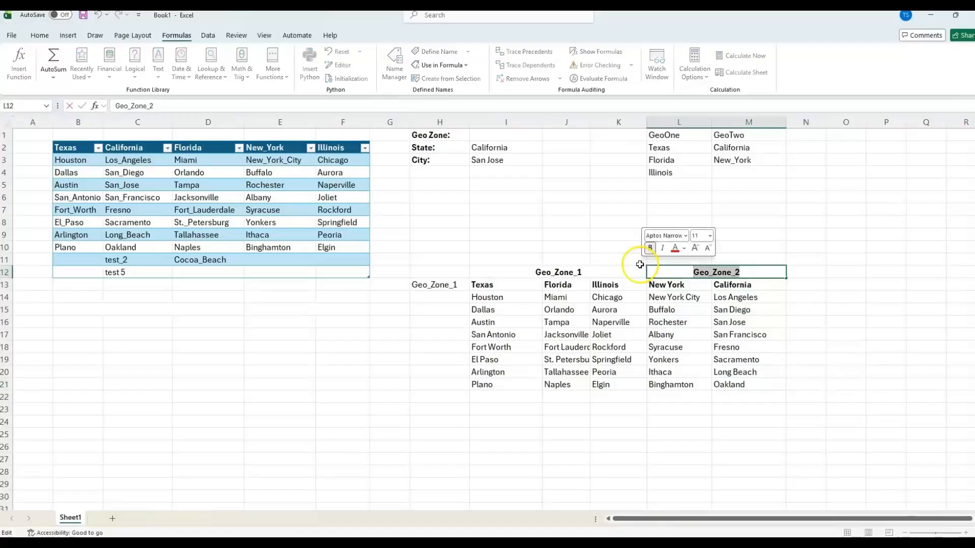
left_click(811, 285)
key("ctrl+v")
key("Return")
Step: Create a named range from L13:N13 using only the right column as the name and check it by selecting Geo_Zone_2
left_click_drag(681, 278, 802, 284)
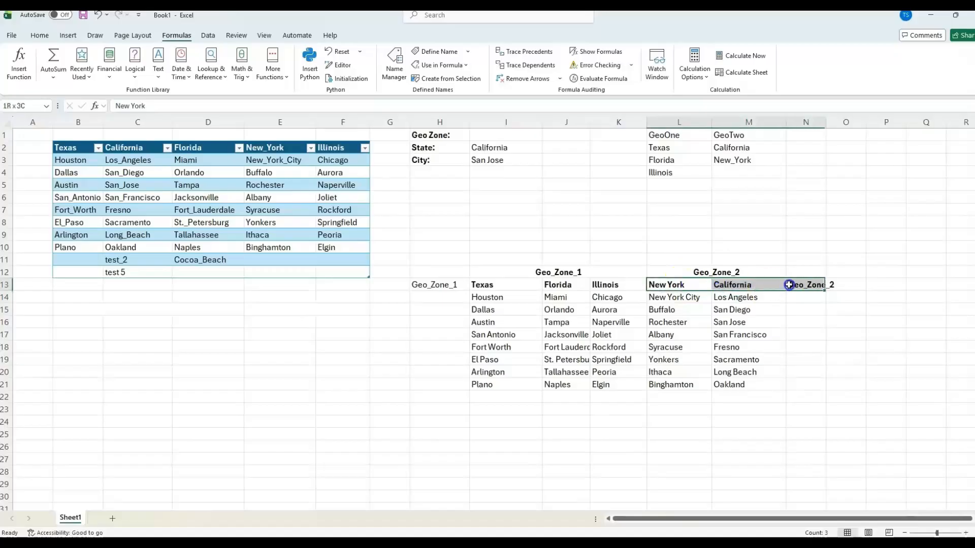
left_click(477, 78)
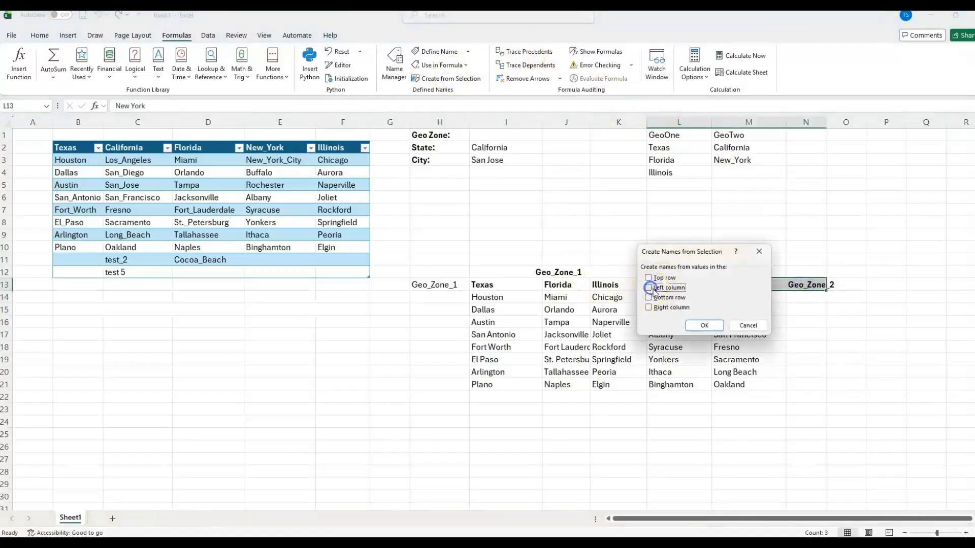
left_click(649, 307)
left_click_drag(704, 254, 516, 238)
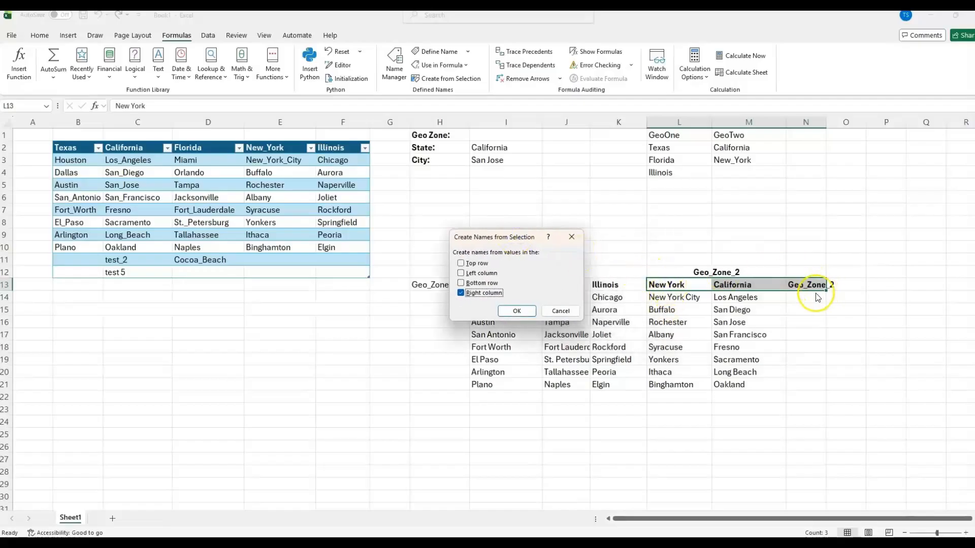
left_click(524, 314)
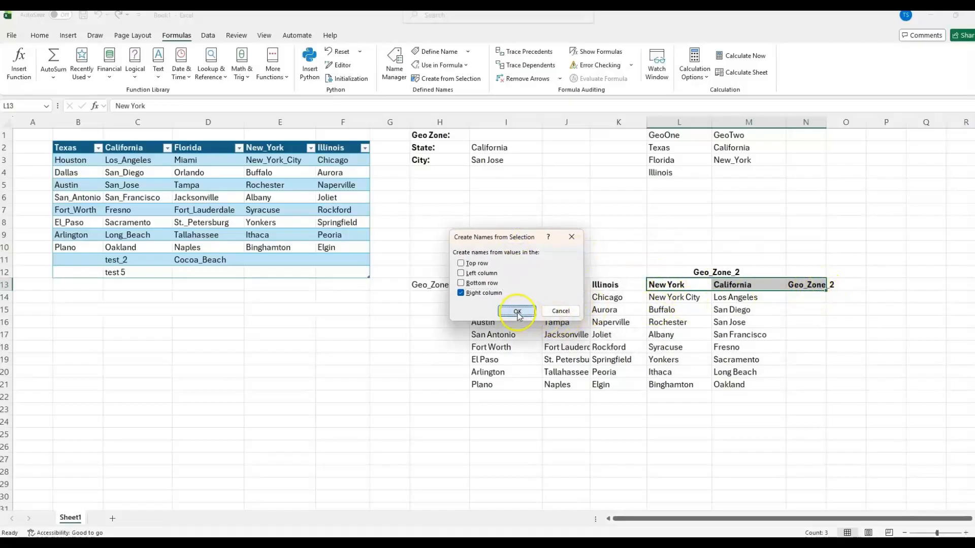
left_click(46, 106)
left_click(731, 245)
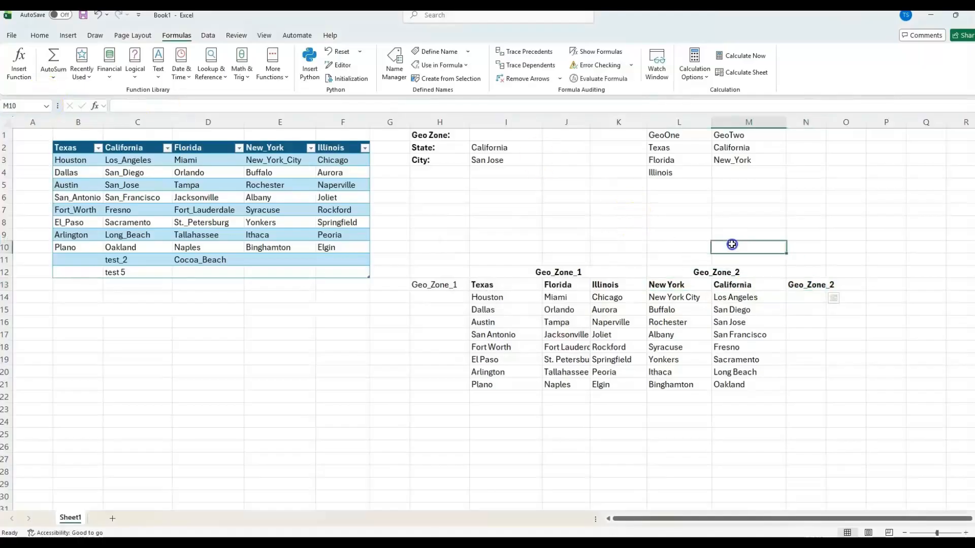
left_click(51, 105)
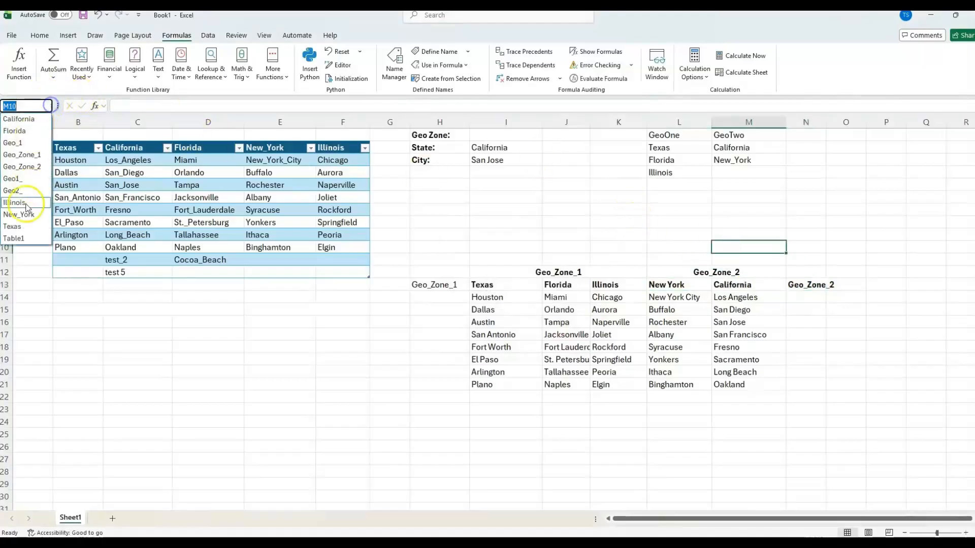
left_click(27, 167)
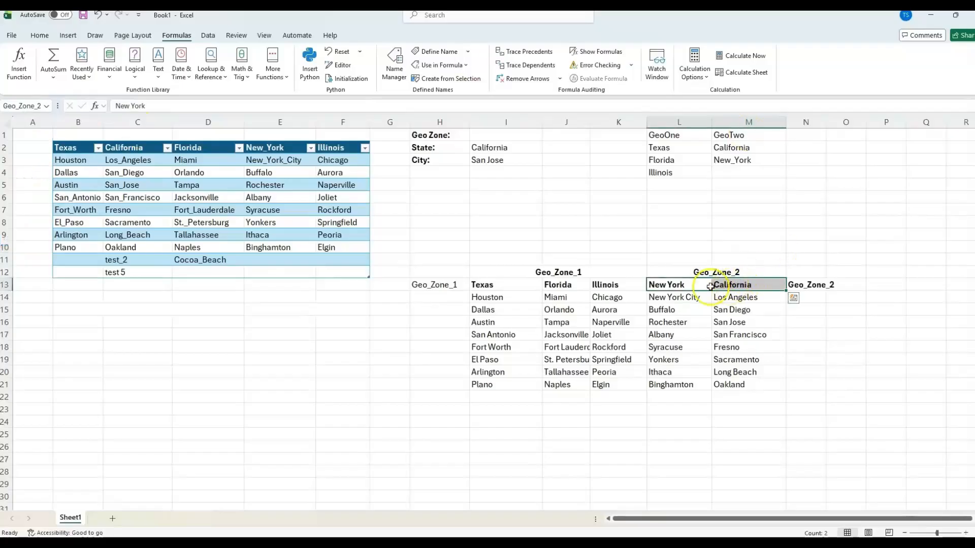
left_click(640, 222)
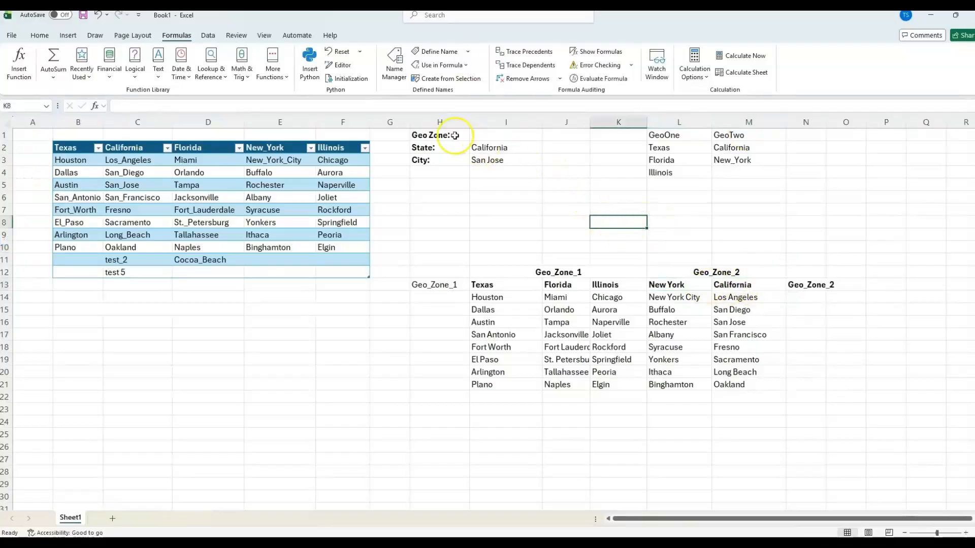
Step: Clear the existing data validation from the Geo Zone and State cells I1:I2
left_click(486, 135)
left_click(523, 153)
left_click_drag(524, 141, 524, 142)
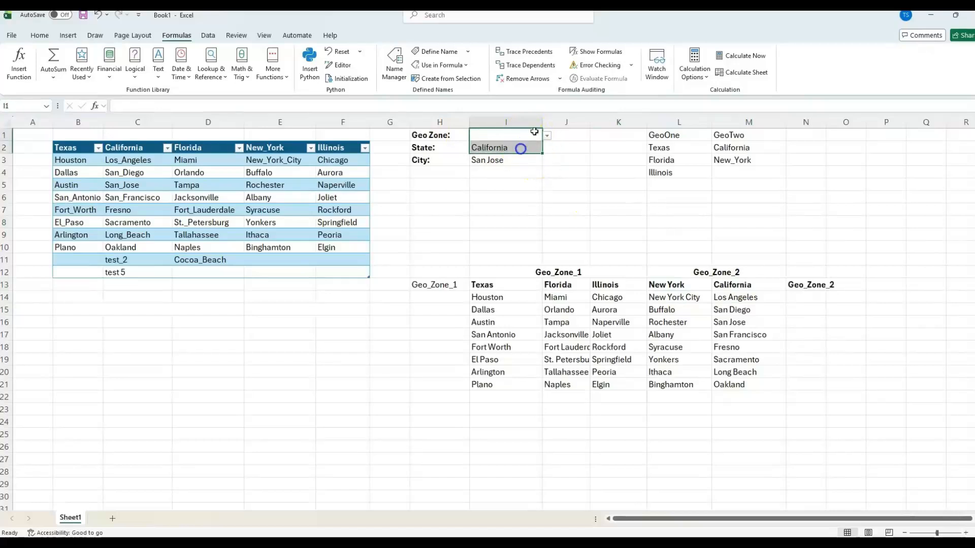
left_click(208, 35)
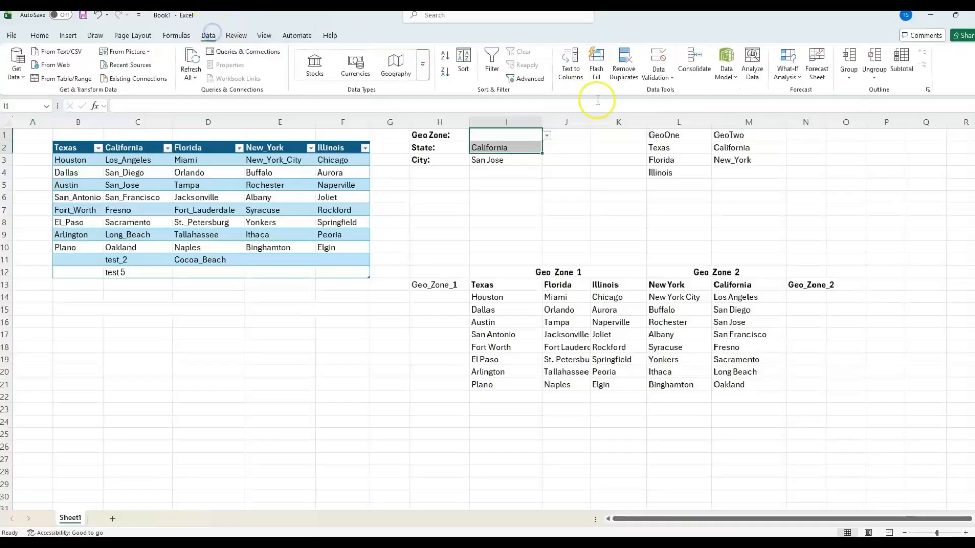
left_click(659, 73)
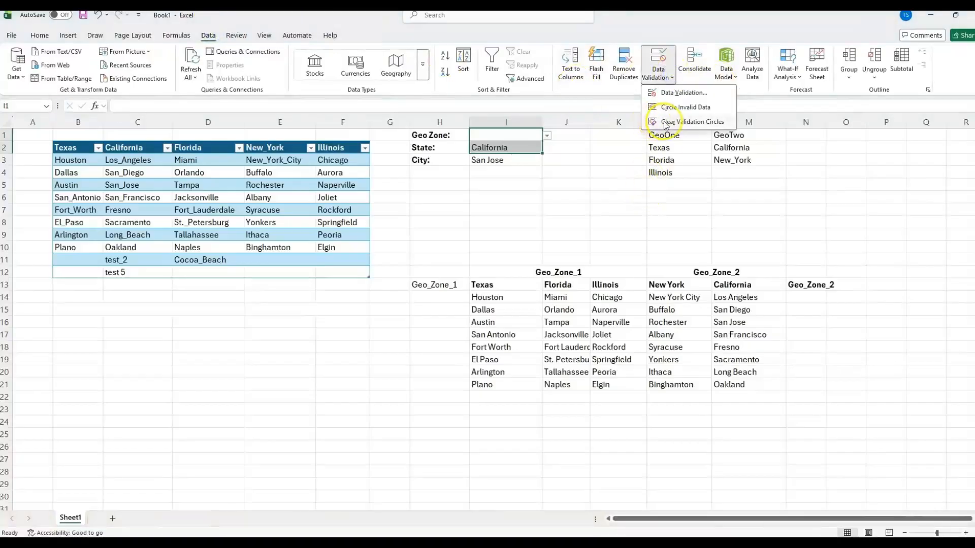
left_click(658, 68)
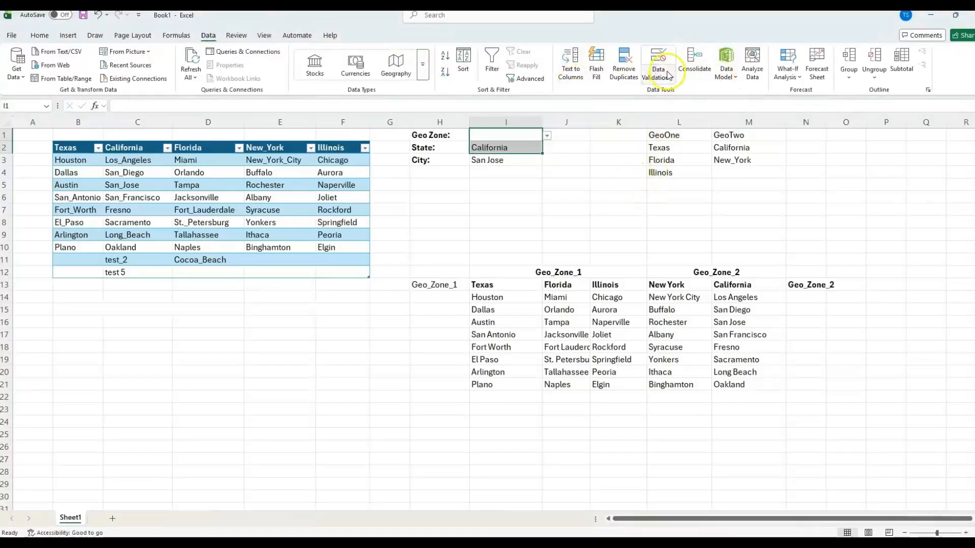
left_click(550, 350)
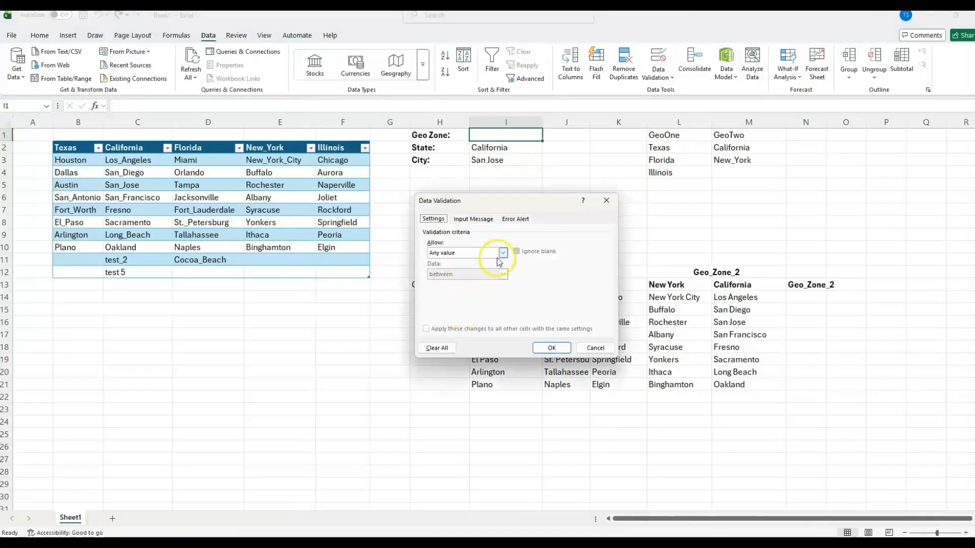
Step: Add a list validation to the Geo Zone cell I1 with the merged headings =$I$12:$M$12 as its source
left_click(502, 253)
left_click(455, 284)
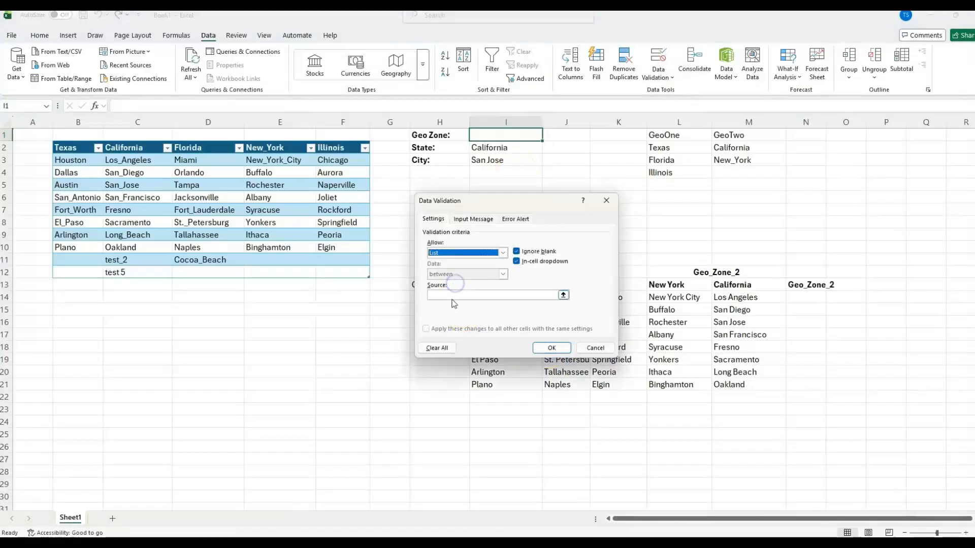
left_click_drag(546, 208, 275, 205)
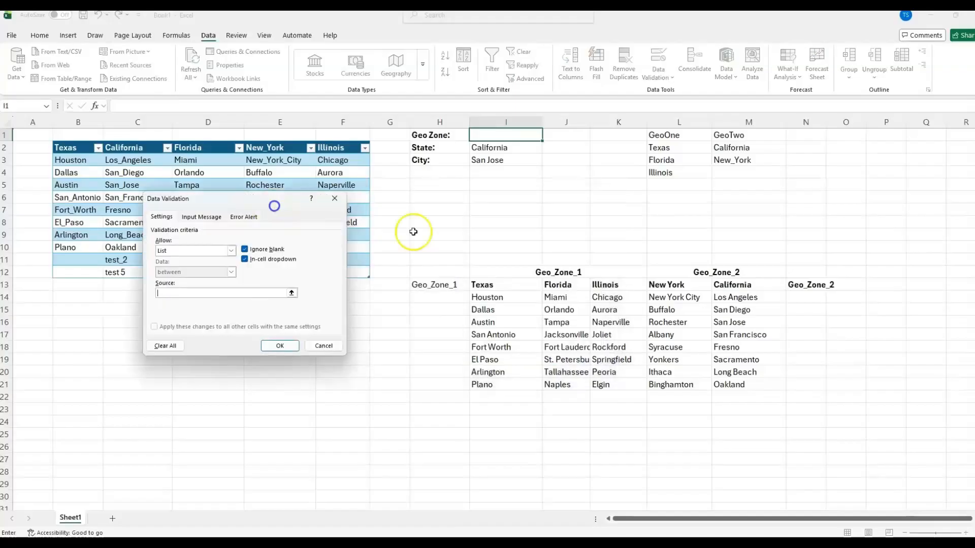
left_click_drag(573, 272, 688, 275)
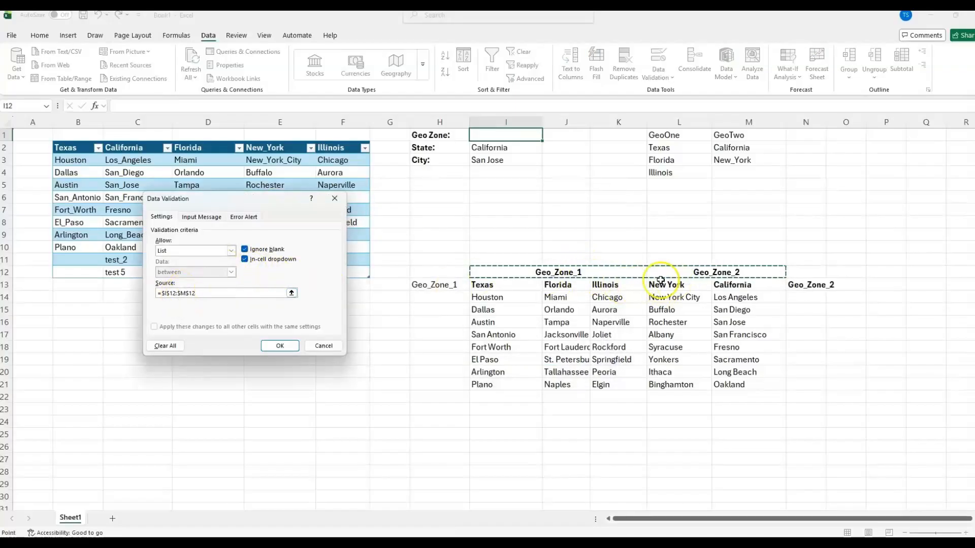
left_click(278, 346)
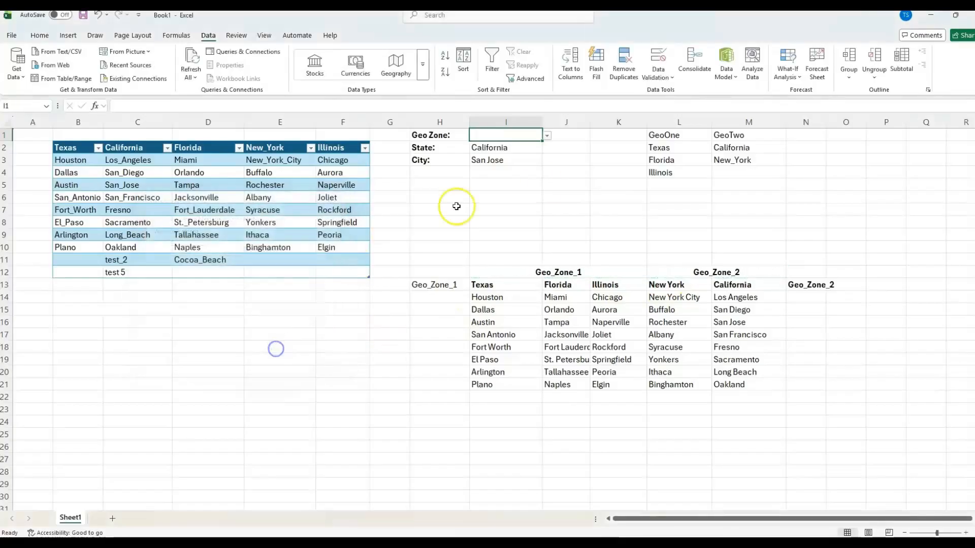
Step: Choose Geo_Zone_1 from the Geo Zone dropdown and empty the State cell I2
left_click(547, 138)
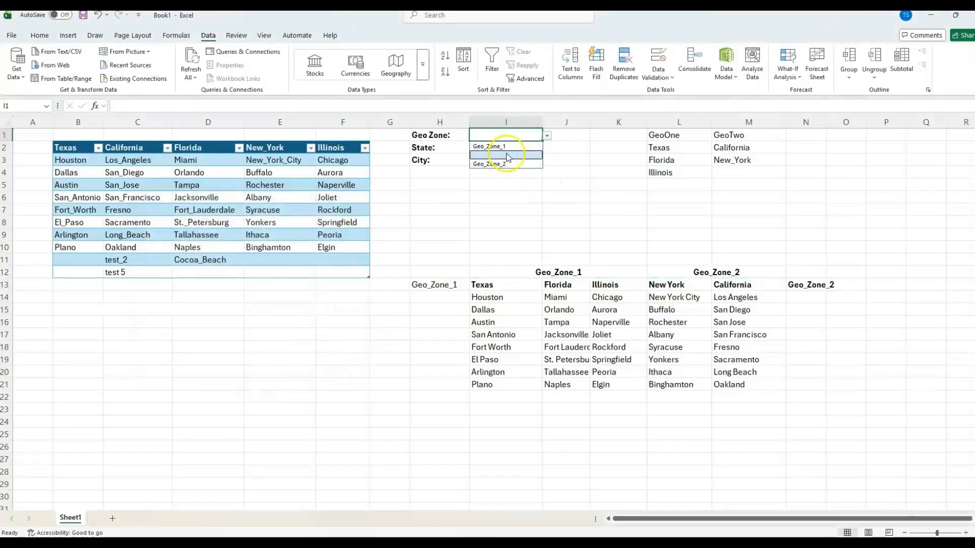
left_click(492, 147)
left_click(492, 153)
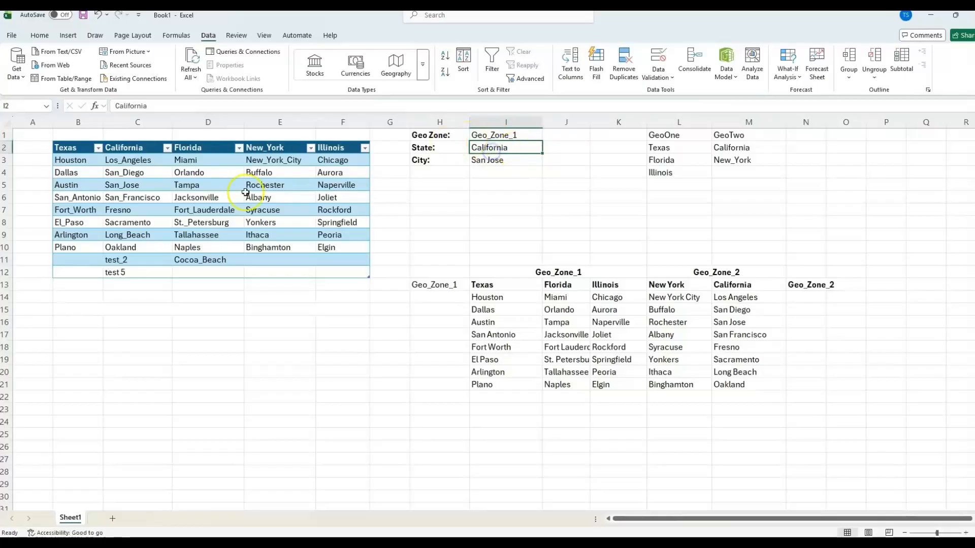
left_click_drag(518, 282, 604, 283)
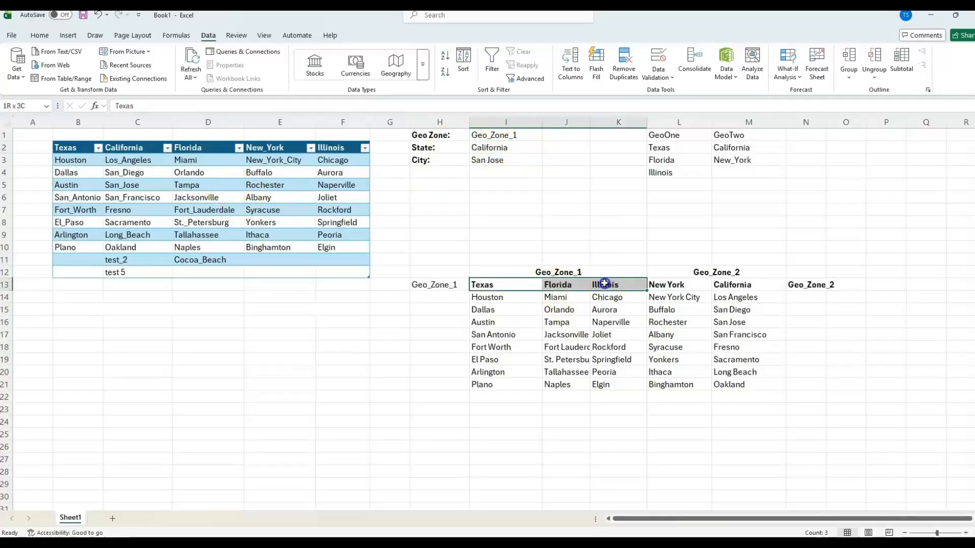
left_click(535, 147)
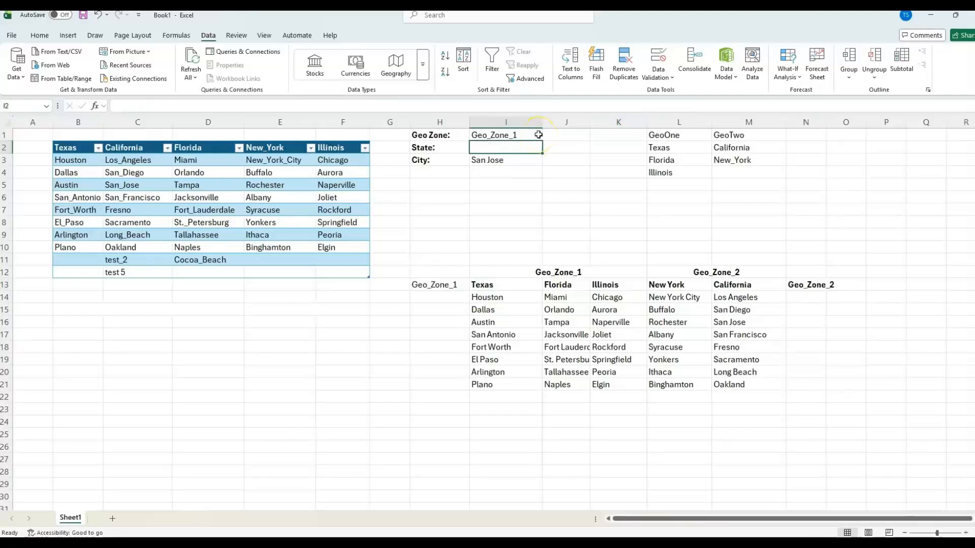
Step: Add a list validation to the State cell I2 with the source =indirect($I$1)
left_click(657, 59)
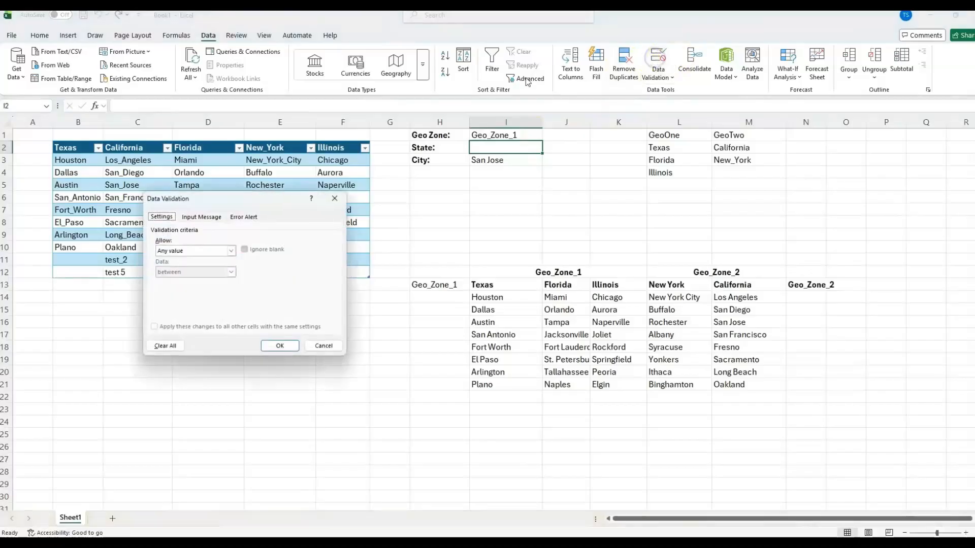
left_click_drag(252, 196, 723, 138)
left_click(704, 191)
left_click(661, 221)
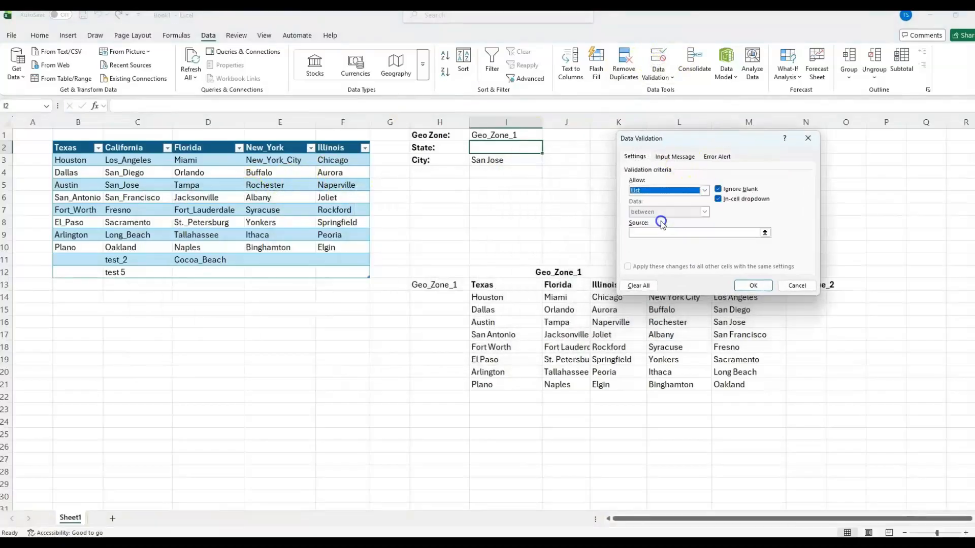
left_click(654, 233)
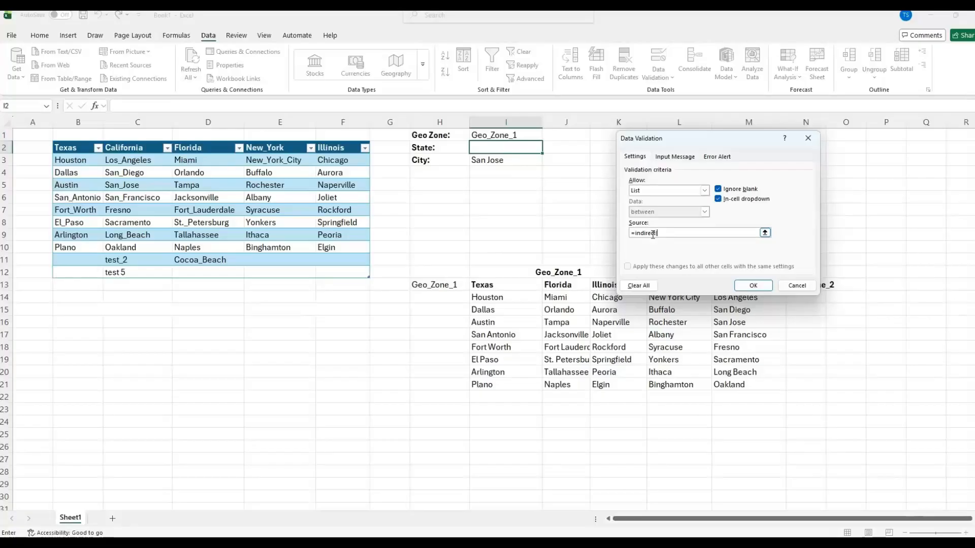
type("=indirect(")
left_click(522, 135)
type(")")
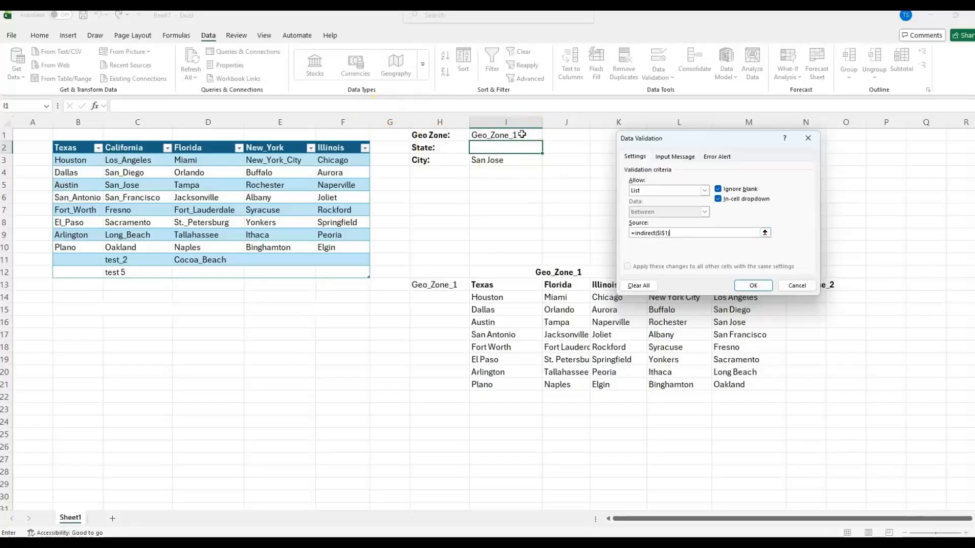
key("Return")
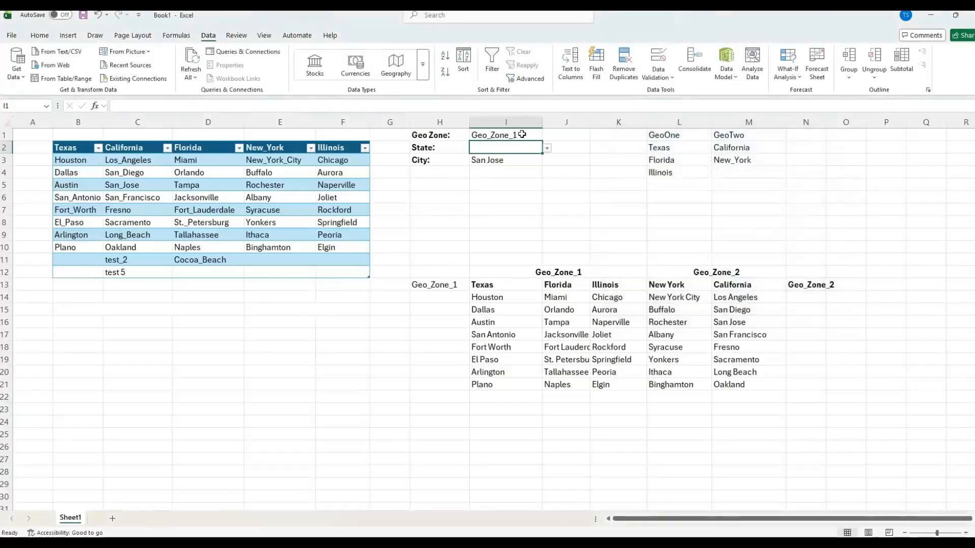
Step: Test the dependent lists by choosing Florida as the State and opening the City dropdown
left_click(547, 150)
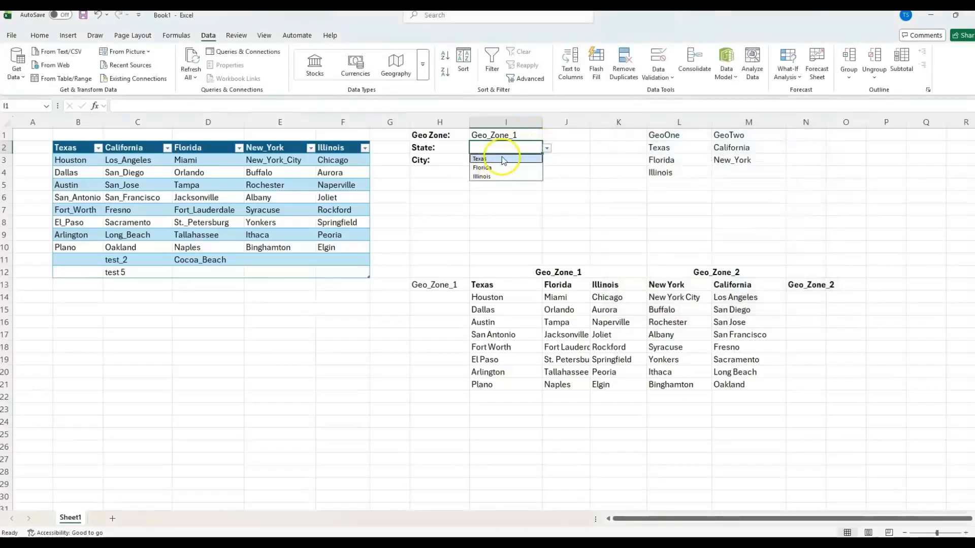
left_click(500, 168)
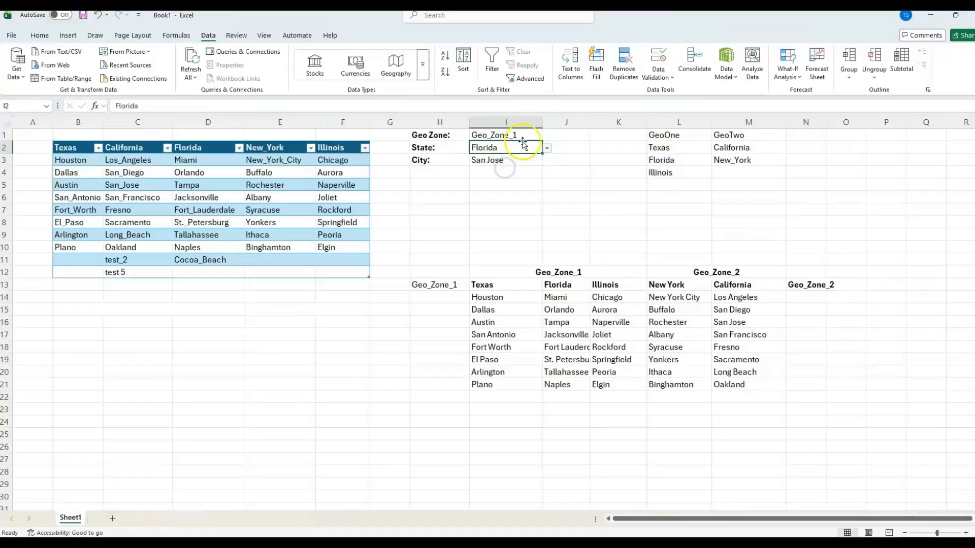
left_click(528, 159)
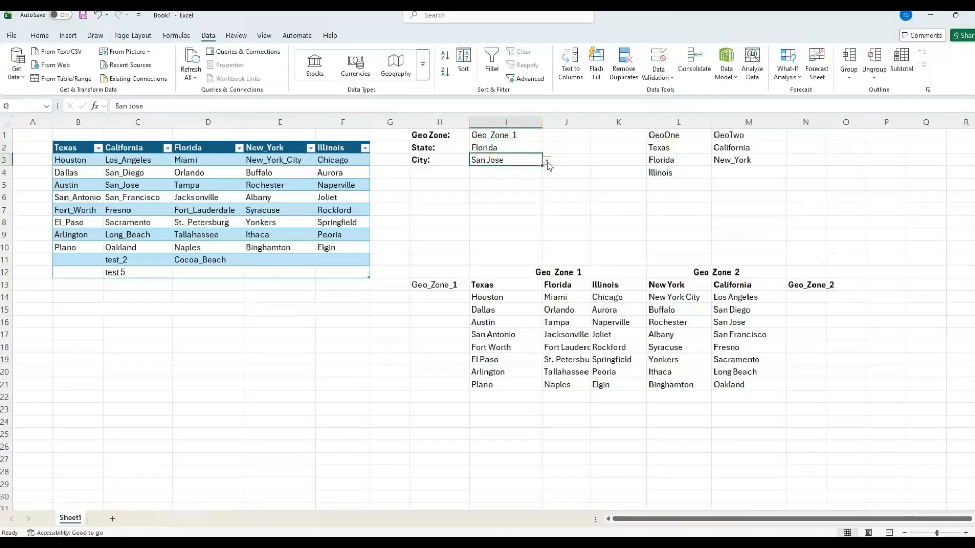
left_click(547, 161)
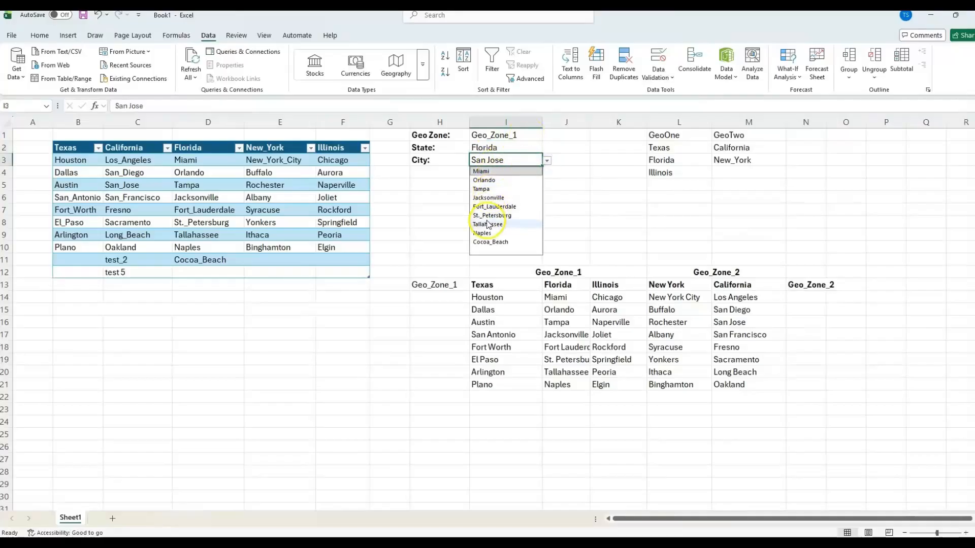
Step: Set Geo Zone to Geo_Zone_2 and State to California, and check the choices in the City dropdown
left_click(517, 133)
left_click(550, 136)
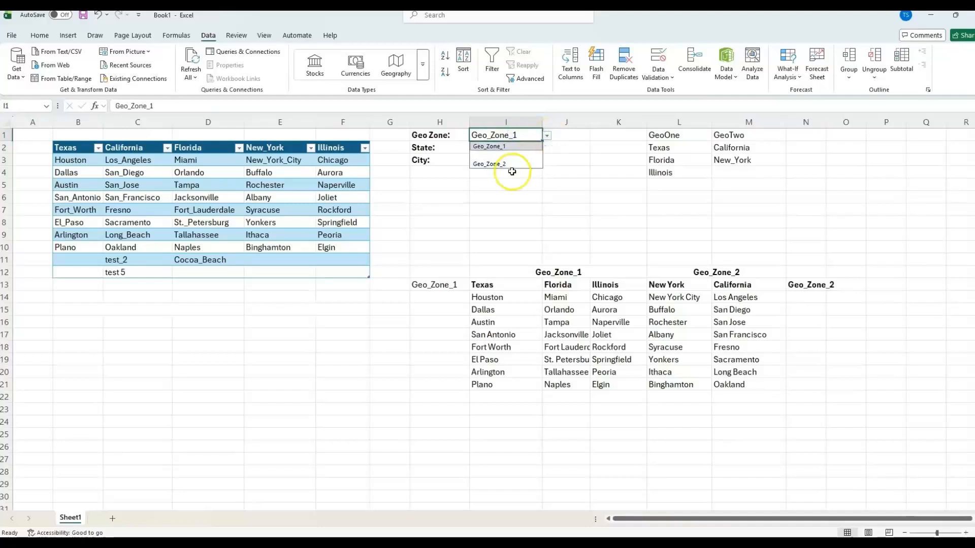
left_click(509, 165)
left_click(513, 147)
left_click(547, 147)
left_click(497, 168)
left_click(514, 160)
left_click(547, 159)
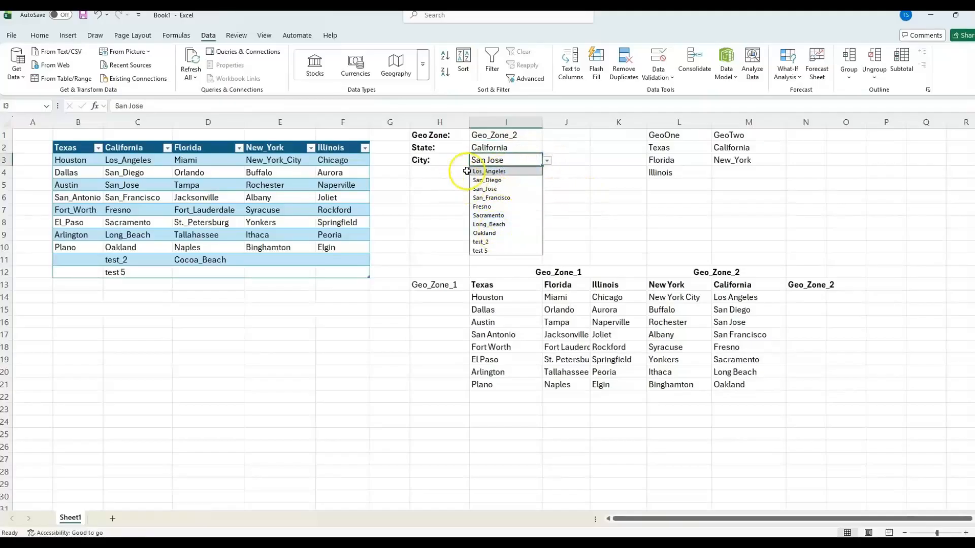
left_click(602, 188)
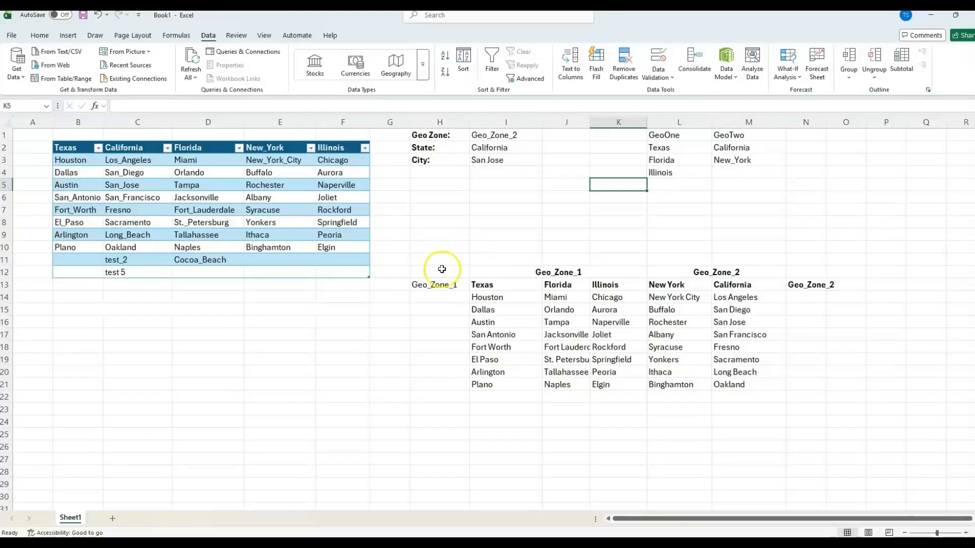
Step: Switch to the Time Saving Templates website in the browser and look through the free templates and video series on its free resources page
left_click(480, 251)
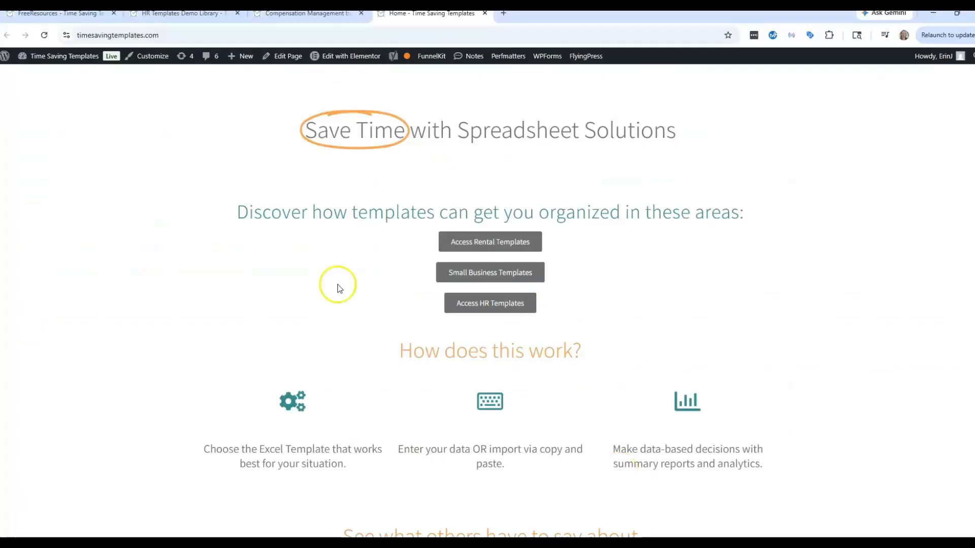
left_click(60, 17)
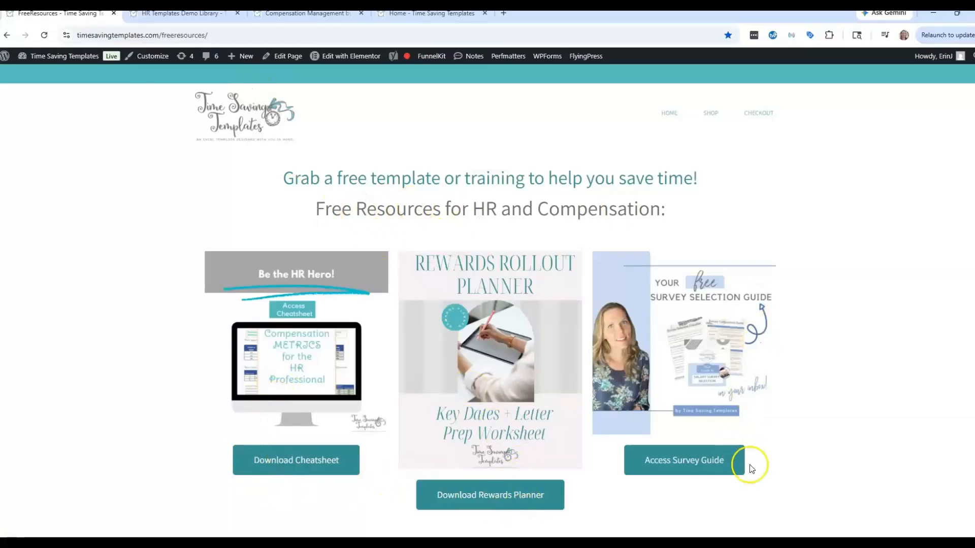
scroll(779, 276, "down", 1)
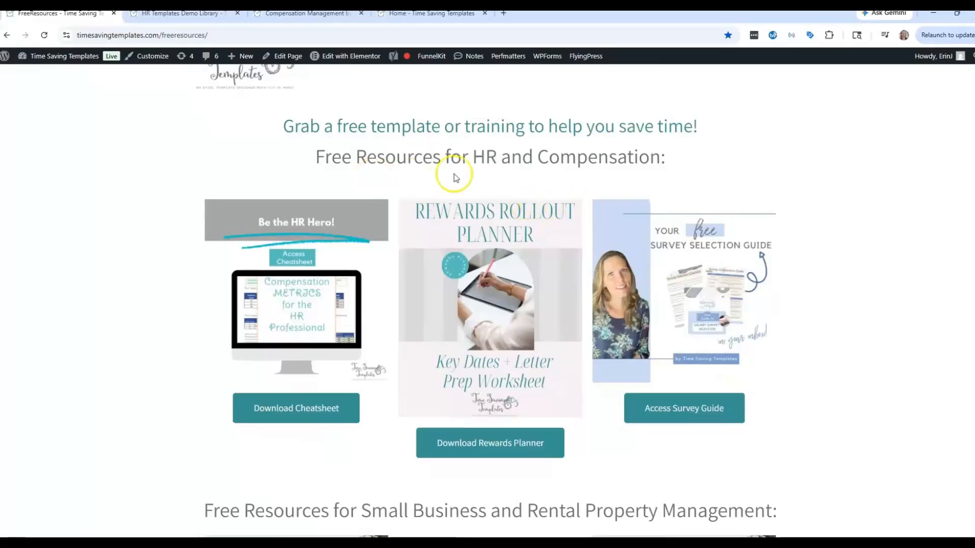
scroll(646, 244, "down", 8)
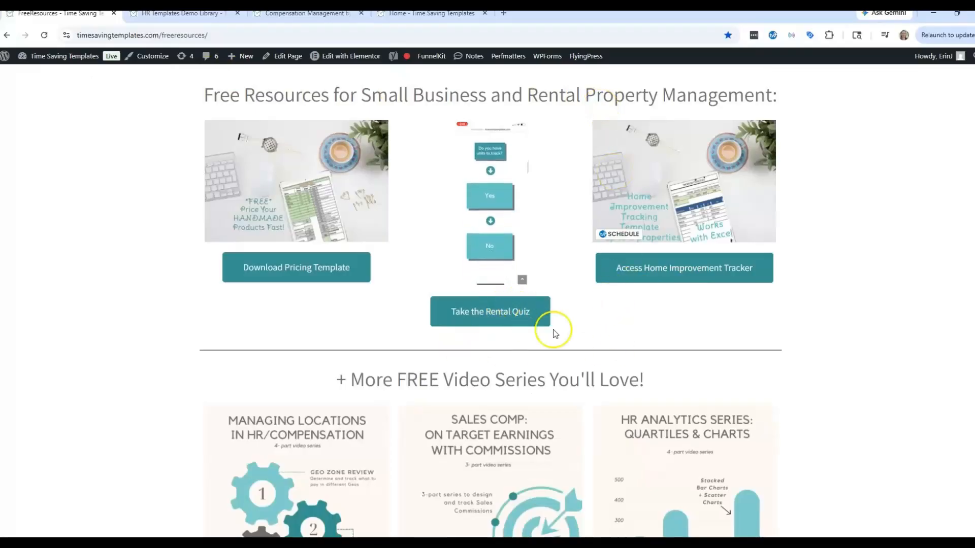
scroll(555, 334, "down", 3)
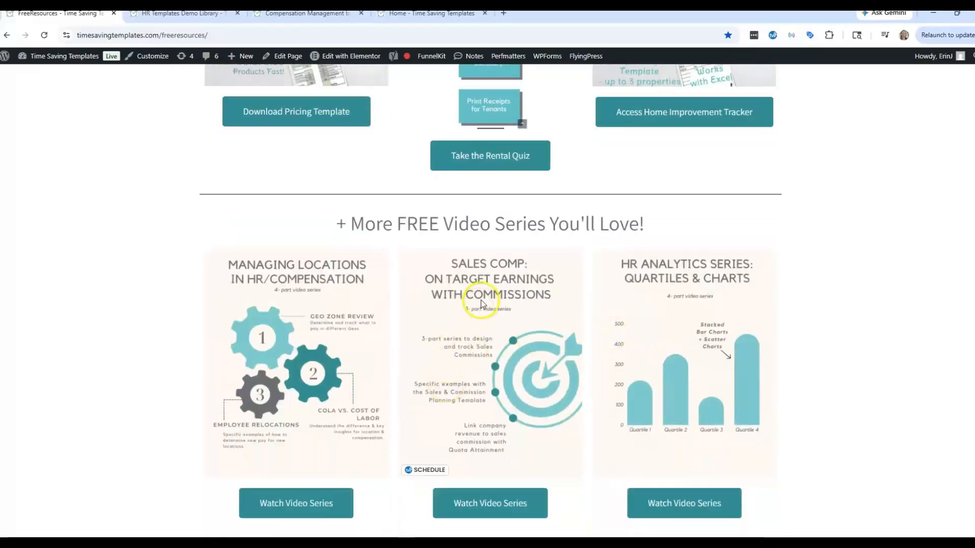
scroll(467, 291, "down", 3)
scroll(312, 95, "up", 1)
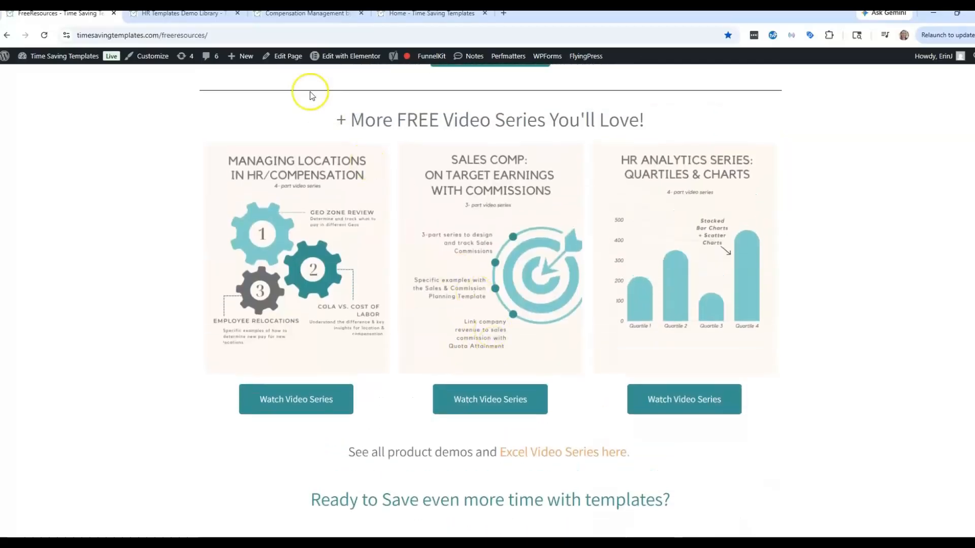
Step: Look through the HR Templates Demo Library page, covering its spreadsheet tips for HR pros and essential Excel functions series
left_click(173, 15)
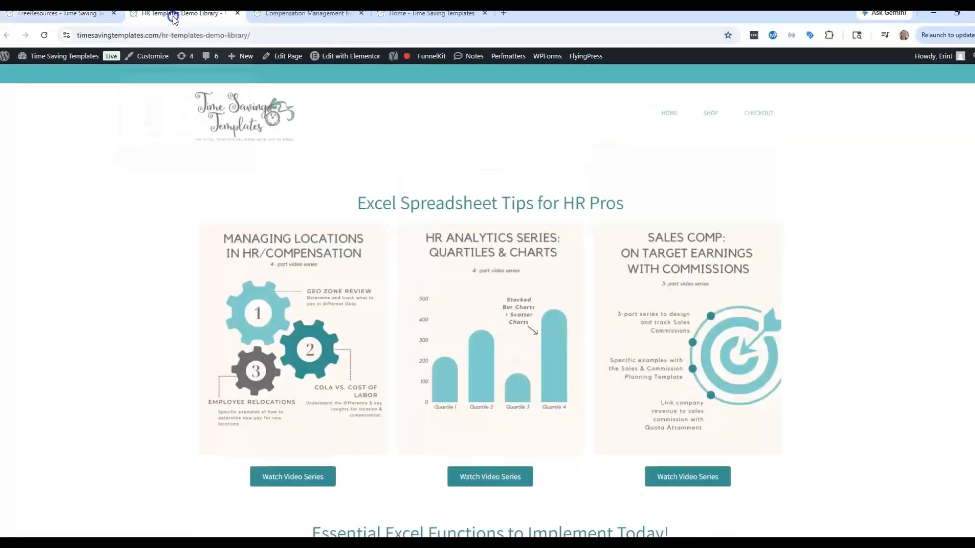
scroll(592, 126, "down", 2)
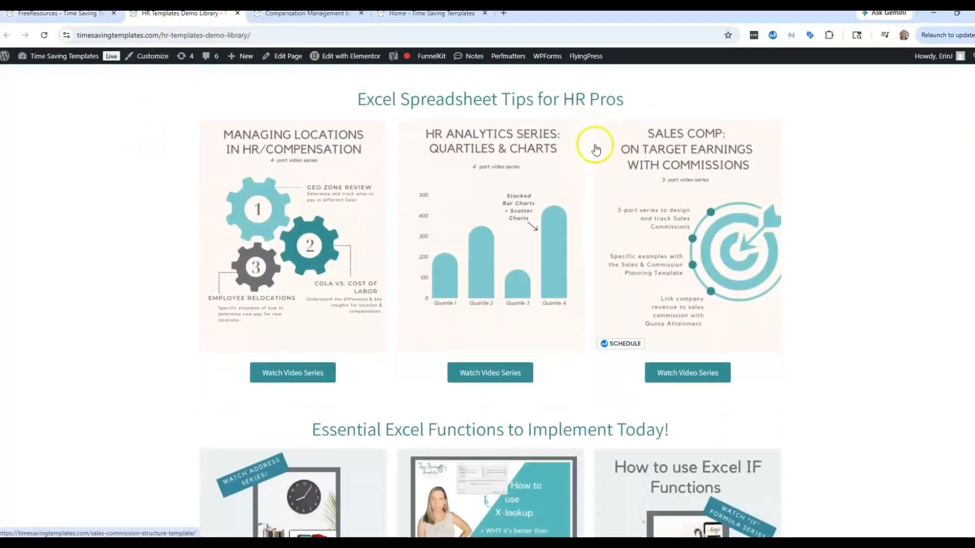
scroll(420, 213, "up", 1)
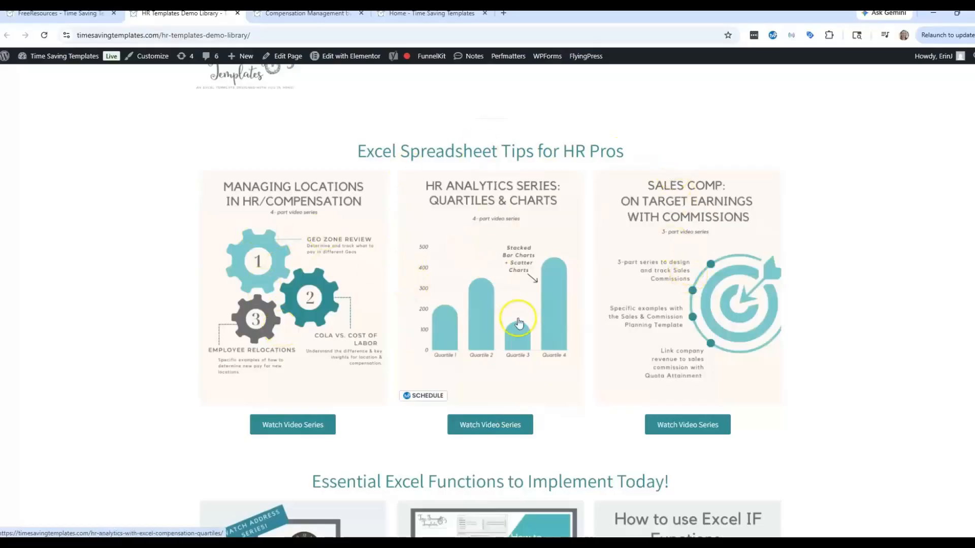
scroll(616, 283, "down", 5)
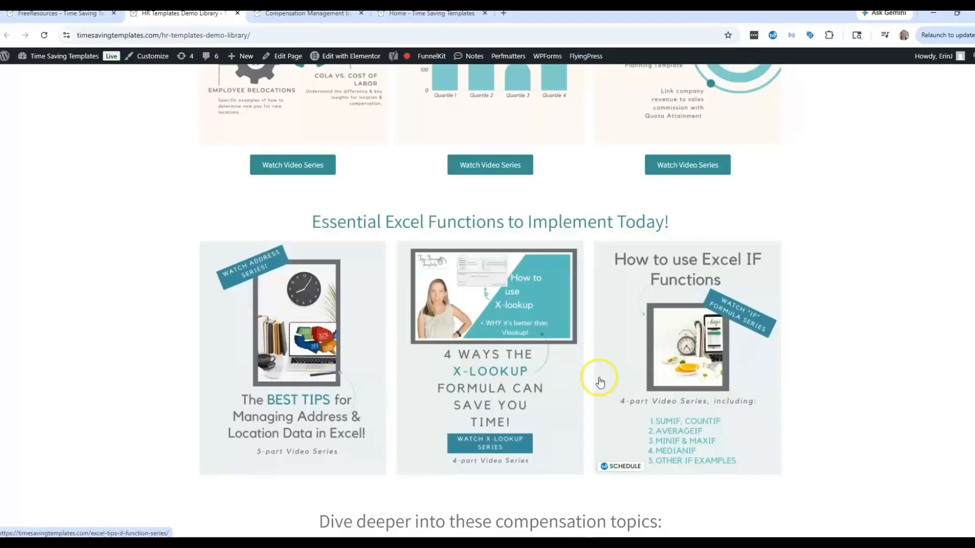
scroll(640, 396, "down", 5)
scroll(645, 397, "up", 9)
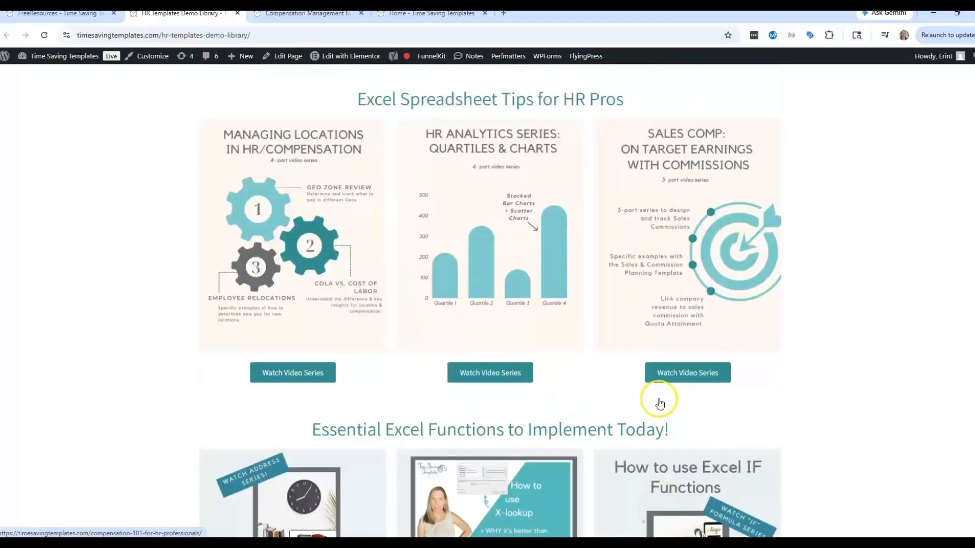
scroll(663, 401, "down", 5)
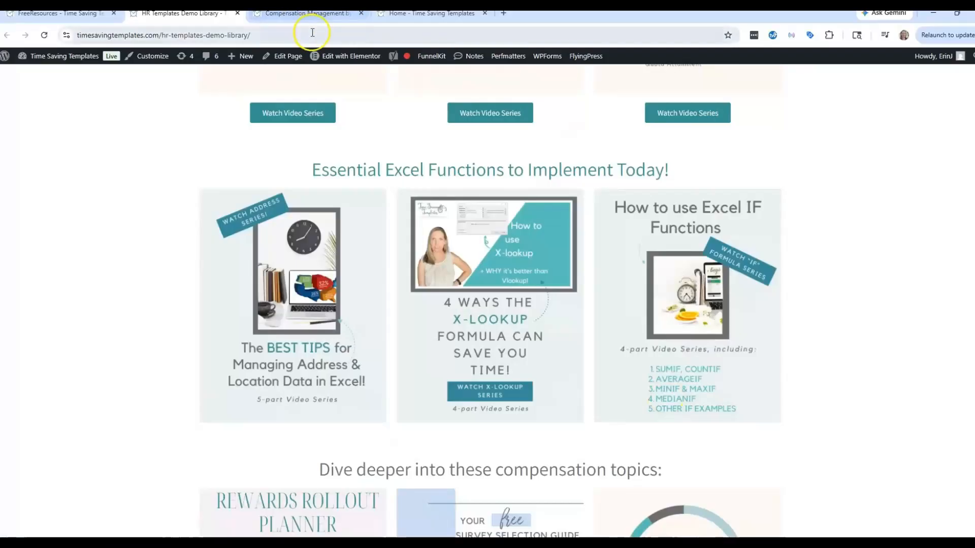